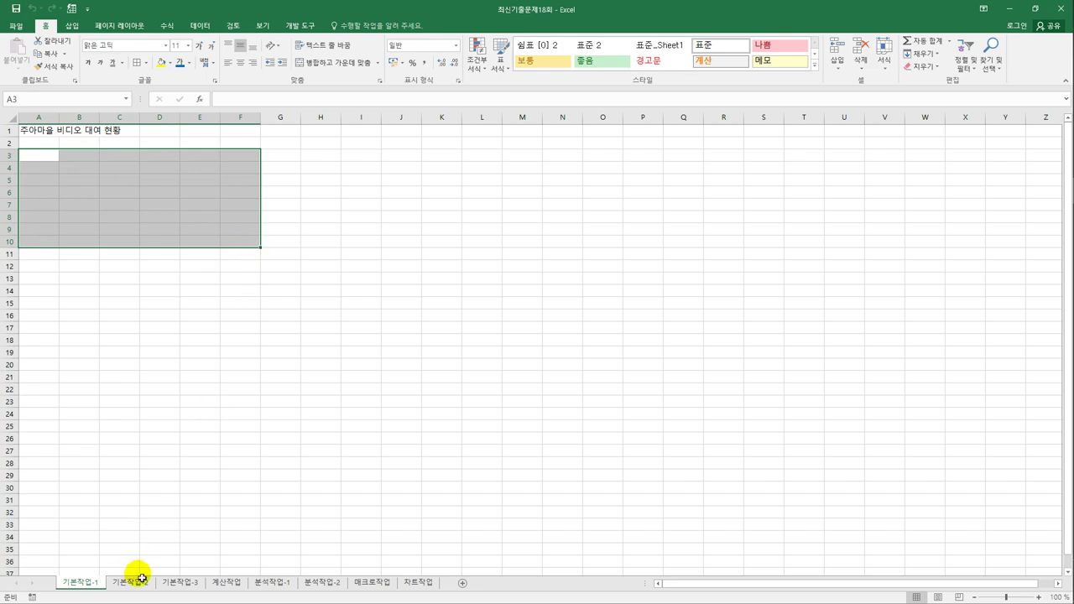
# On the 기본작업-2 sheet, merge and center the title across A1:G1
pyautogui.click(143, 582)
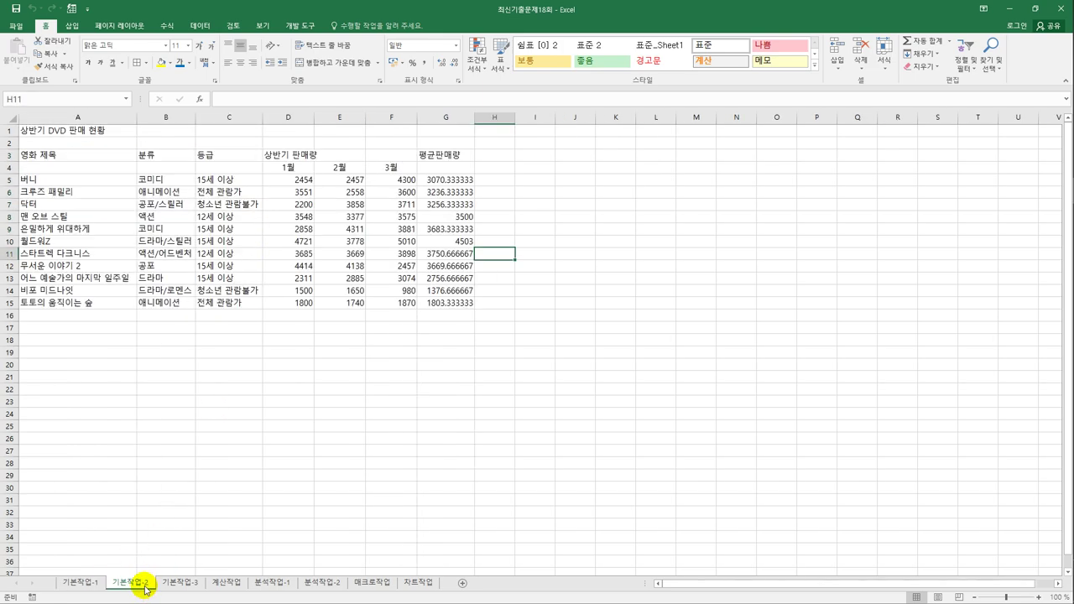
pyautogui.click(272, 419)
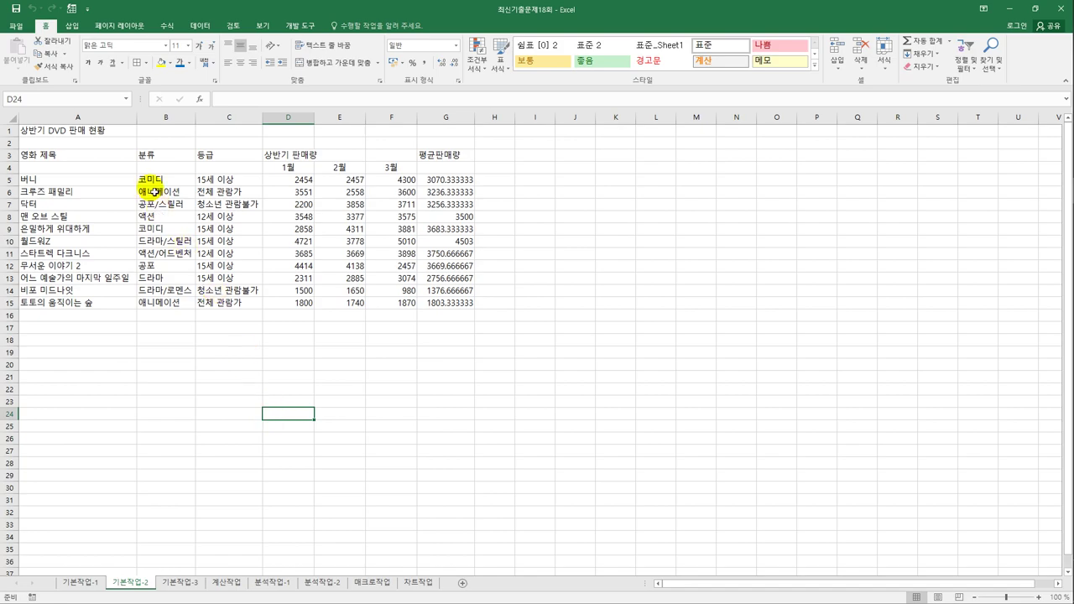
pyautogui.moveTo(109, 130); pyautogui.dragTo(431, 126)
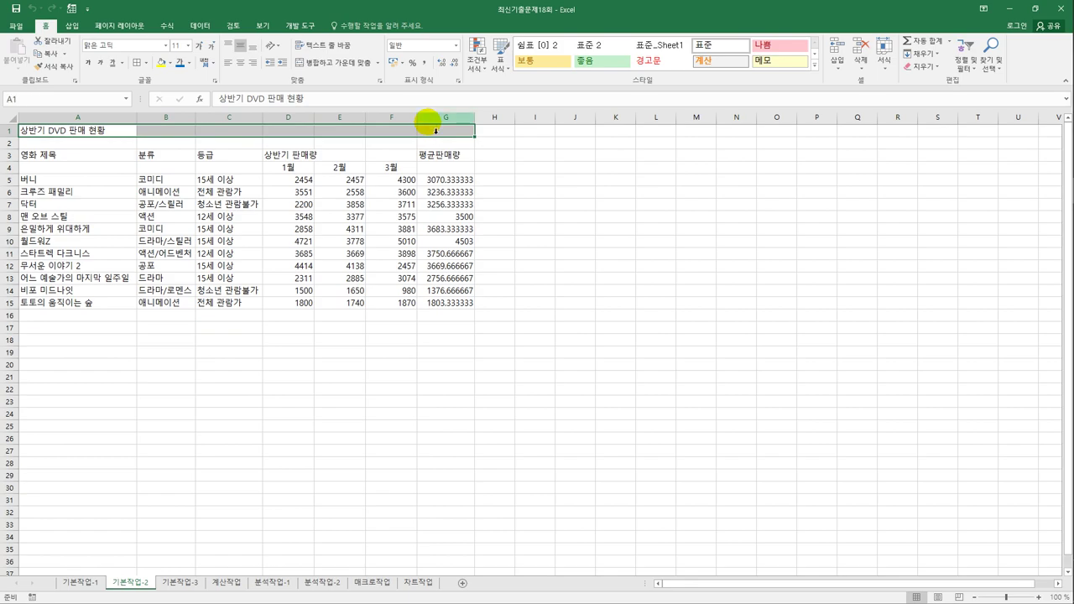
pyautogui.click(338, 69)
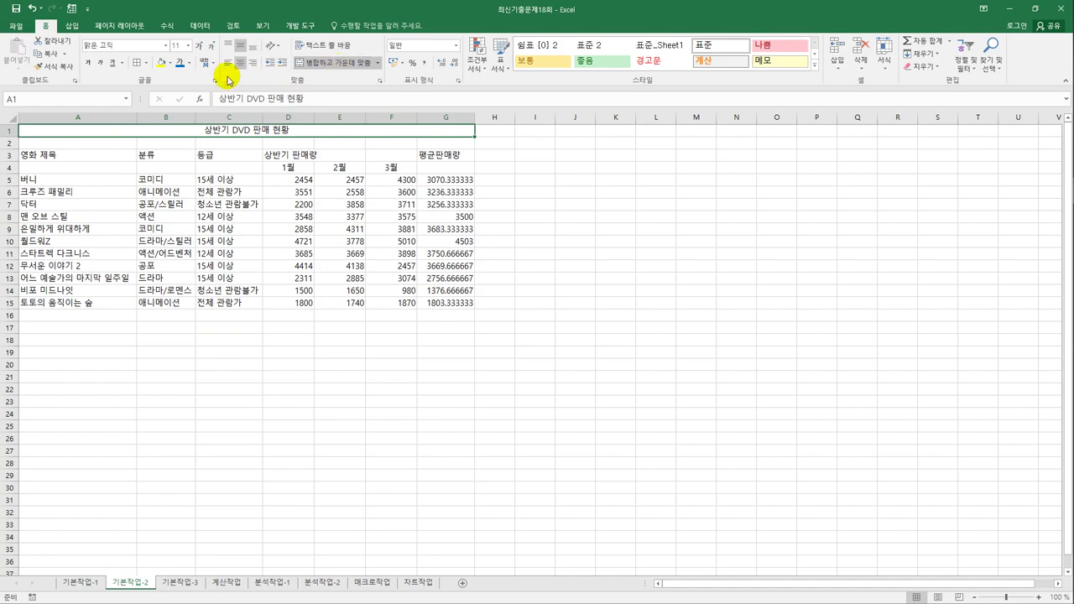
# Format the merged title in 굴림체, size 17, bold with a single underline
pyautogui.click(166, 45)
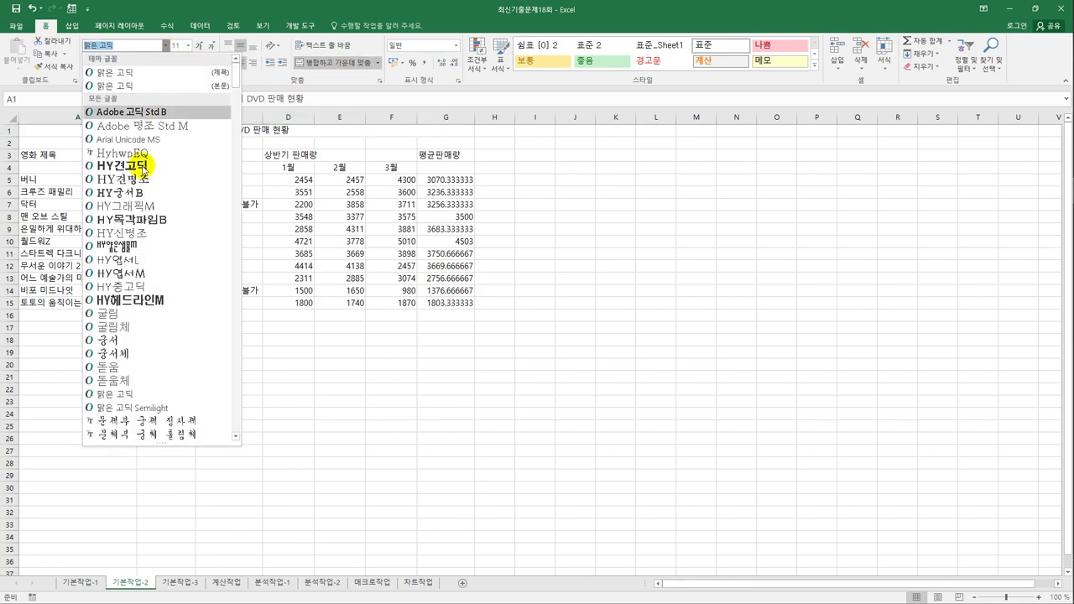
pyautogui.click(108, 327)
pyautogui.click(175, 45)
pyautogui.write('17')
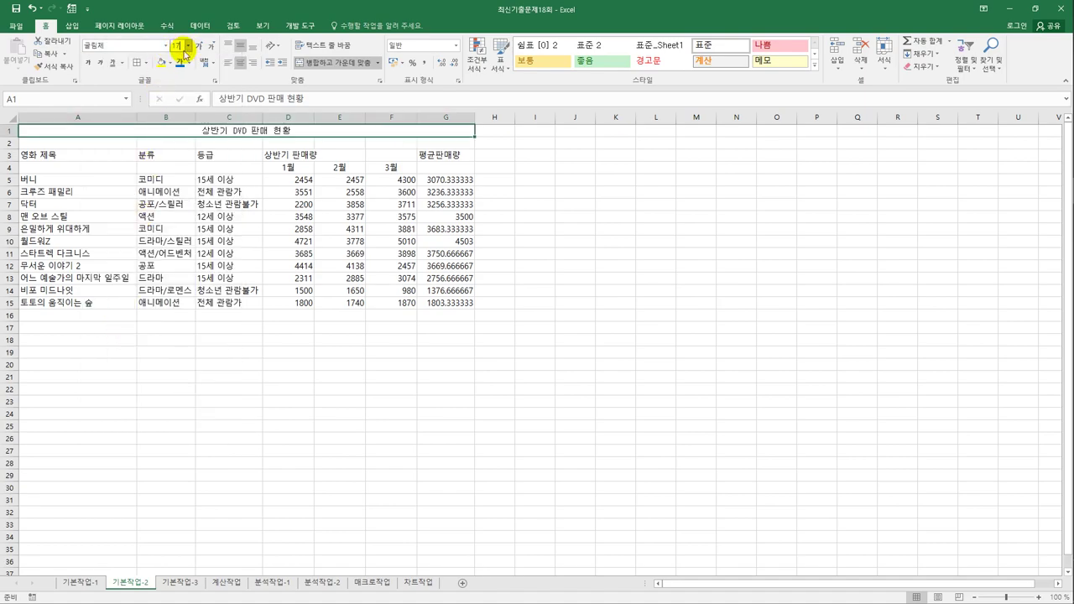
pyautogui.press('Return')
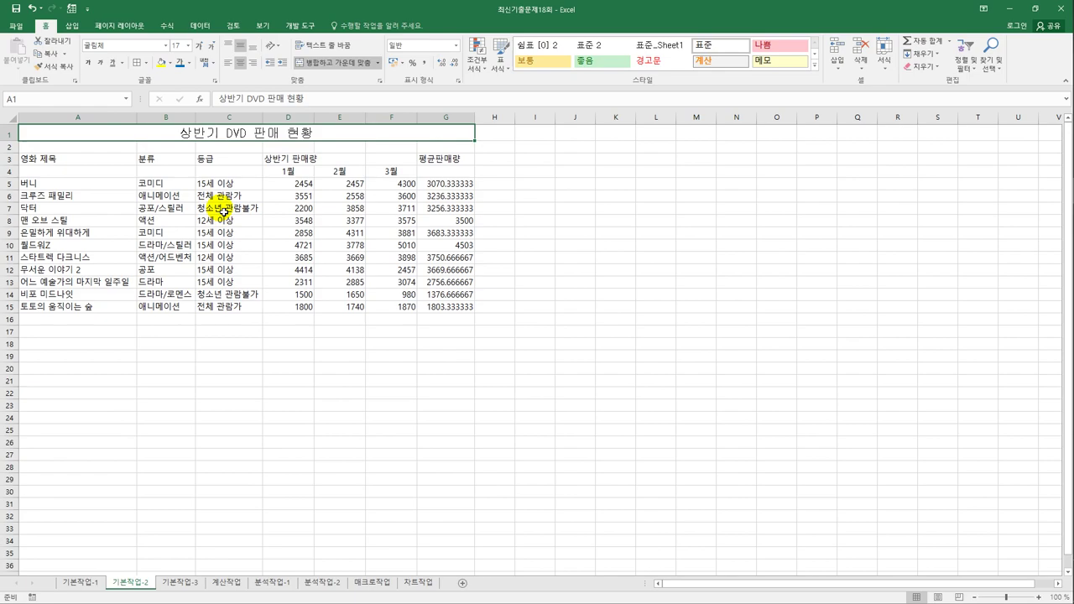
pyautogui.click(87, 64)
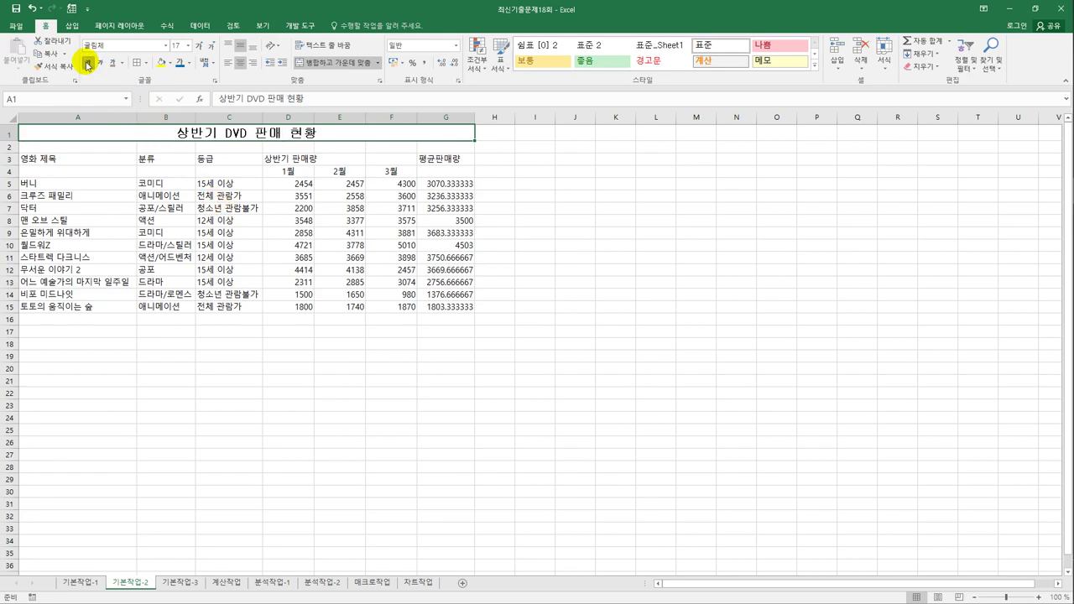
pyautogui.click(122, 63)
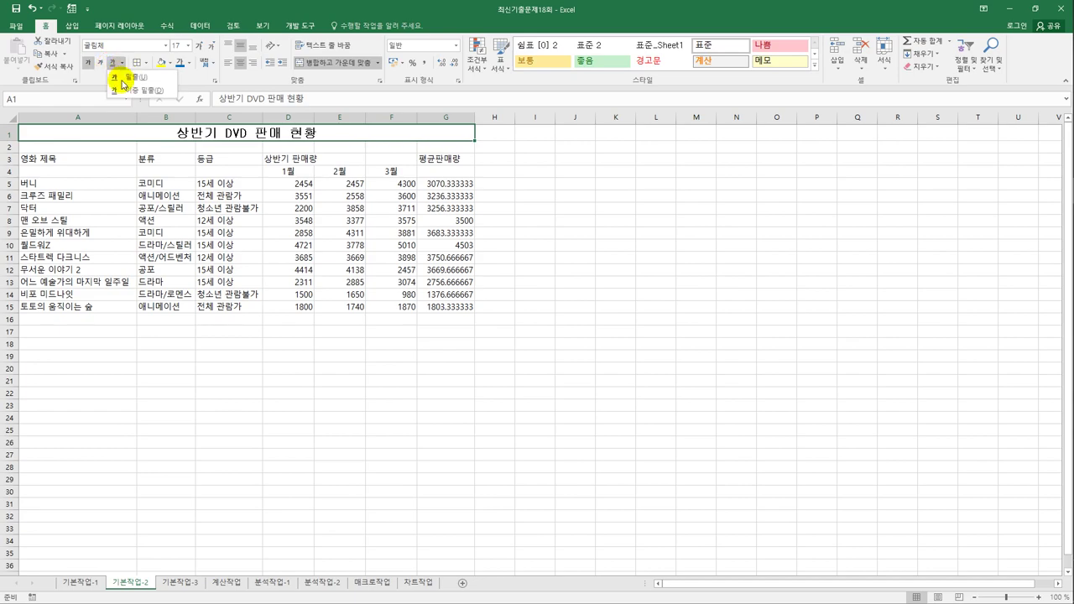
pyautogui.click(124, 77)
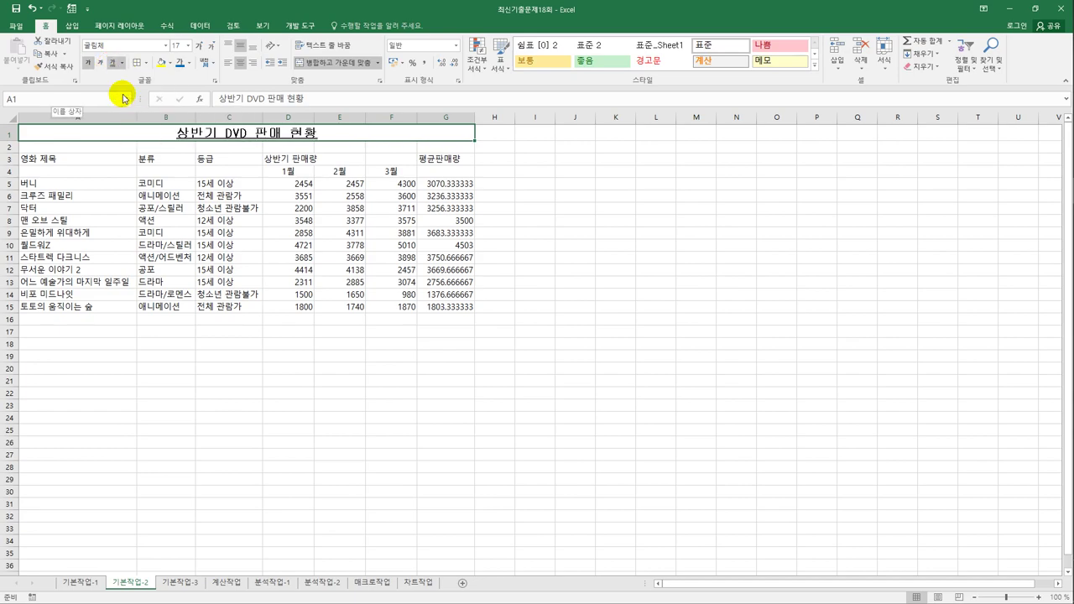
# Merge and center the header ranges A3:A4, B3:B4, C3:C4, D3:F3 and G3:G4 in one operation
pyautogui.moveTo(98, 159); pyautogui.dragTo(218, 176)
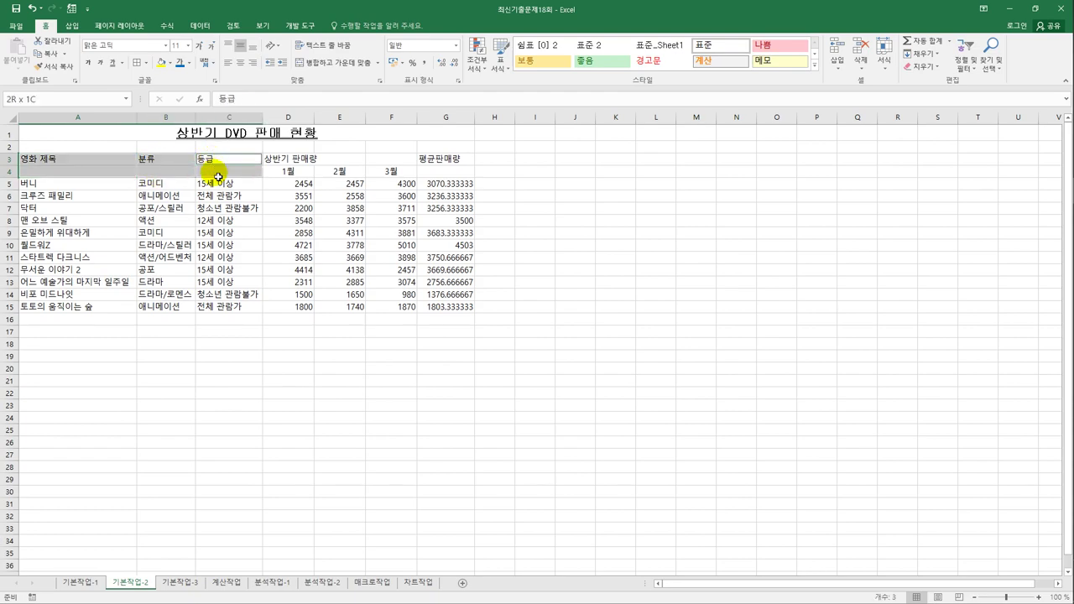
pyautogui.moveTo(295, 160); pyautogui.dragTo(374, 159)
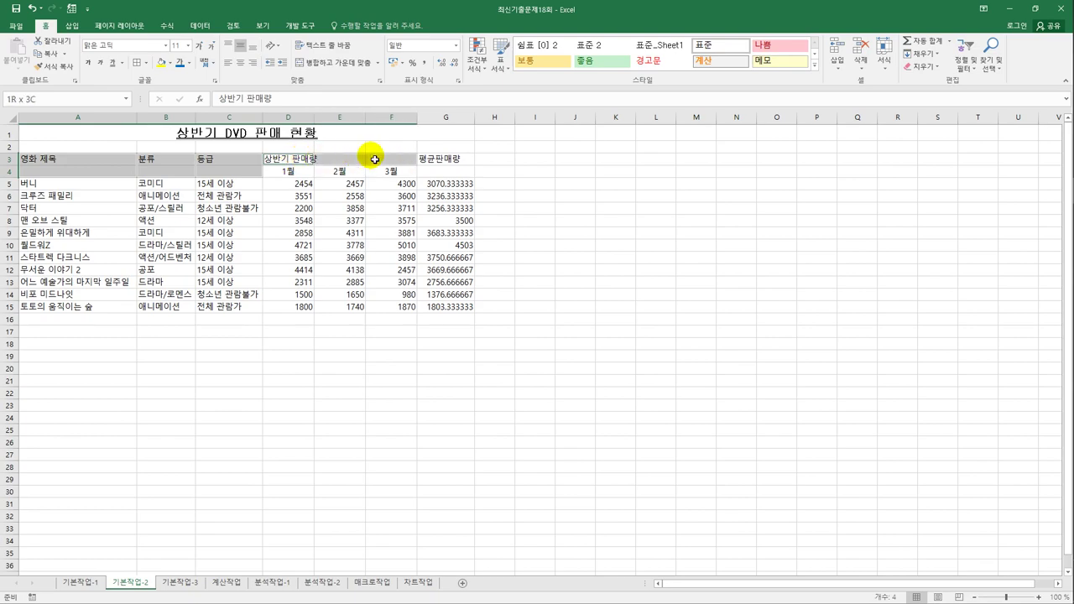
pyautogui.moveTo(443, 160); pyautogui.dragTo(443, 174)
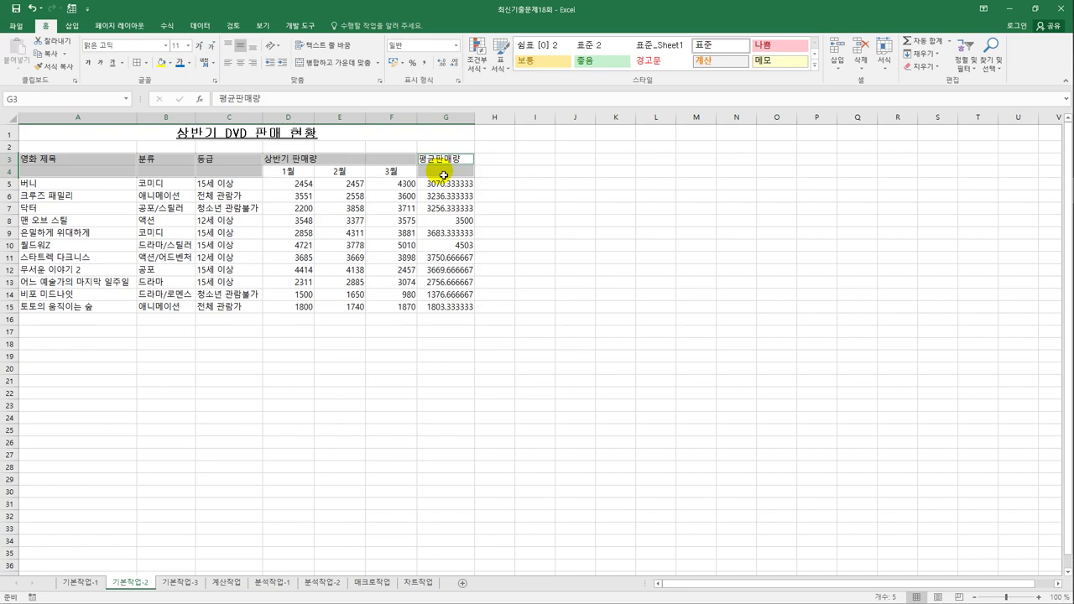
pyautogui.click(343, 67)
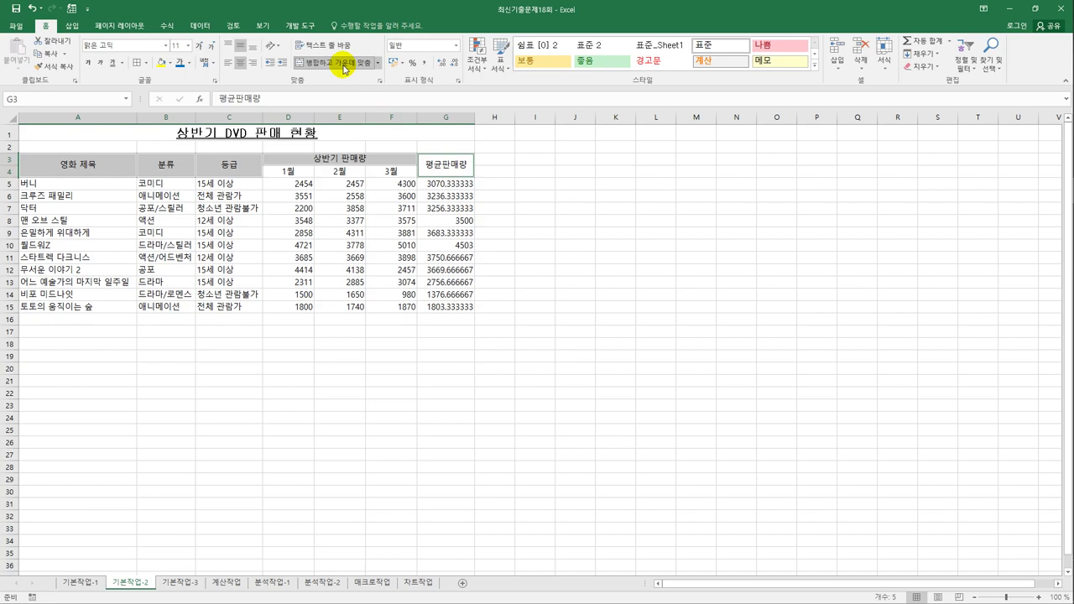
# Set the font of the header range A3:G4 to 굴림, size 12
pyautogui.moveTo(65, 164); pyautogui.dragTo(463, 170)
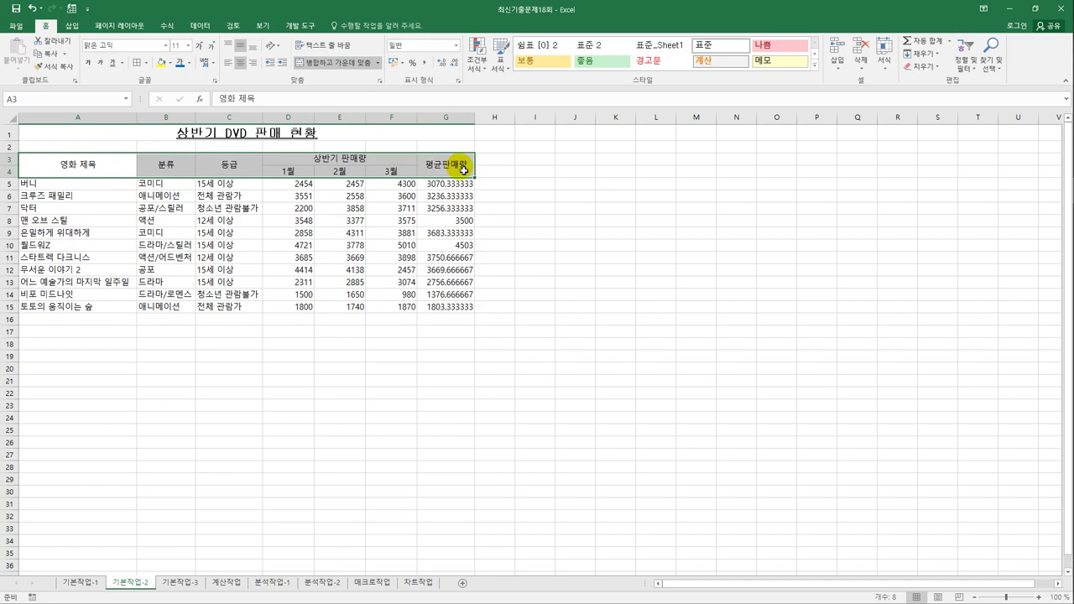
pyautogui.click(165, 47)
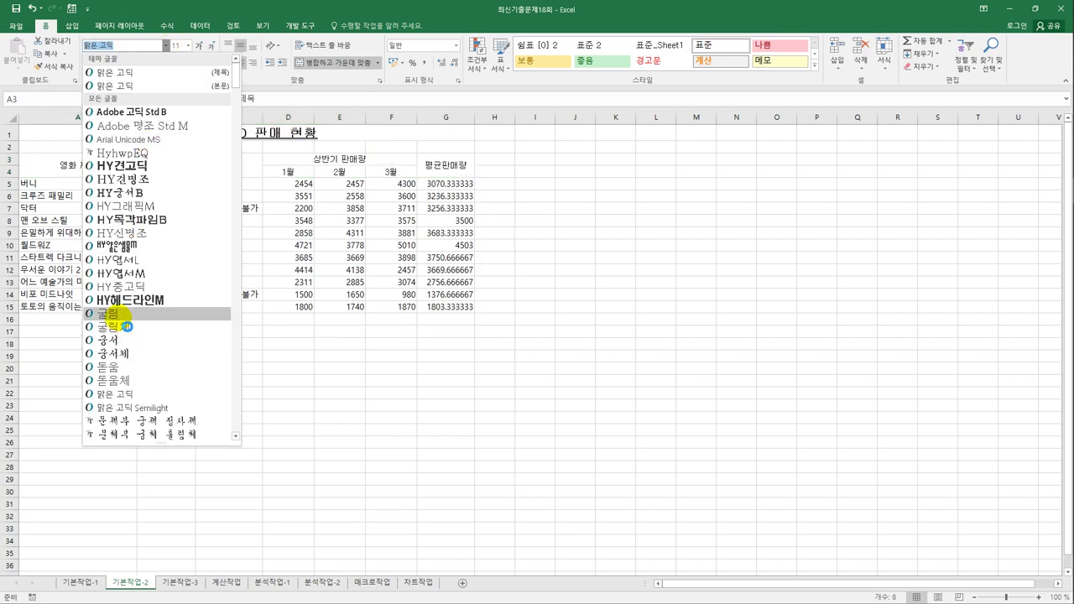
pyautogui.click(117, 316)
pyautogui.click(199, 47)
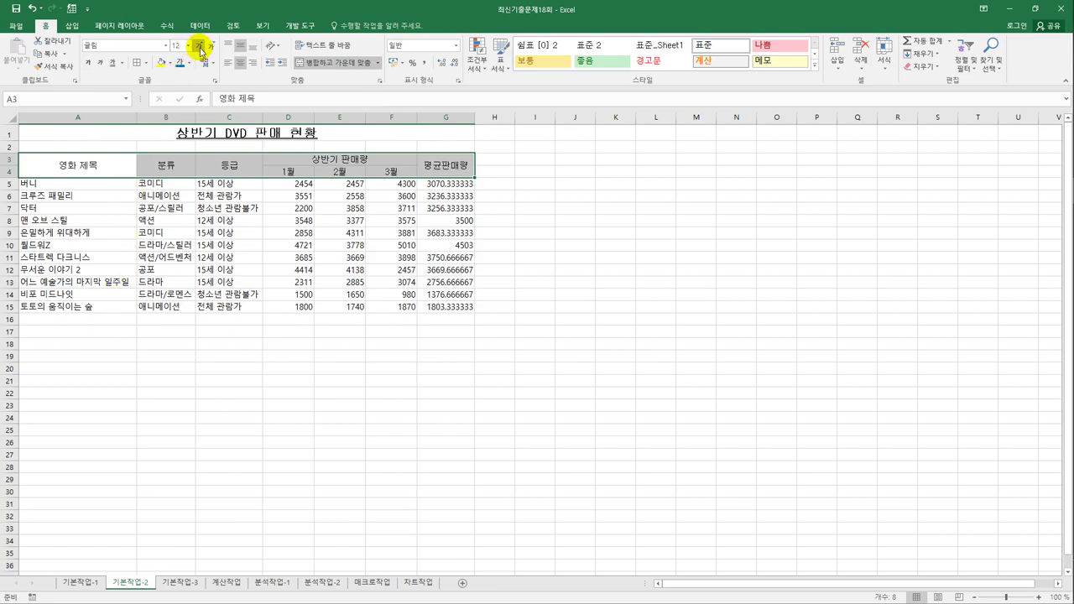
# Give the header range A3:G4 the standard yellow font color and the standard blue fill
pyautogui.click(189, 63)
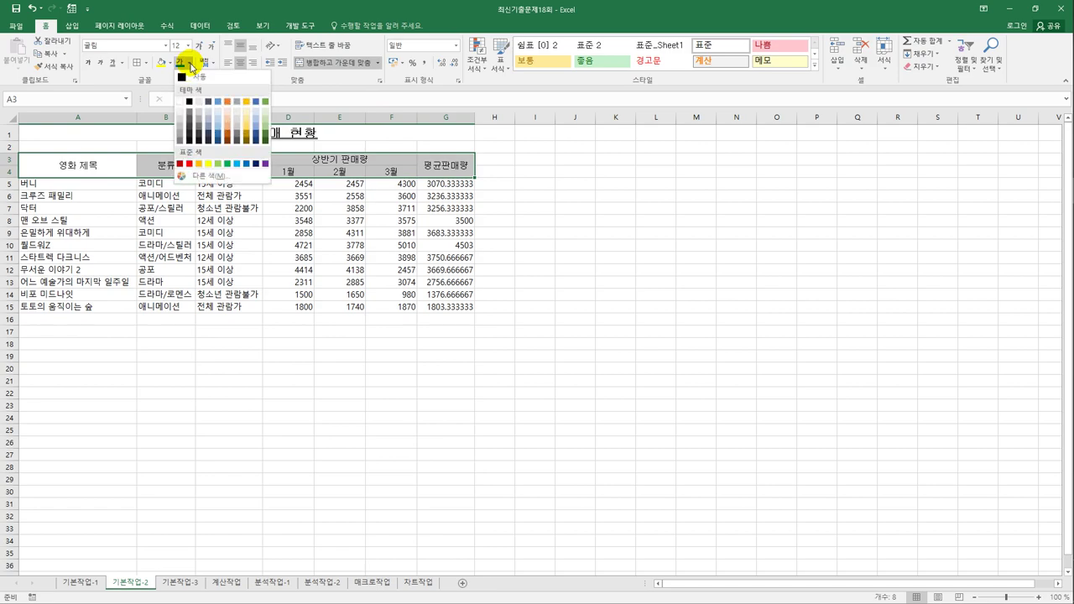
pyautogui.click(213, 166)
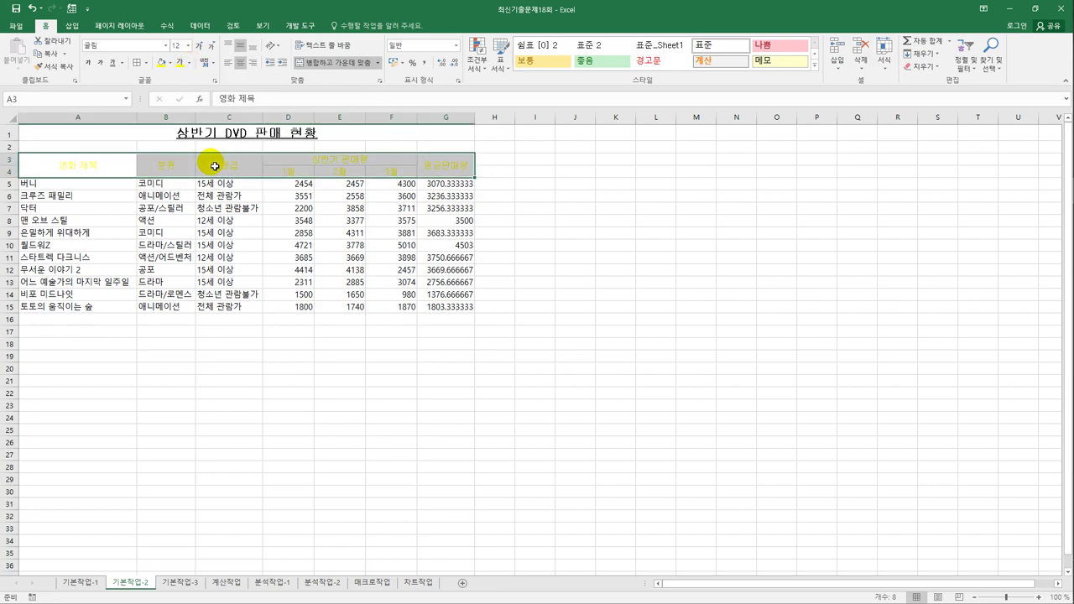
pyautogui.click(169, 63)
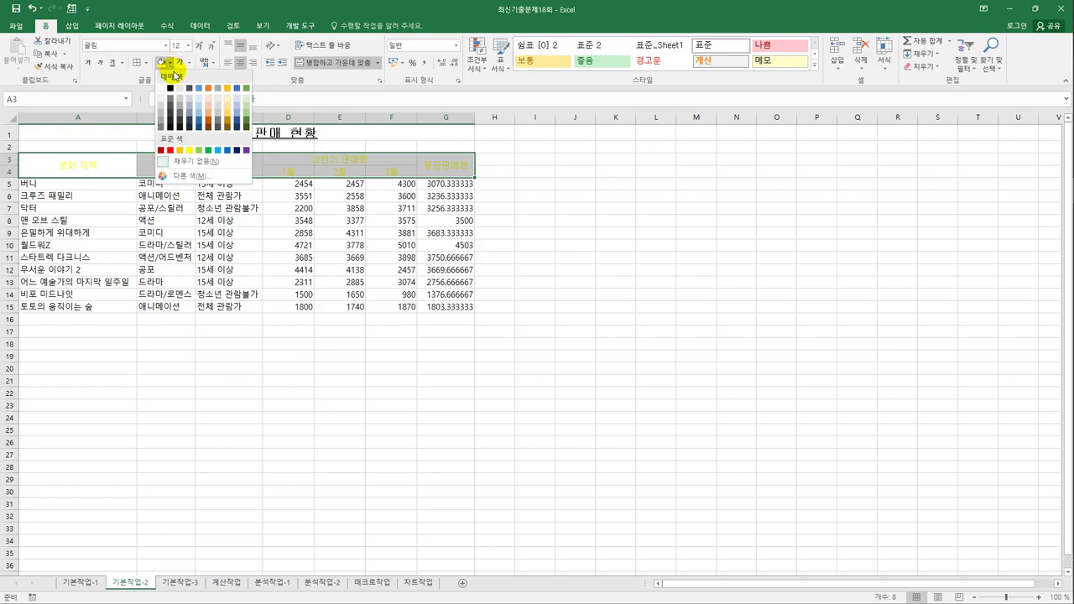
pyautogui.click(229, 151)
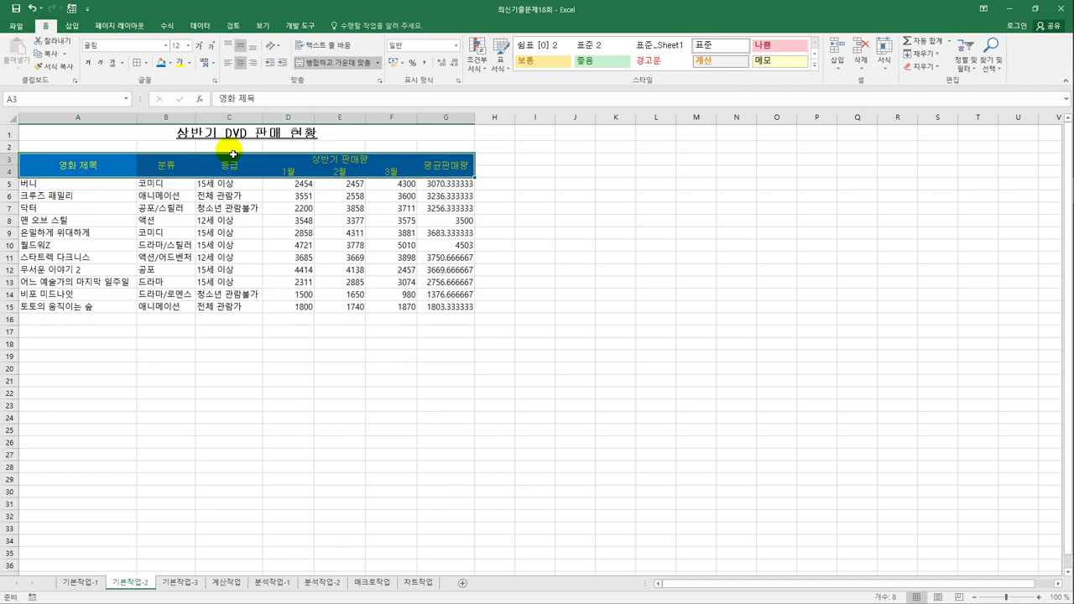
# Apply the custom number format #,##0개 to the sales figures and averages in D5:G15
pyautogui.moveTo(292, 183); pyautogui.dragTo(431, 308)
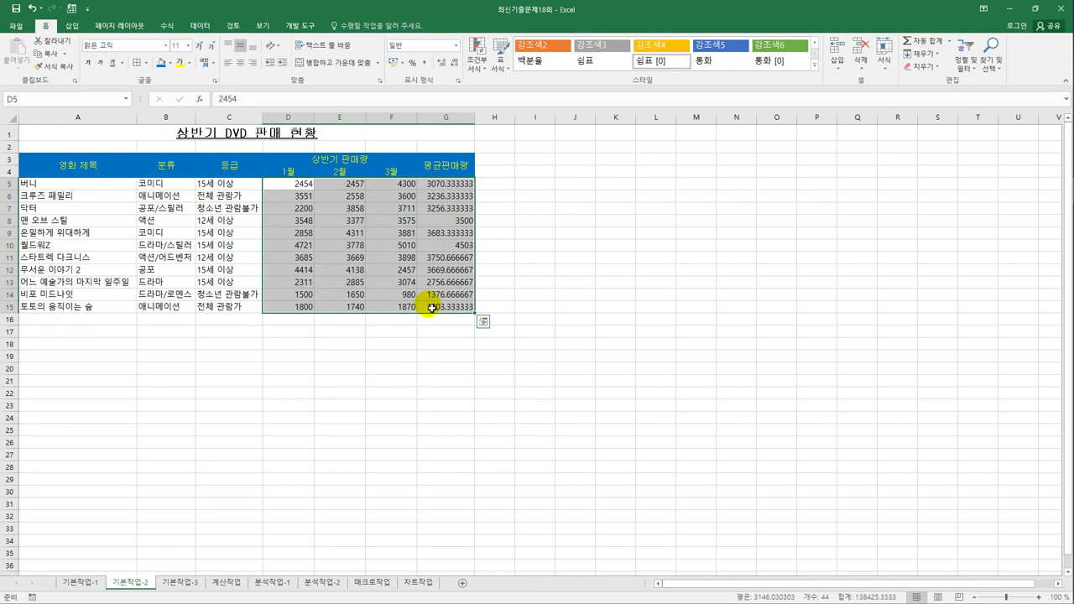
pyautogui.rightClick(414, 247)
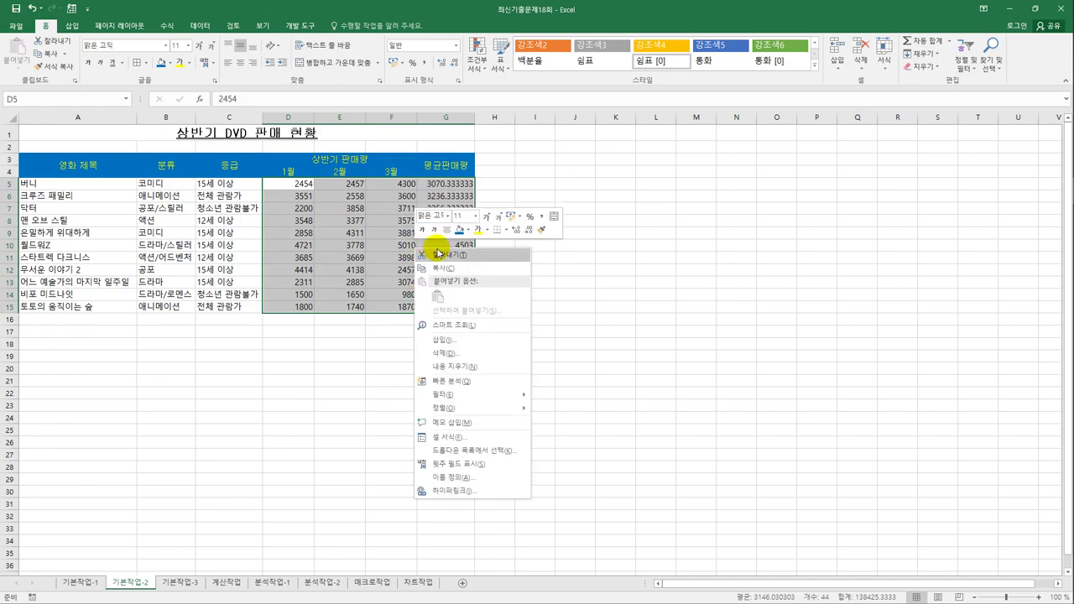
pyautogui.click(472, 447)
pyautogui.moveTo(433, 300); pyautogui.dragTo(627, 146)
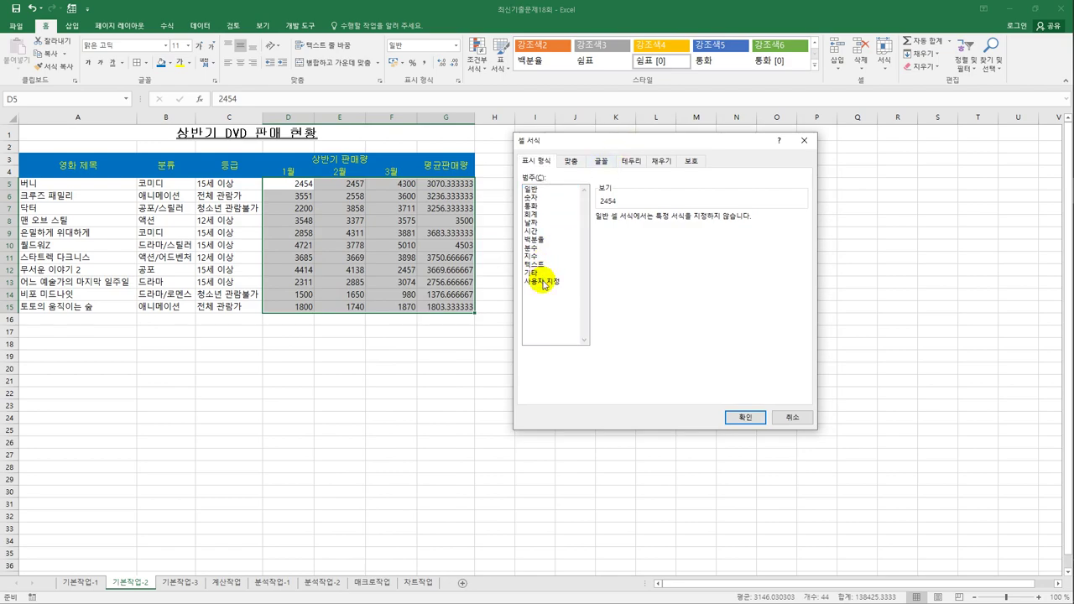
pyautogui.click(542, 281)
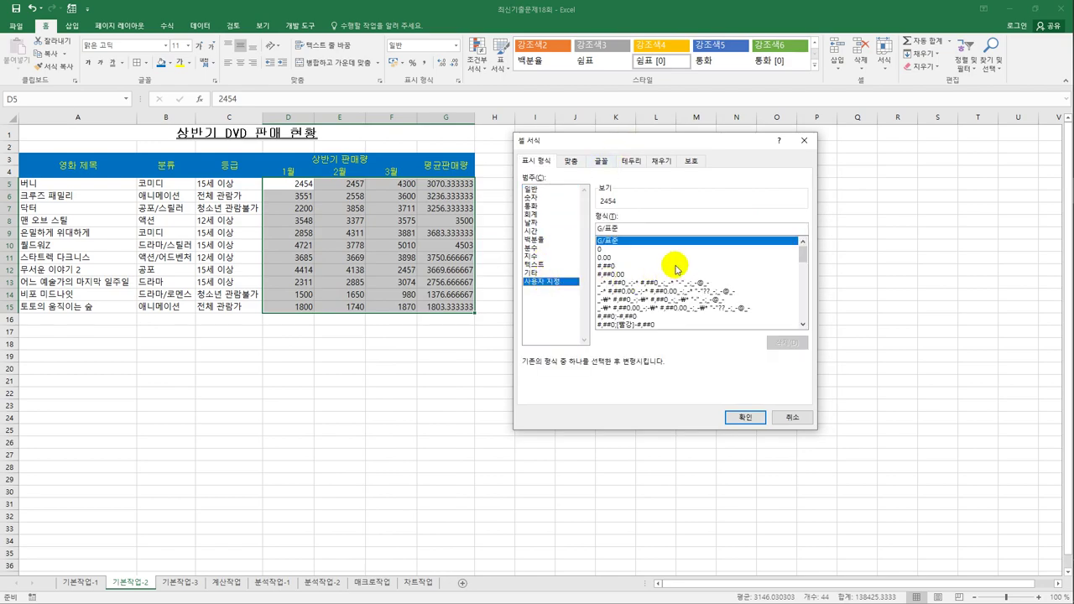
pyautogui.moveTo(699, 228); pyautogui.dragTo(597, 228)
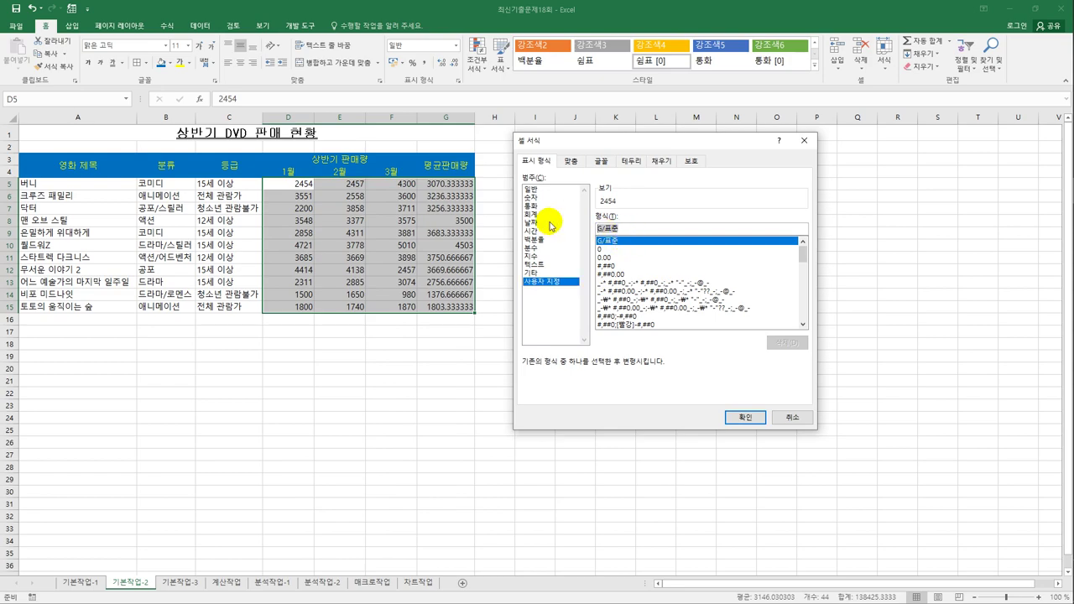
pyautogui.write('#,##')
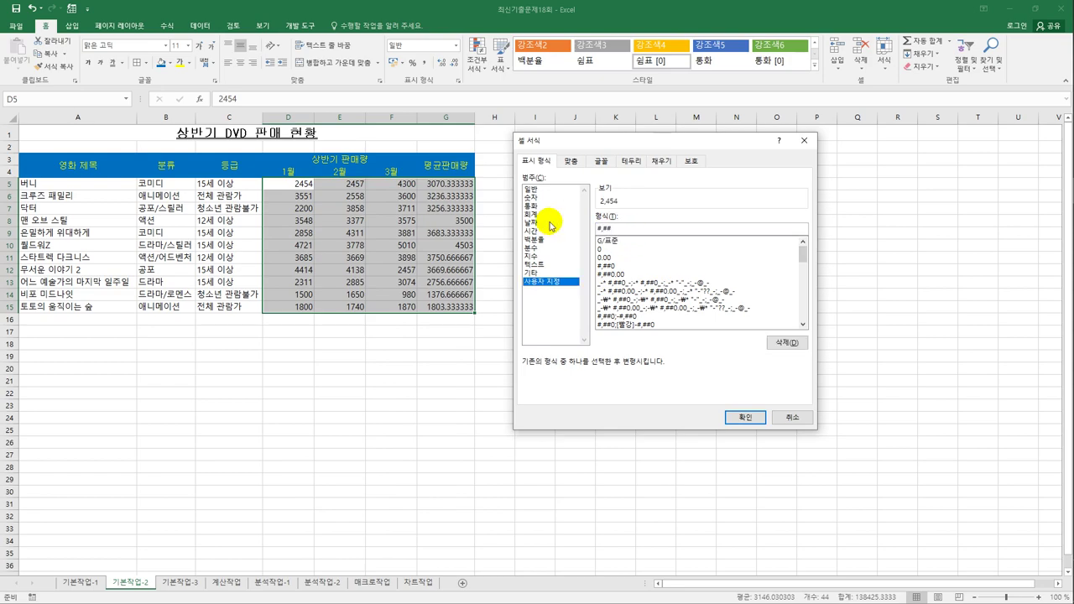
pyautogui.write('0개')
pyautogui.press('Return')
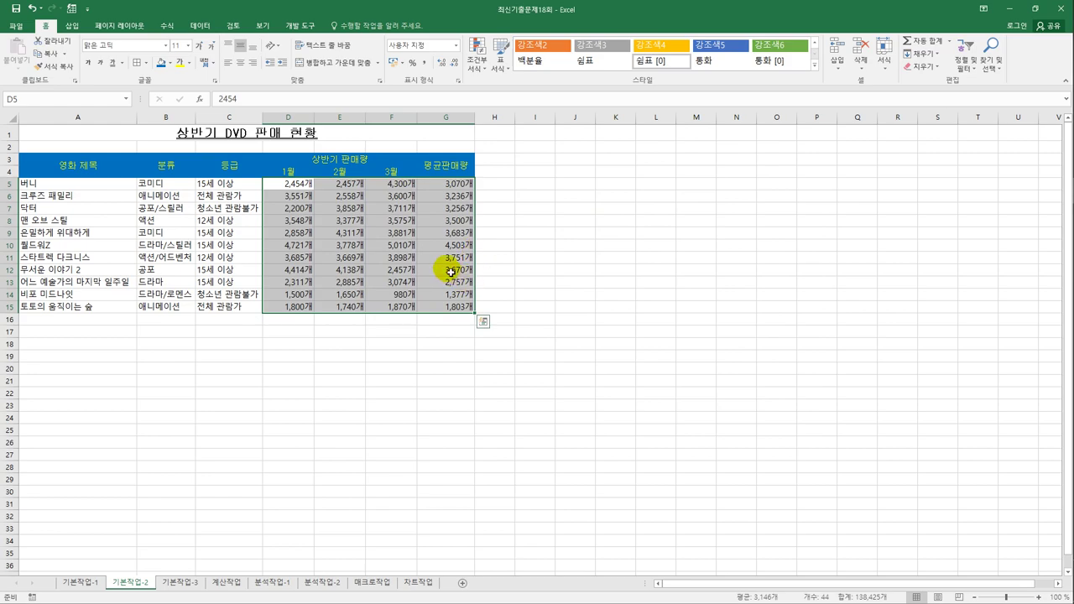
# Insert a comment on cell G10, replacing its default text with 상반기 효자종목
pyautogui.click(456, 245)
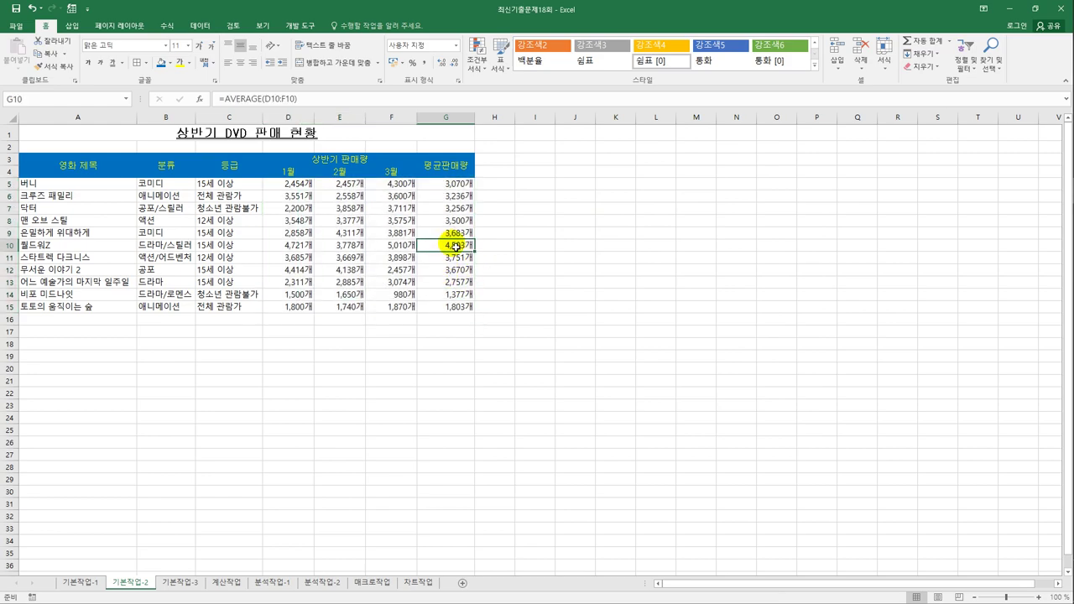
pyautogui.rightClick(456, 246)
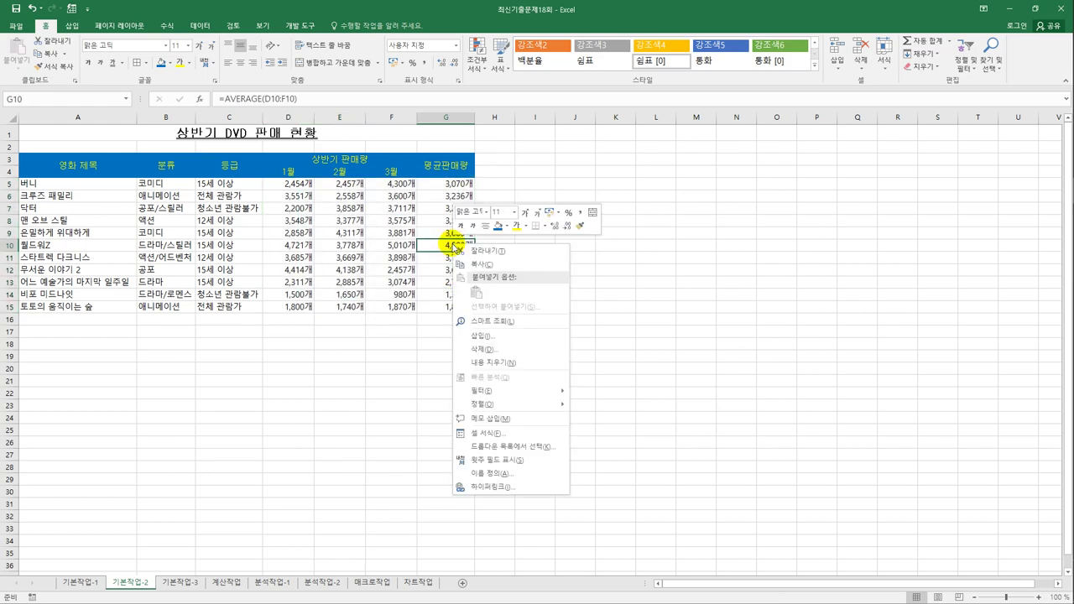
pyautogui.click(498, 419)
pyautogui.hotkey('ctrl', 'a')
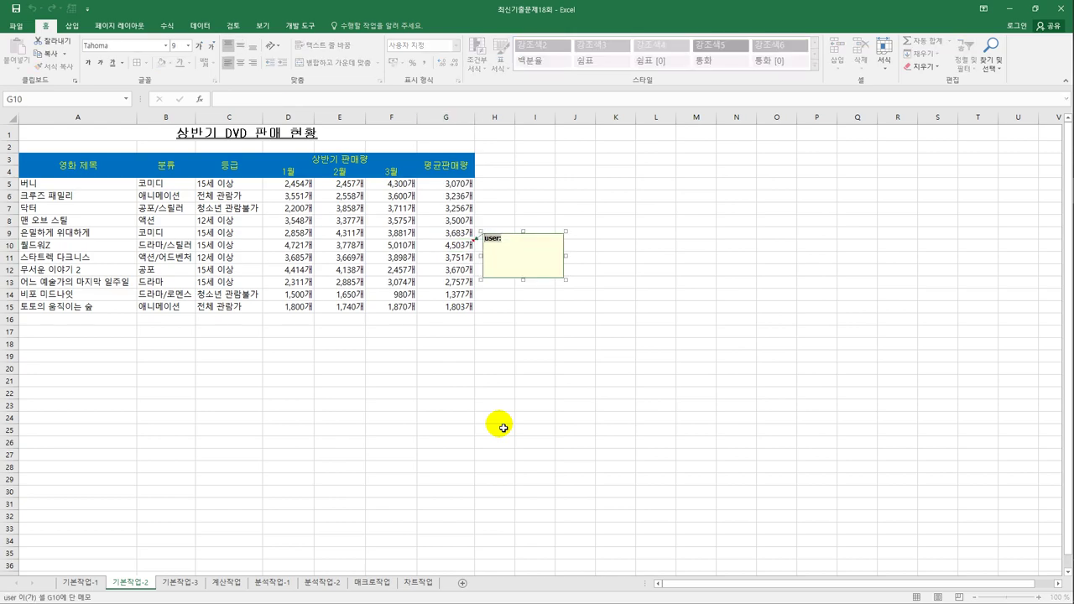
pyautogui.write('상반기 표')
pyautogui.press('BackSpace')
pyautogui.write('효자종목')
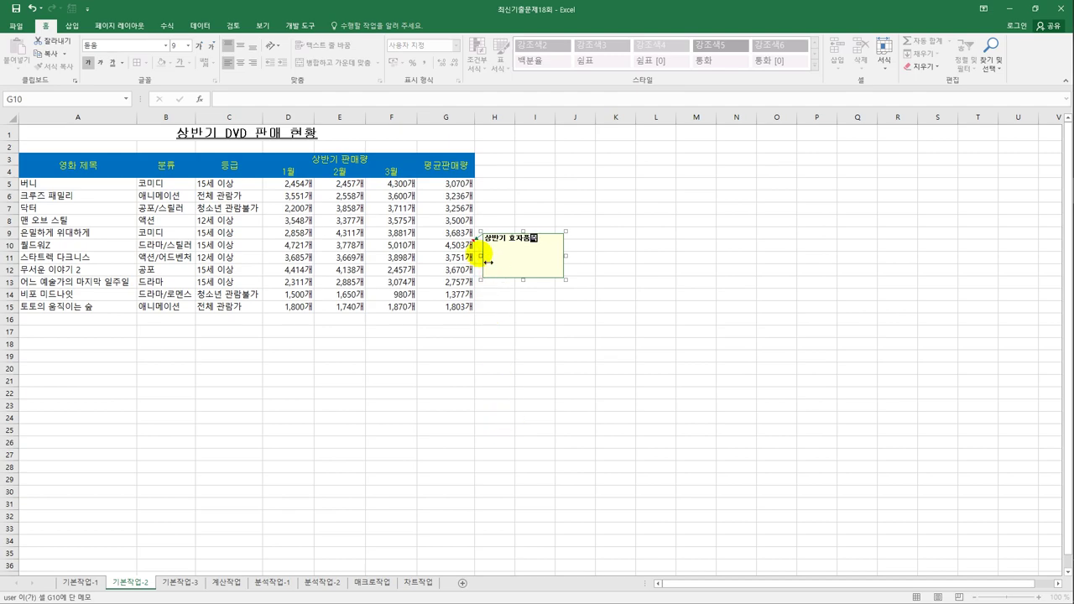
# Set the comment on G10 to stay always displayed and select its box
pyautogui.click(457, 247)
pyautogui.rightClick(460, 248)
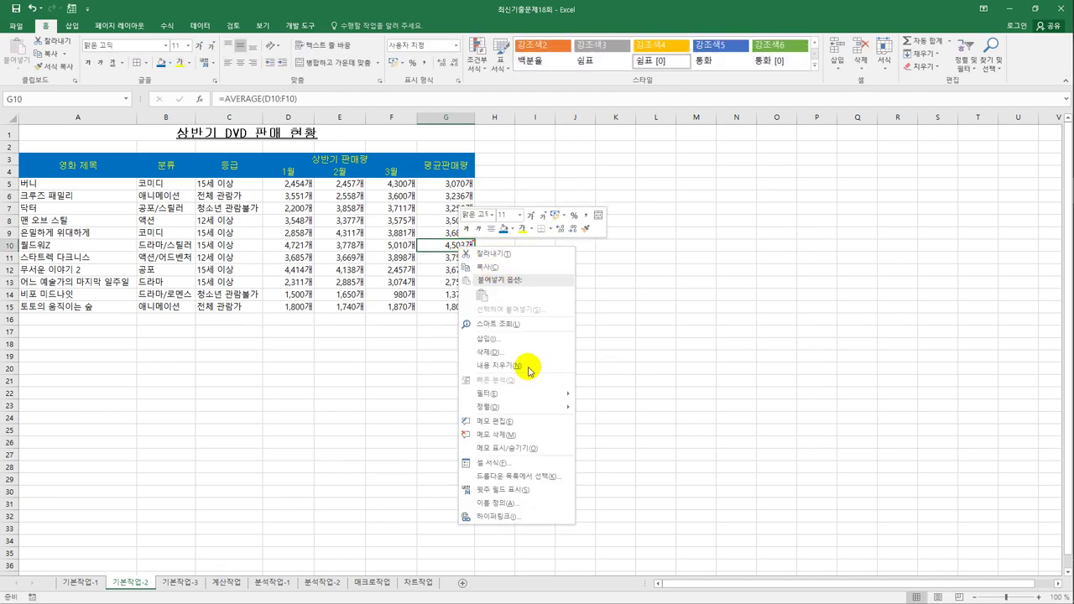
pyautogui.click(526, 453)
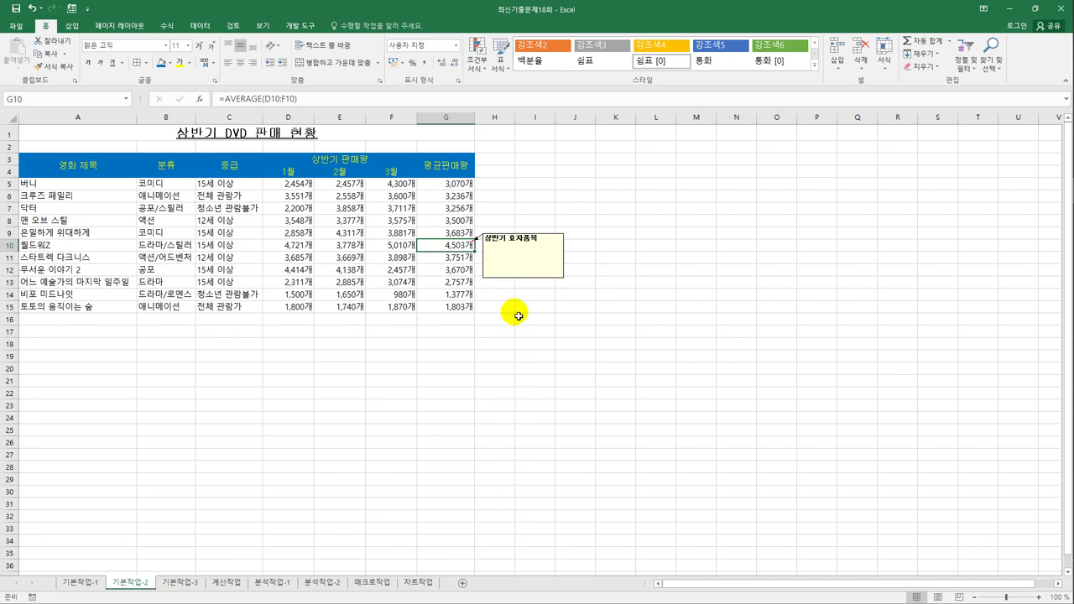
pyautogui.click(509, 241)
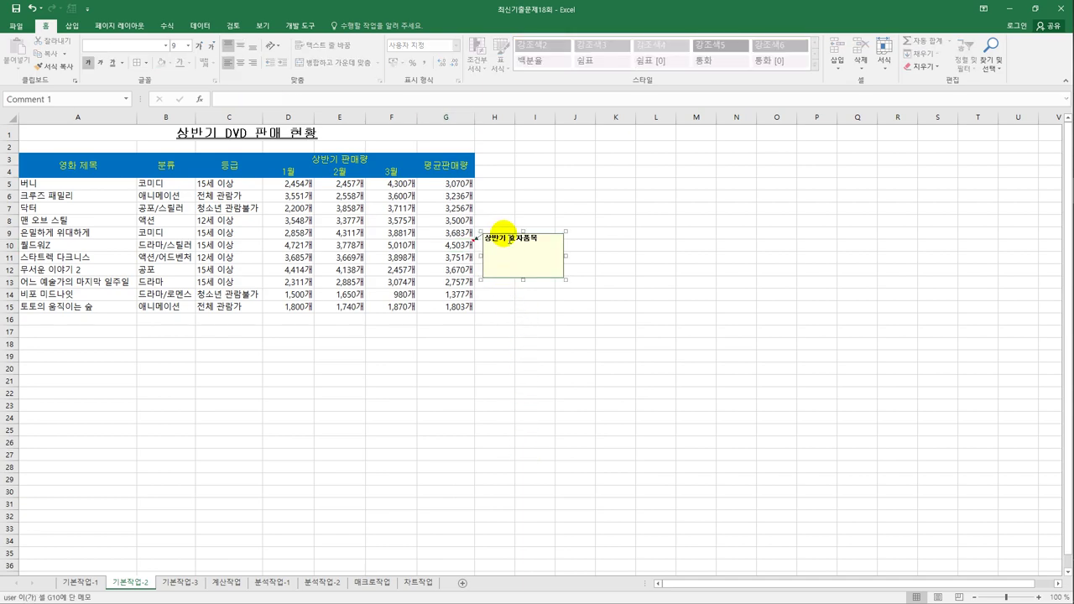
pyautogui.rightClick(509, 235)
pyautogui.click(560, 370)
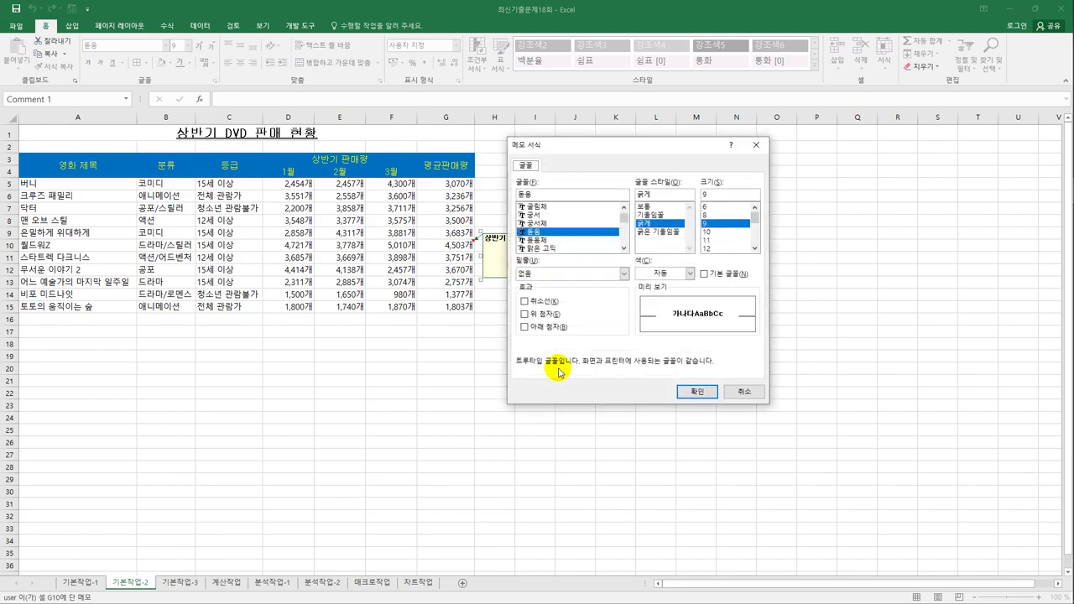
pyautogui.click(732, 394)
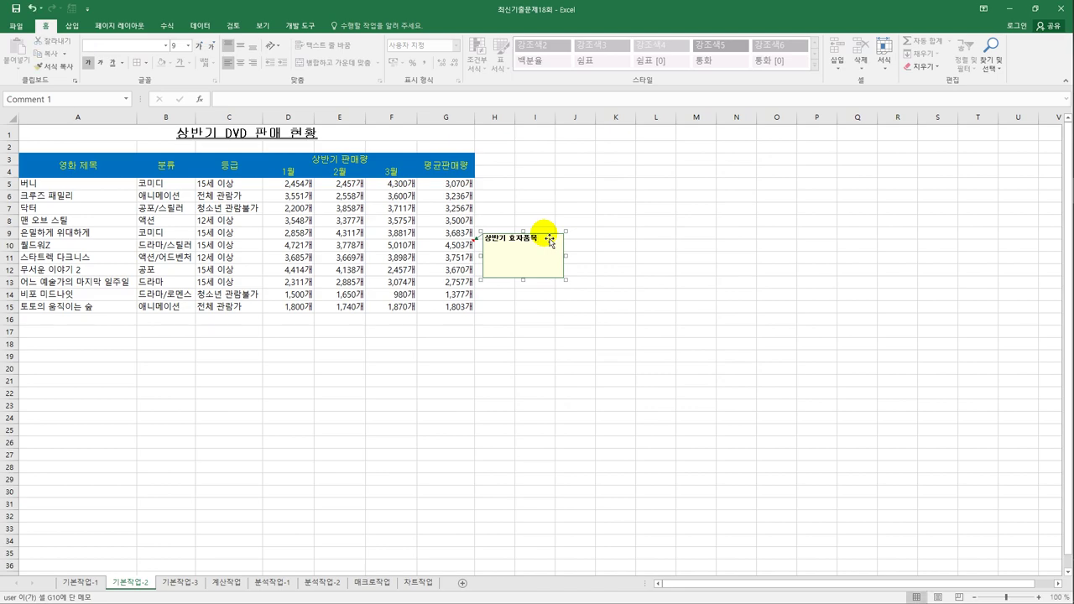
# Turn on automatic sizing in the alignment settings of the comment box on G10
pyautogui.rightClick(550, 239)
pyautogui.click(595, 371)
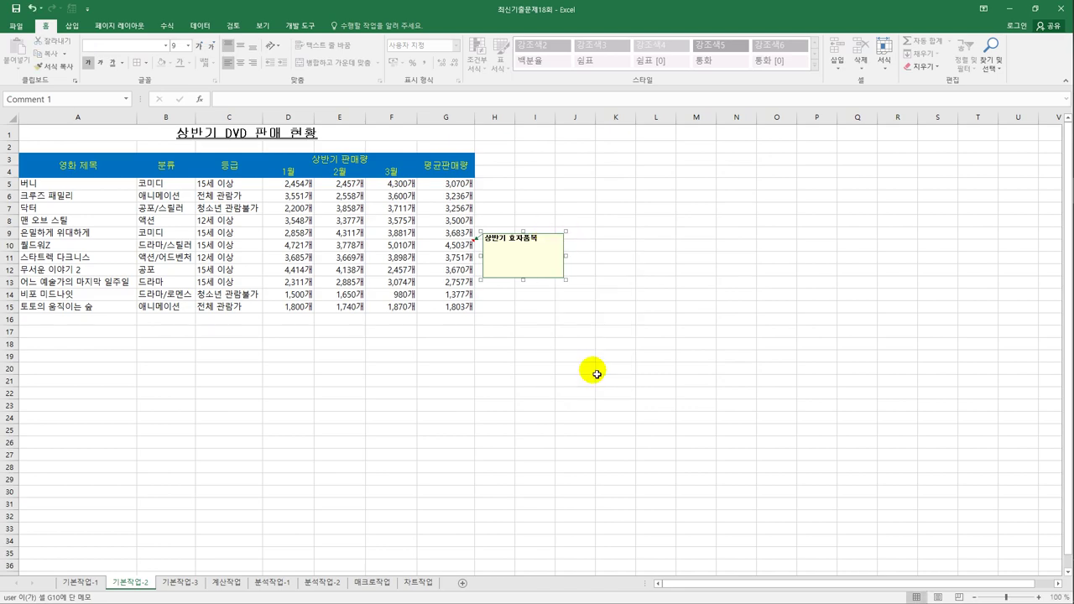
pyautogui.moveTo(621, 135); pyautogui.dragTo(678, 161)
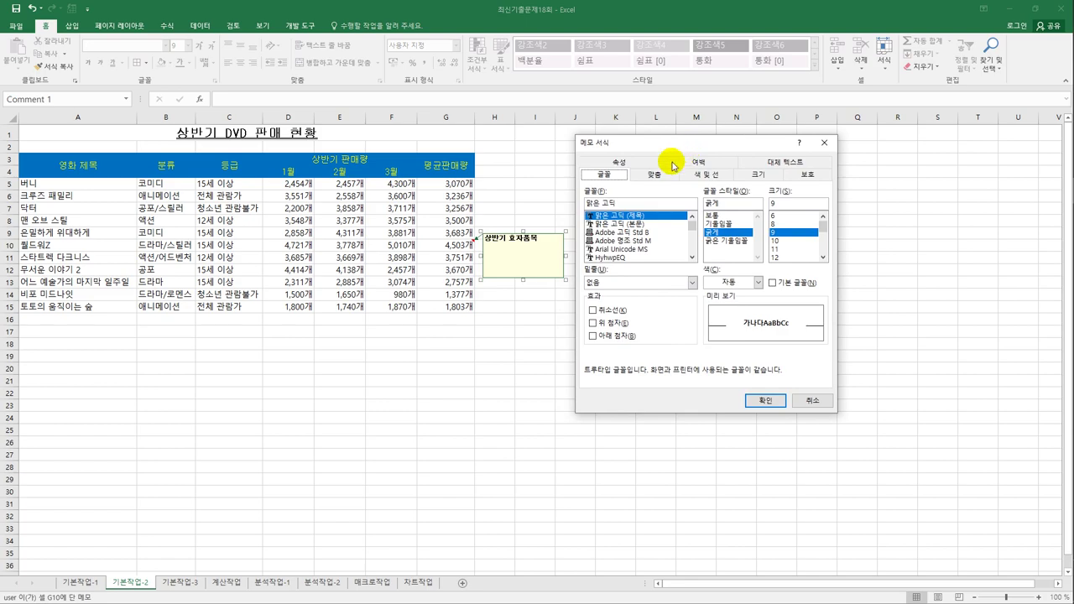
pyautogui.click(653, 175)
pyautogui.click(619, 244)
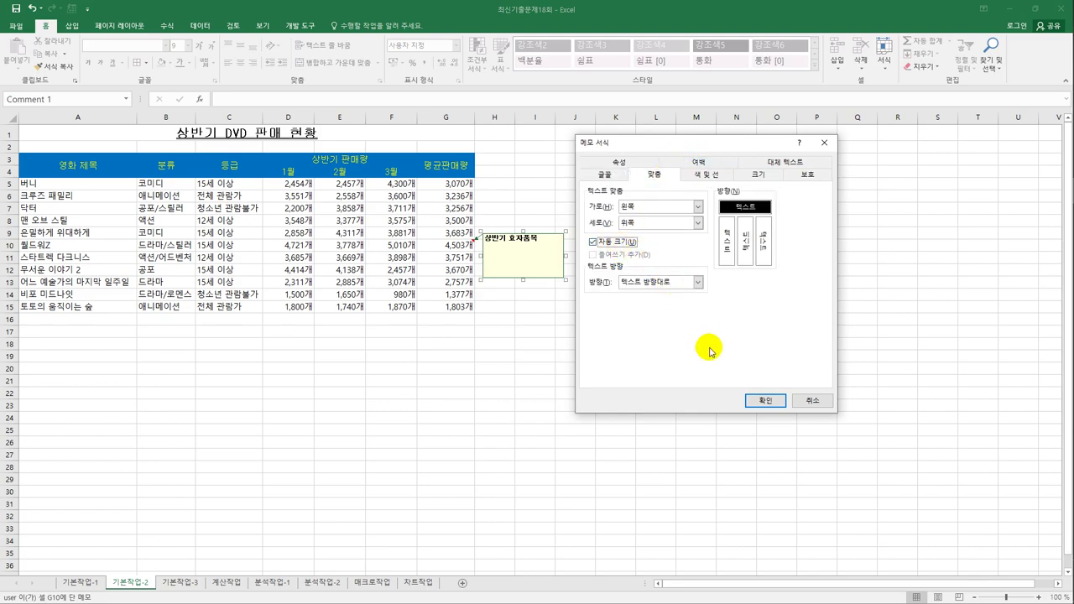
pyautogui.click(763, 403)
pyautogui.click(717, 397)
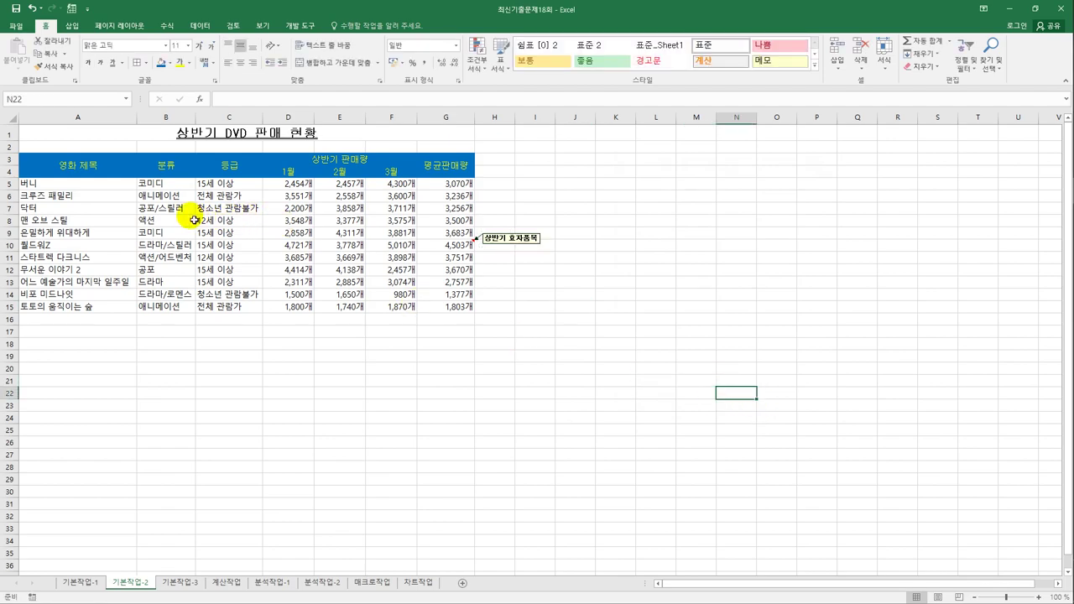
# Apply all borders to the DVD sales table range A3:G15
pyautogui.moveTo(58, 165); pyautogui.dragTo(439, 312)
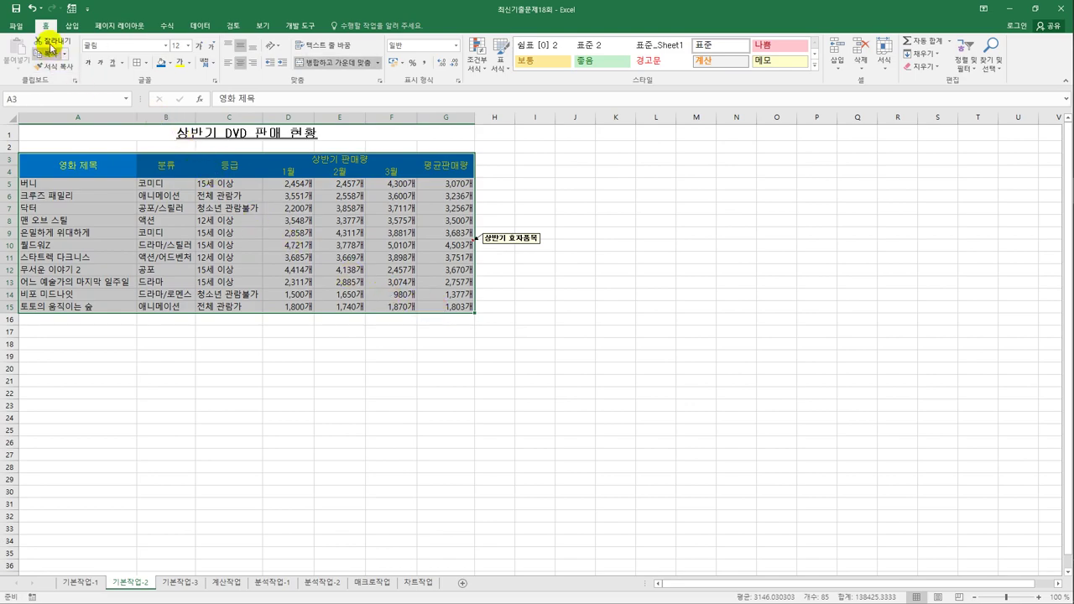
pyautogui.click(148, 64)
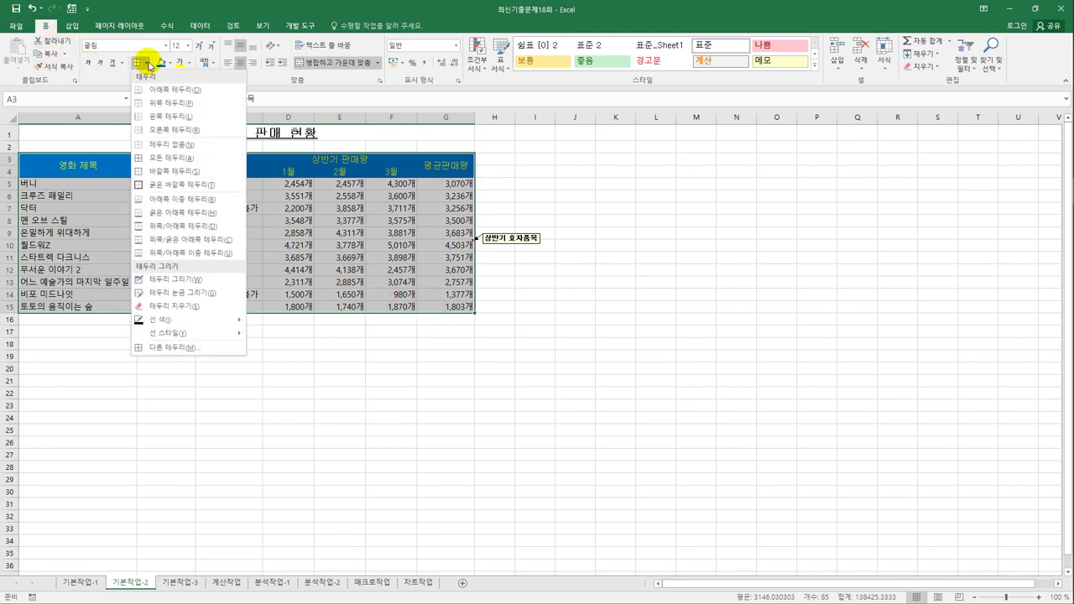
pyautogui.click(183, 159)
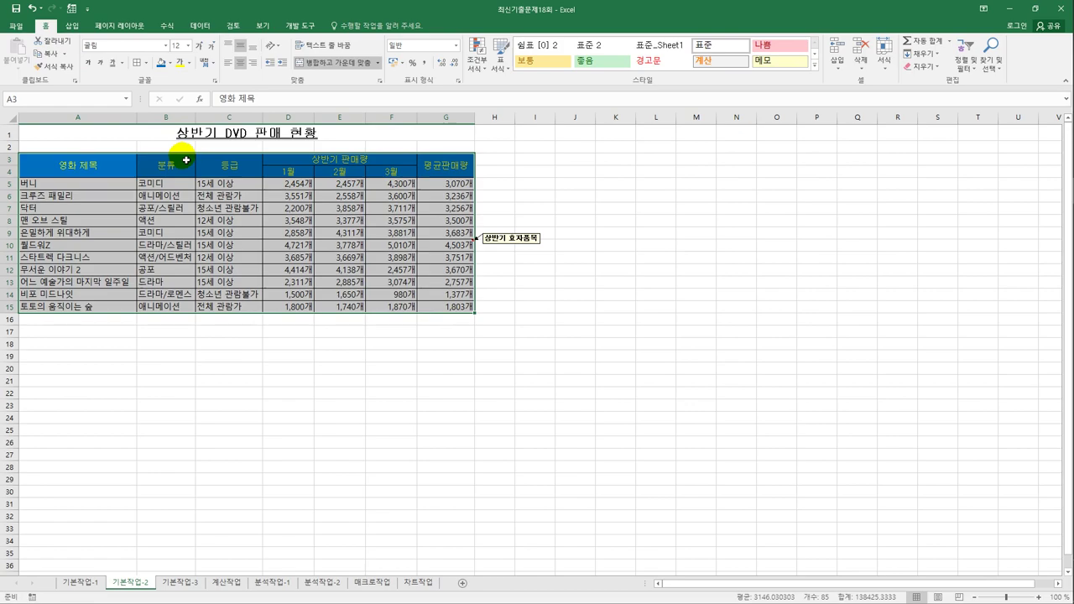
pyautogui.click(517, 323)
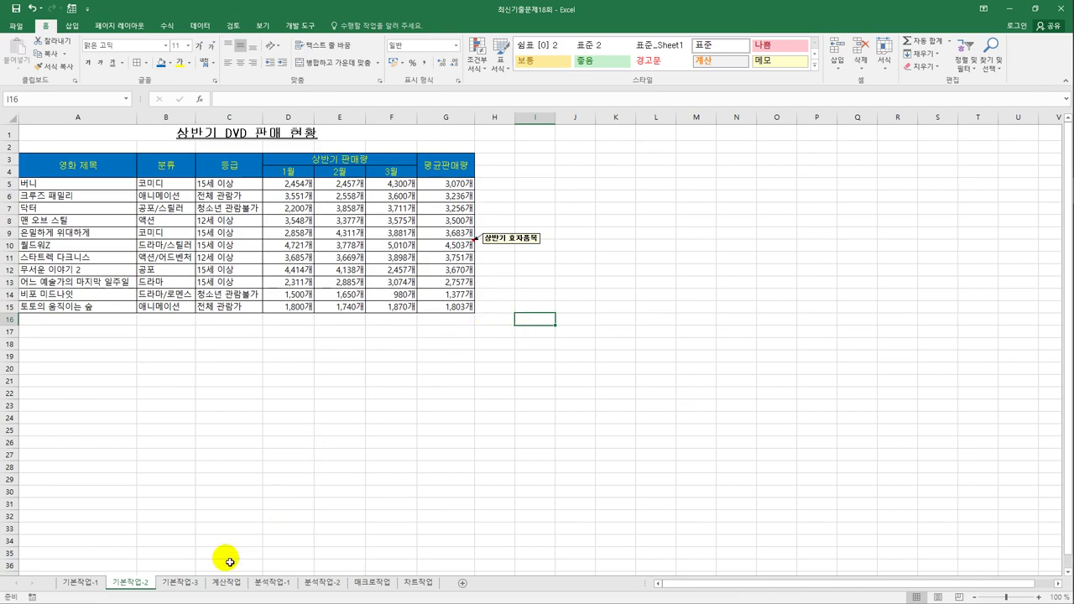
# On the 기본작업-3 sheet, start a new formula-based conditional formatting rule for the data in A4:H12
pyautogui.click(182, 582)
pyautogui.click(289, 412)
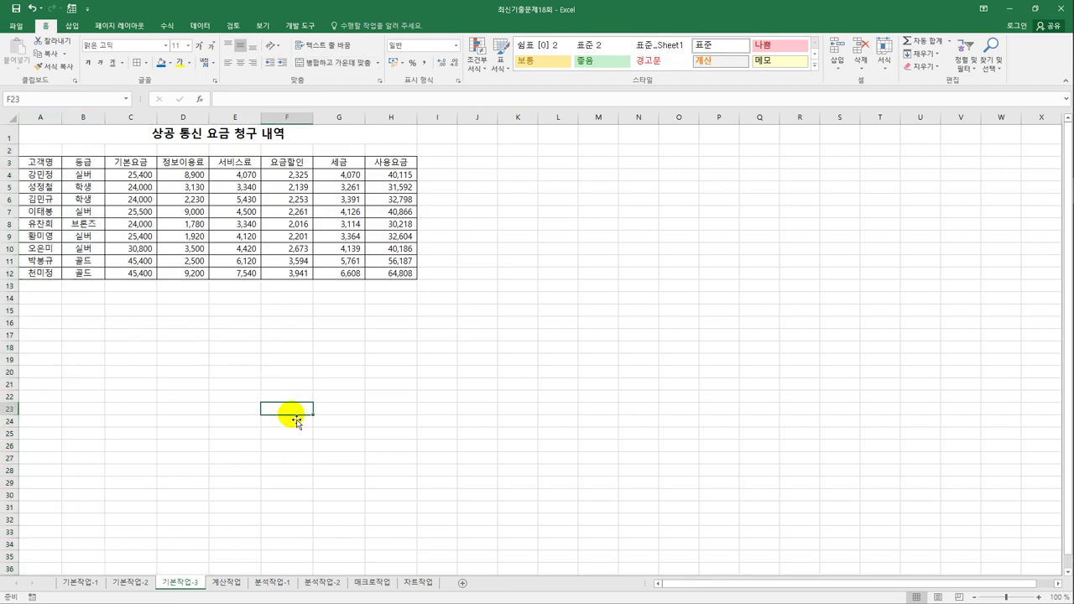
pyautogui.moveTo(40, 174); pyautogui.dragTo(372, 276)
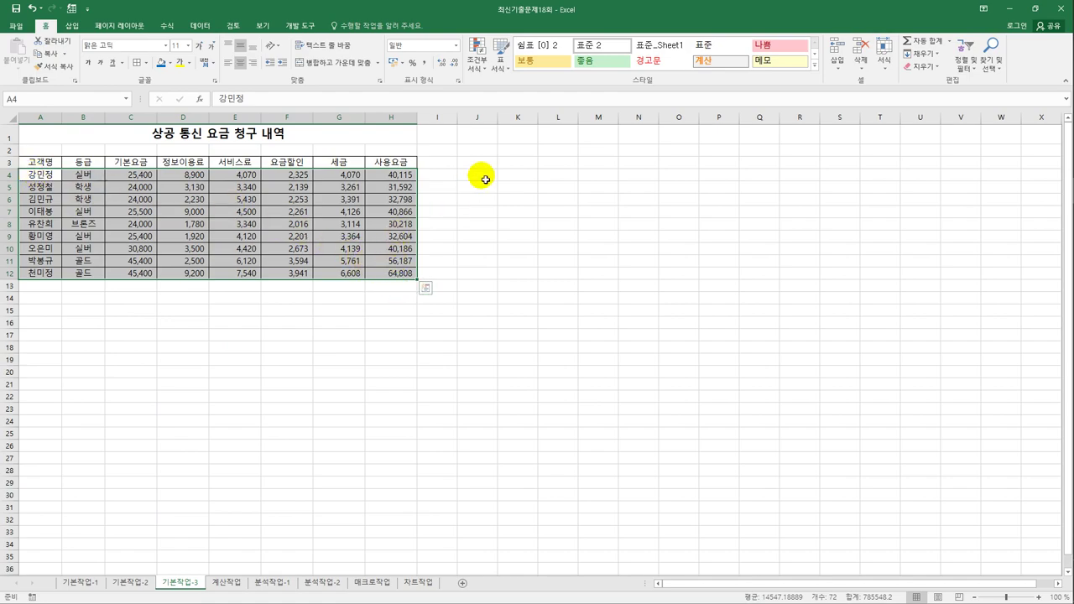
pyautogui.click(484, 72)
pyautogui.click(509, 205)
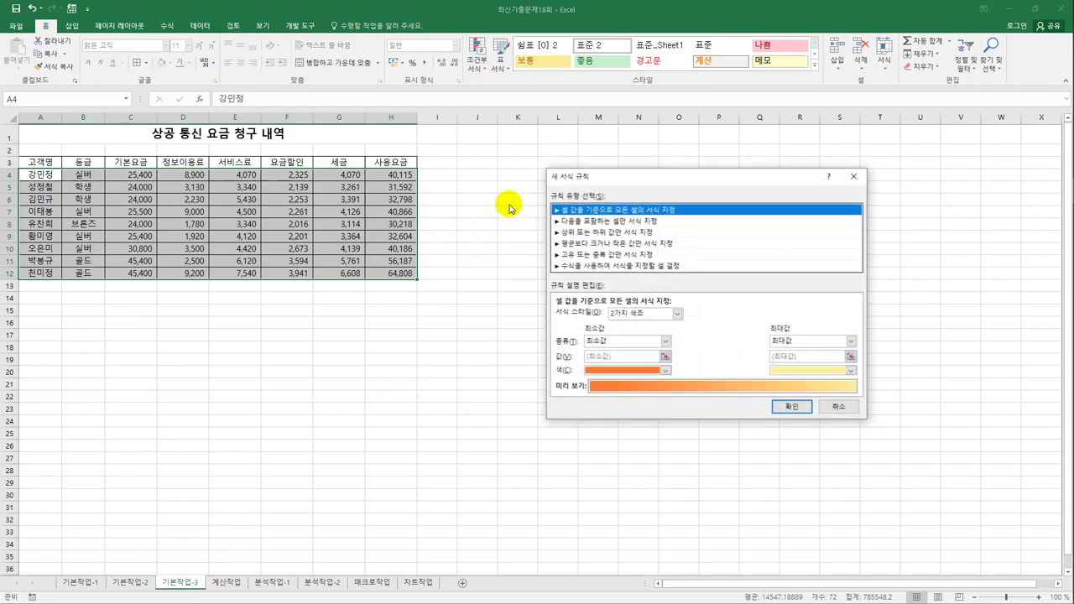
pyautogui.click(600, 266)
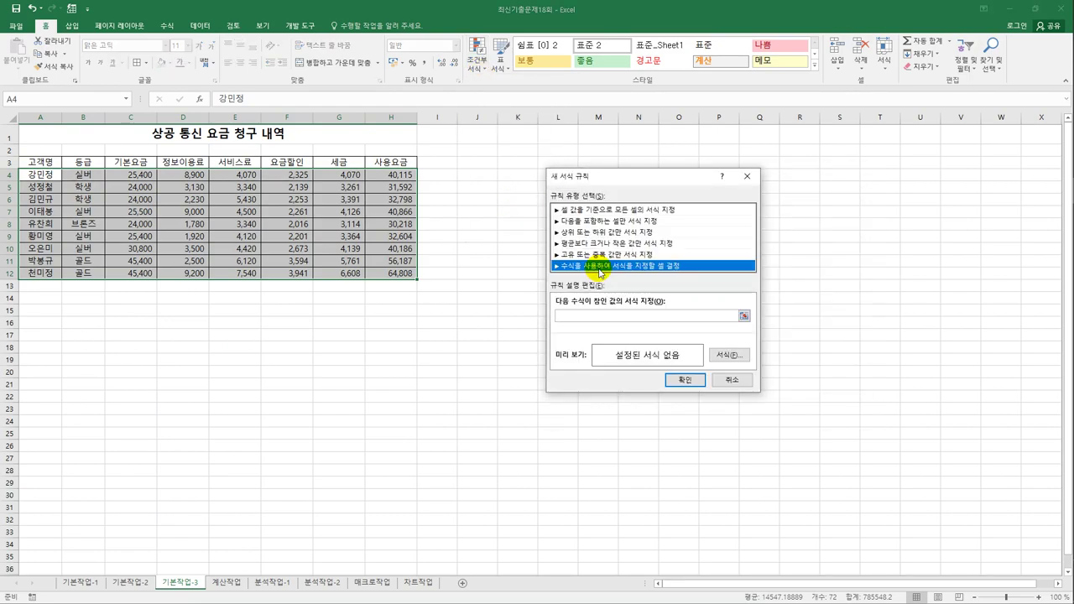
# Begin the rule formula with =and( and the grade condition $B4="실버", keeping only the column absolute
pyautogui.click(600, 317)
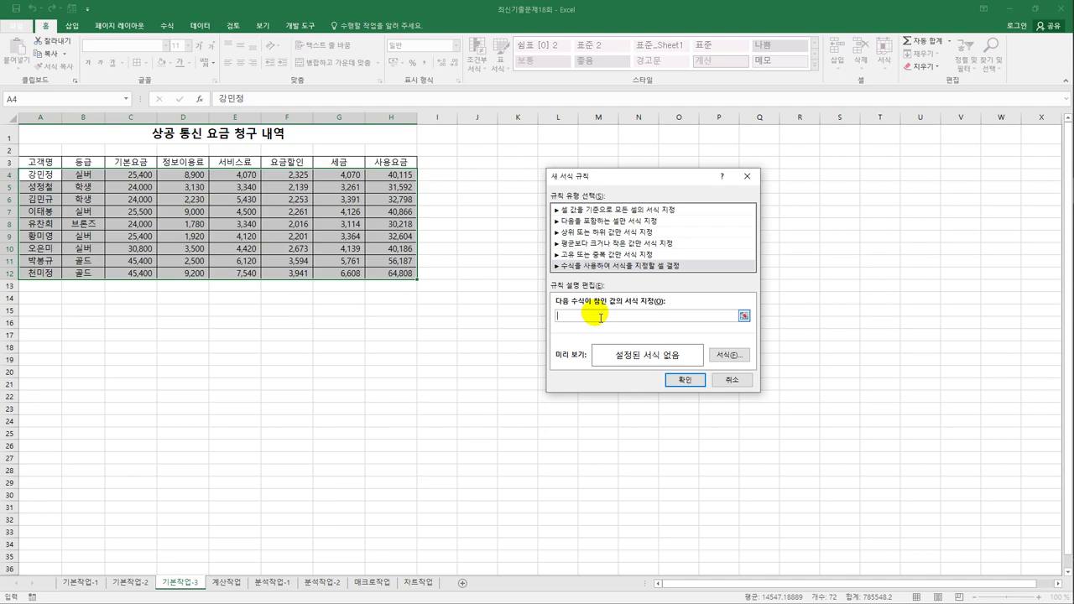
pyautogui.write('=and(')
pyautogui.click(83, 175)
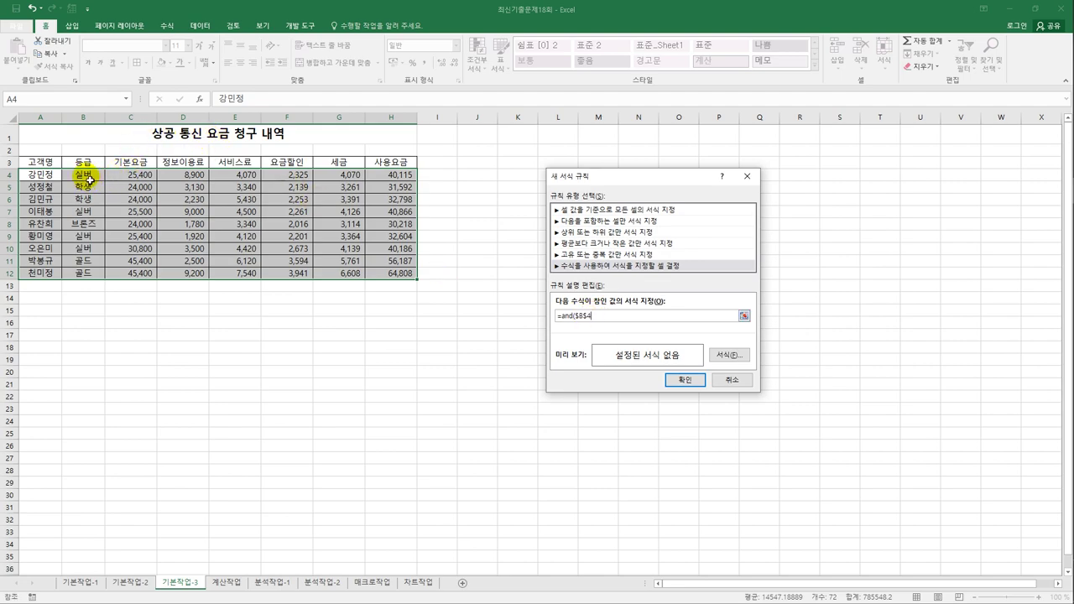
pyautogui.click(587, 318)
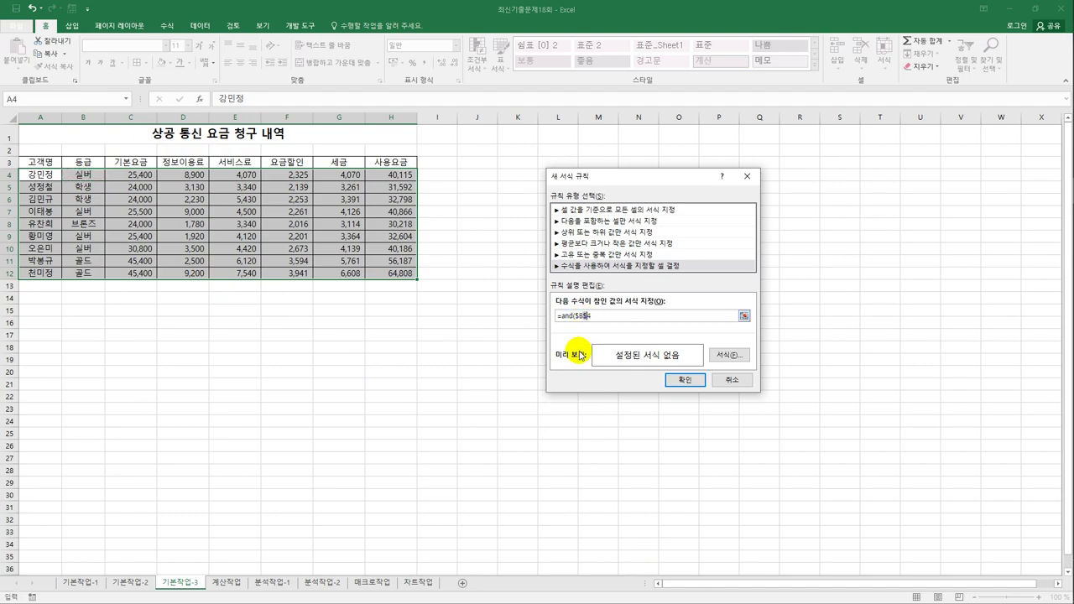
pyautogui.press('BackSpace')
pyautogui.press('End')
pyautogui.click(596, 322)
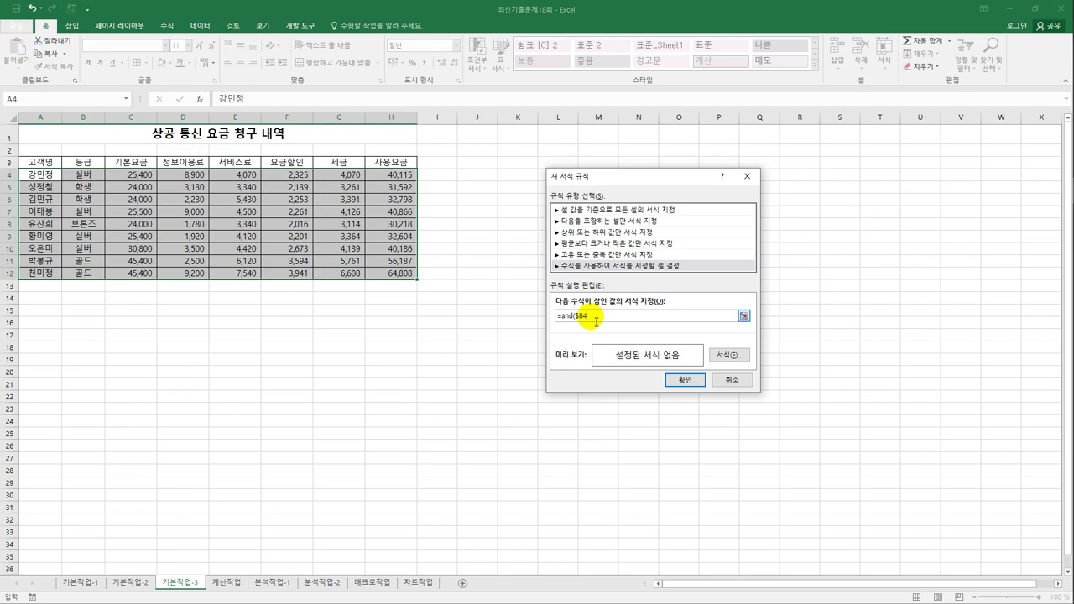
pyautogui.write('="ㅅ')
pyautogui.write('버"')
pyautogui.press('BackSpace')
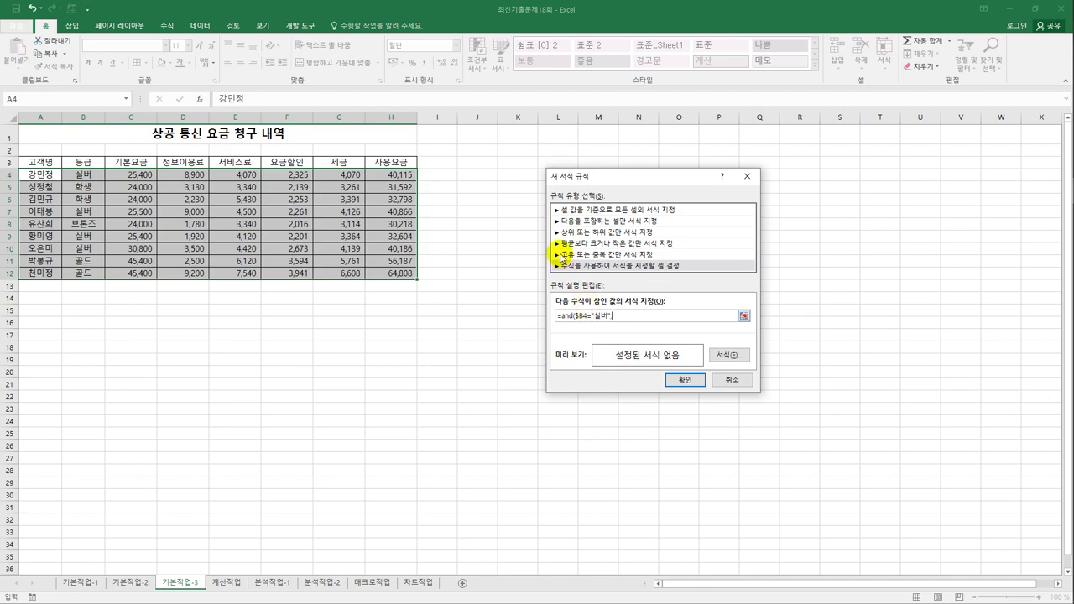
# Add the usage fee condition $H4>=40000 as the second AND argument and close the formula
pyautogui.click(395, 183)
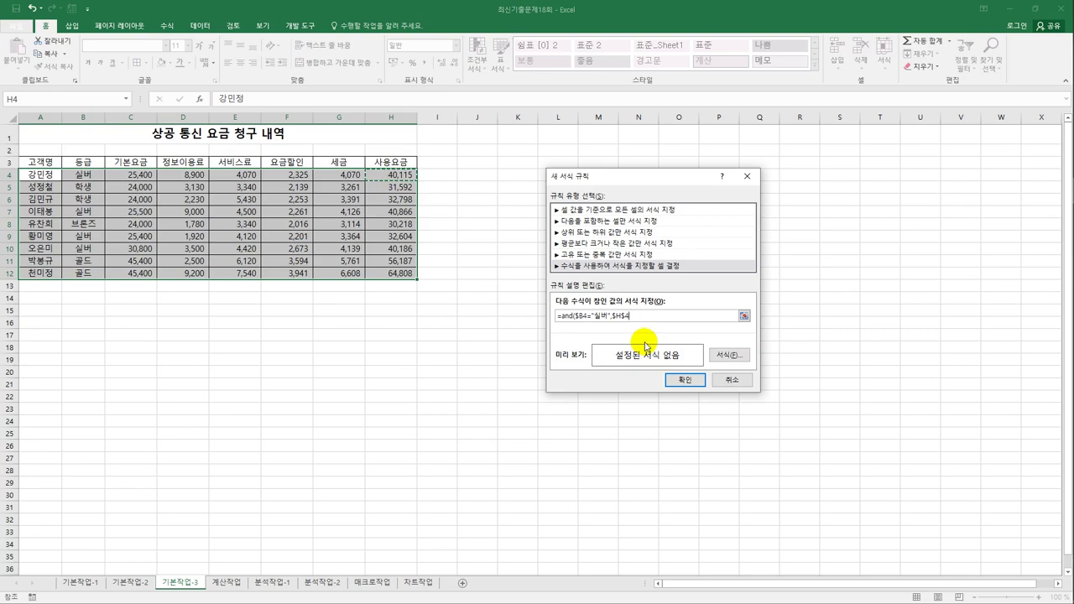
pyautogui.click(623, 316)
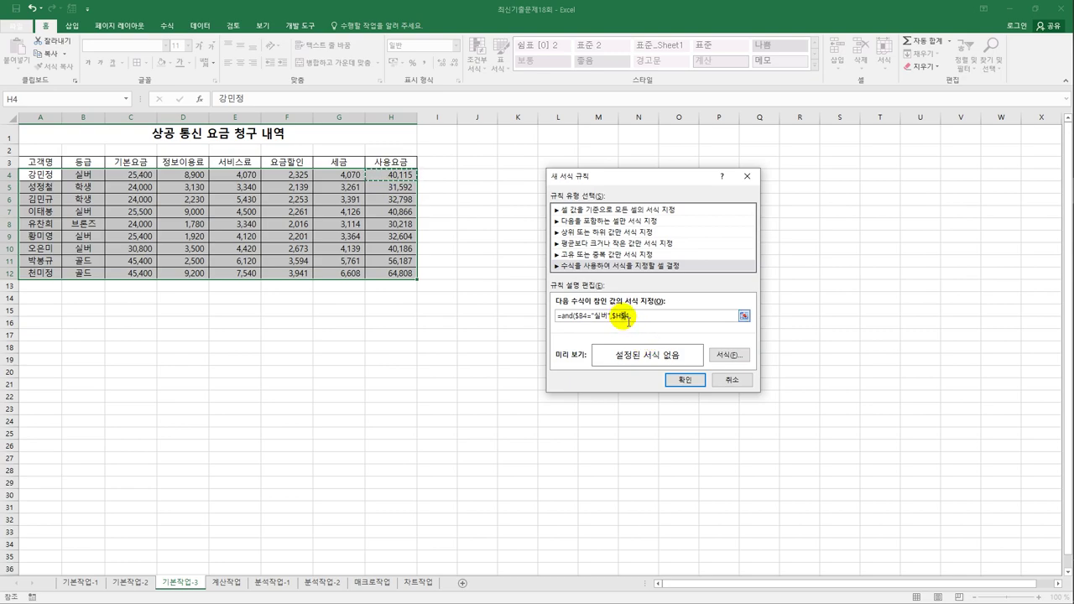
pyautogui.press('Delete')
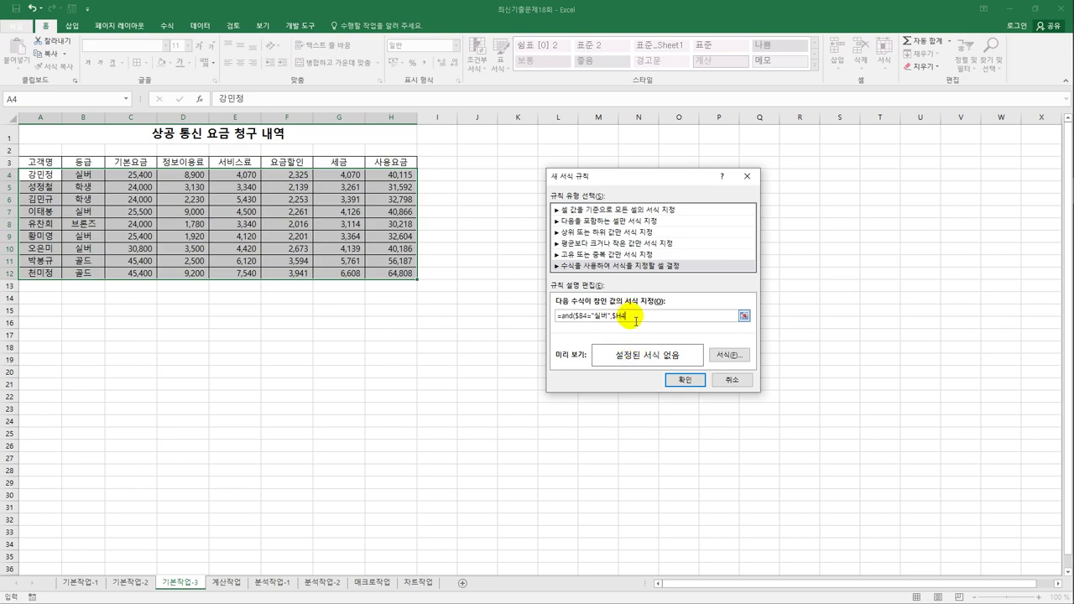
pyautogui.write('>=400000')
pyautogui.press('BackSpace')
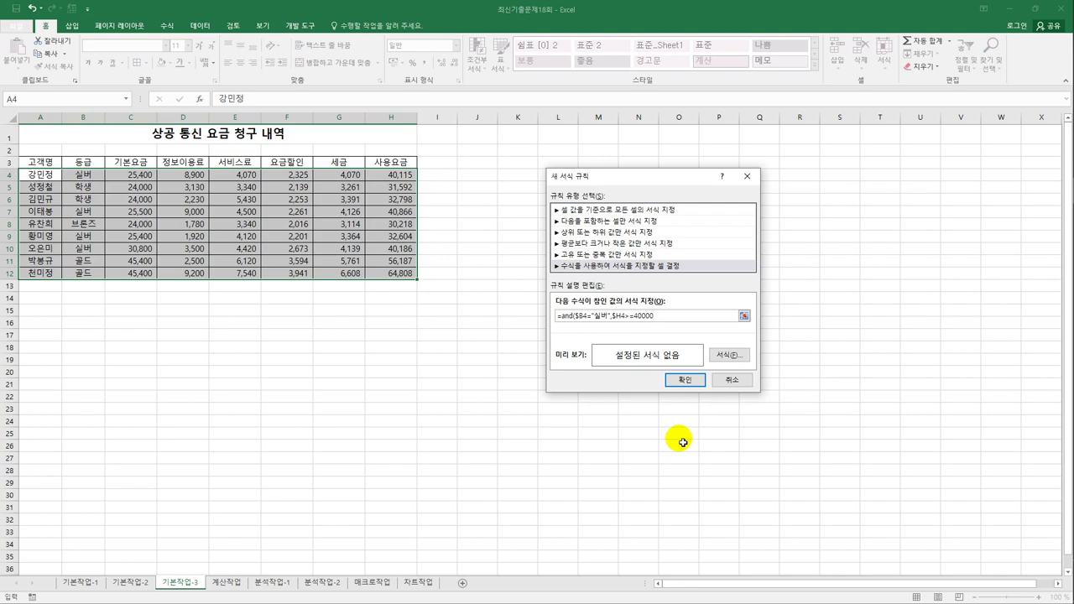
pyautogui.write(')')
# Give the rule a bold (굵게) font style in standard red and apply the conditional formatting
pyautogui.click(729, 355)
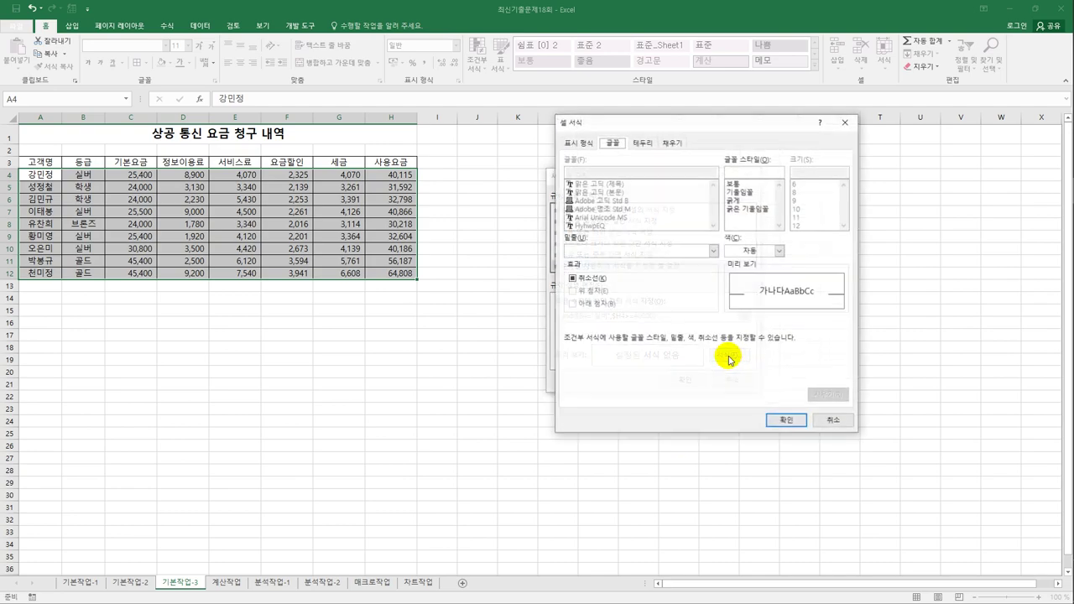
pyautogui.moveTo(688, 120); pyautogui.dragTo(388, 193)
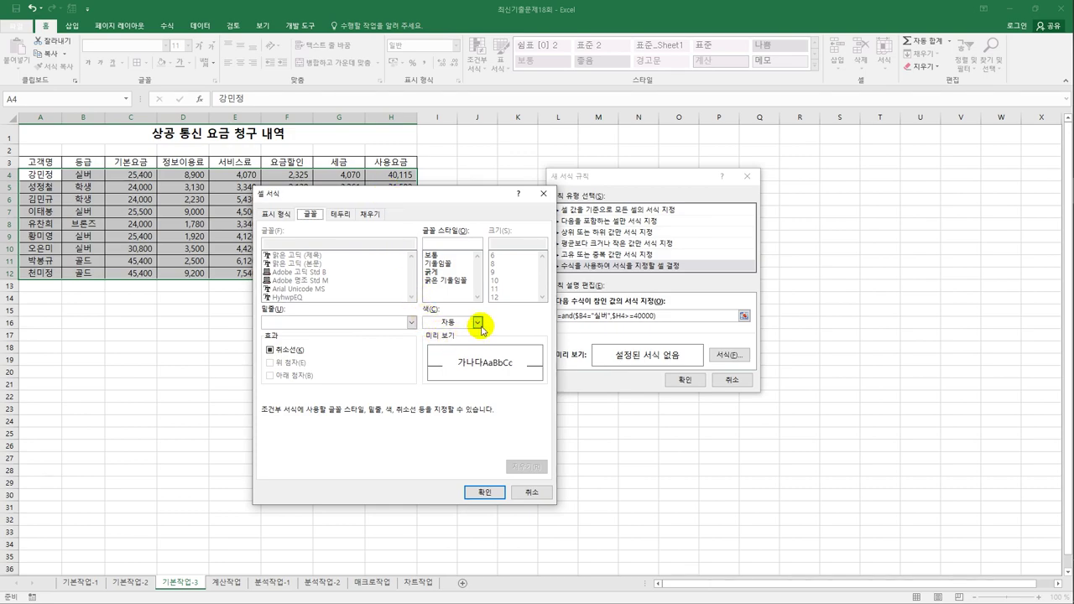
pyautogui.click(478, 323)
pyautogui.click(437, 422)
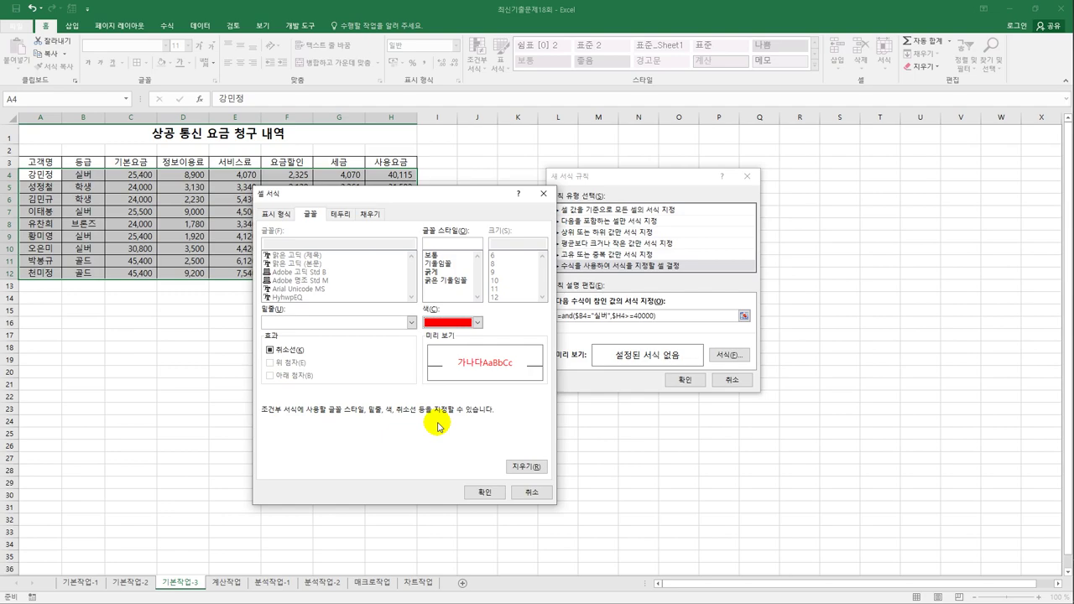
pyautogui.click(429, 272)
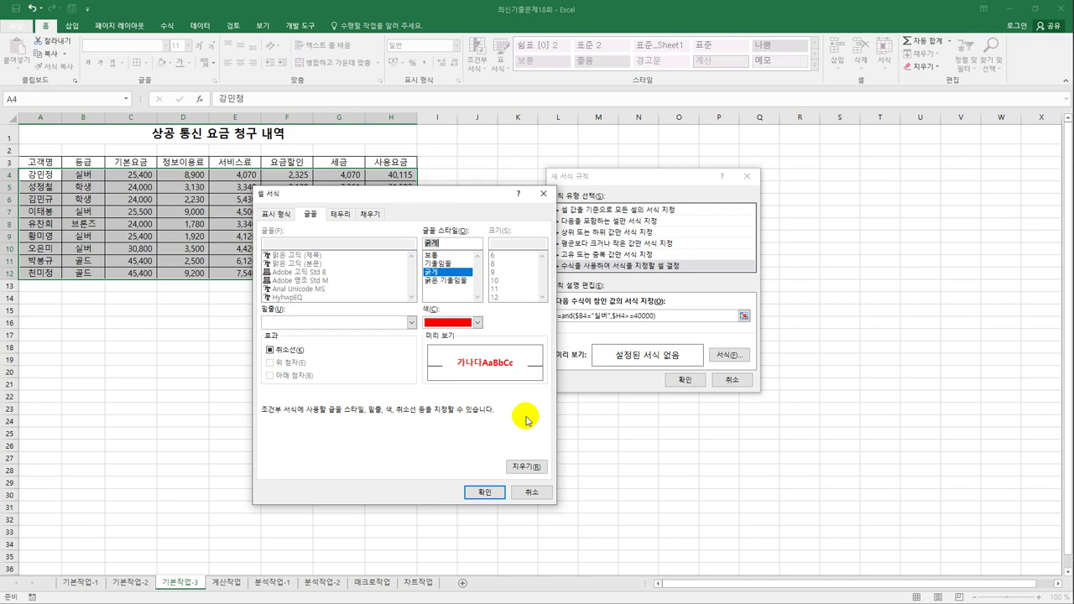
pyautogui.click(480, 493)
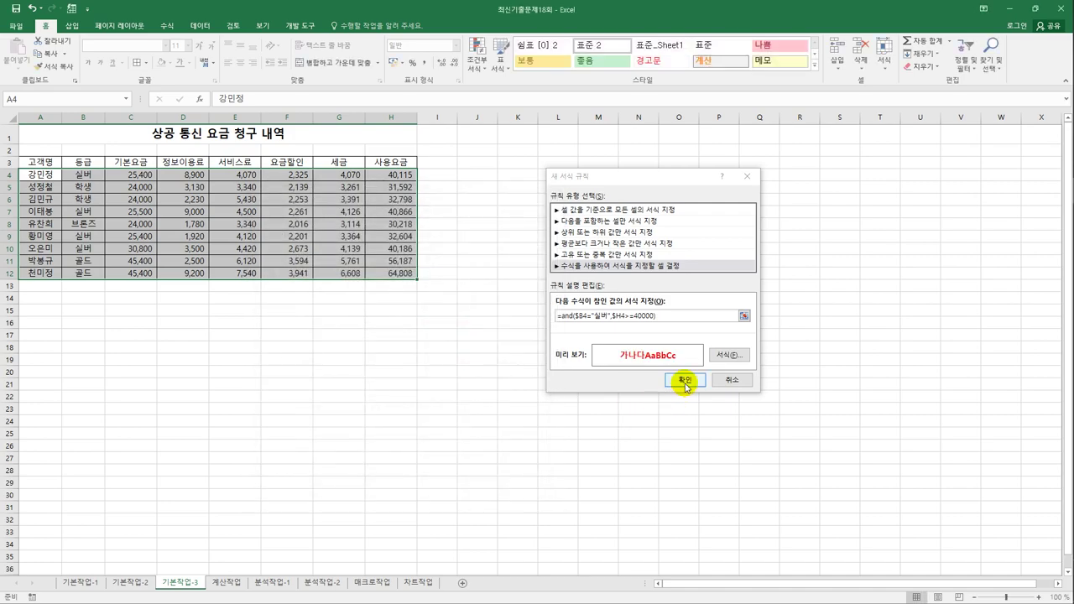
pyautogui.click(684, 380)
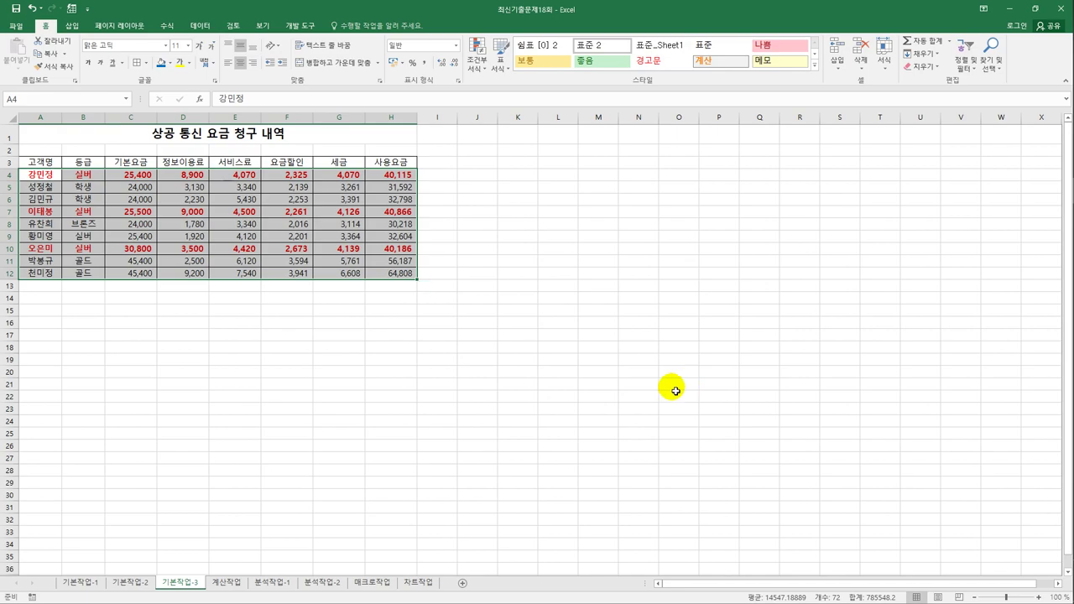
# On the 계산작업 sheet, begin the 나이 formula in E3 with =YEAR(TODAY())
pyautogui.click(228, 583)
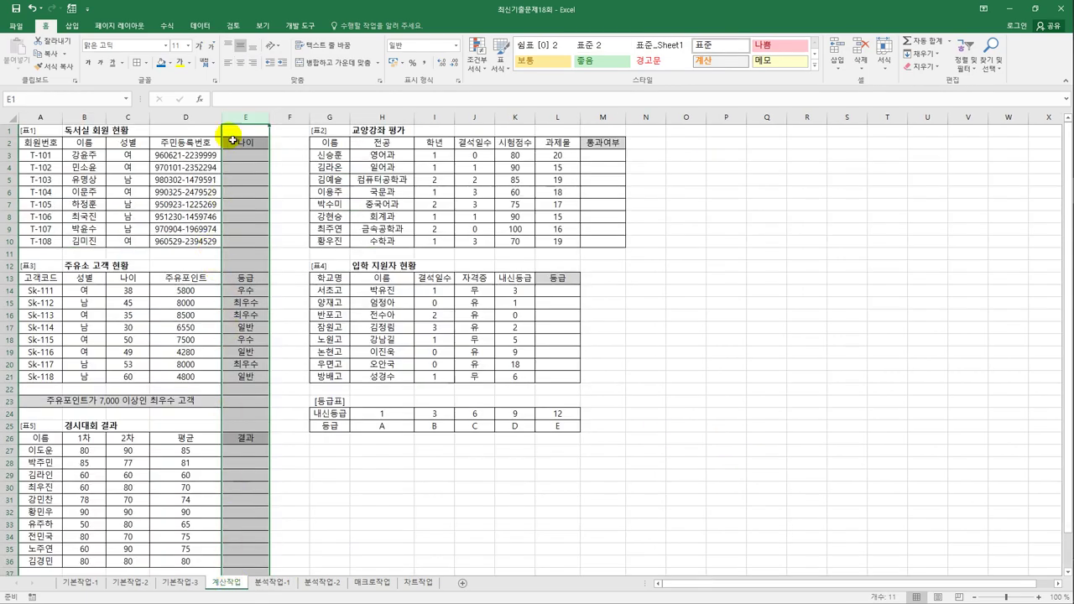
pyautogui.click(250, 157)
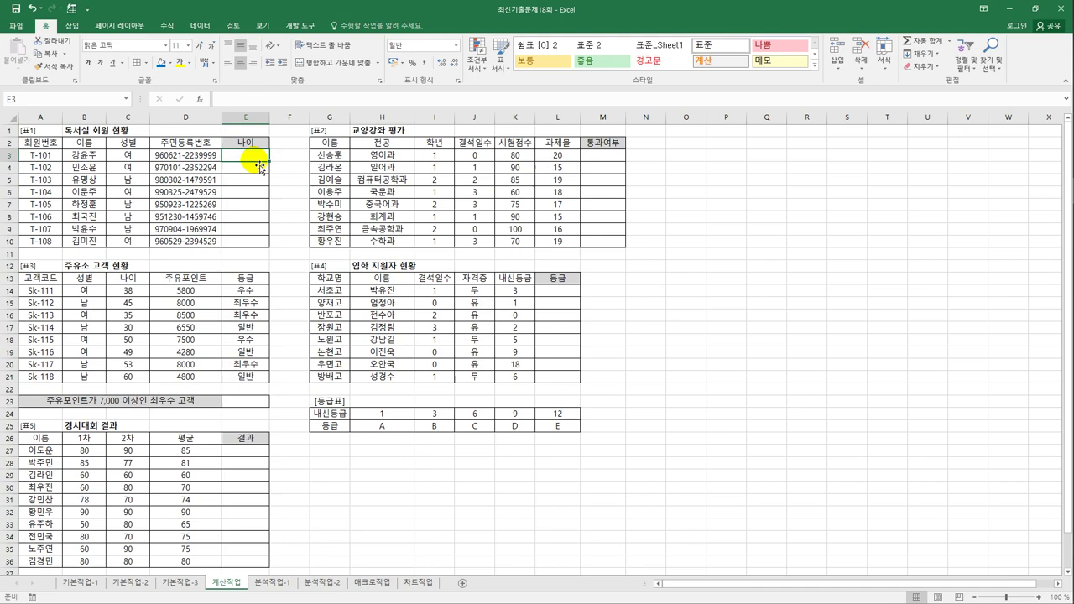
pyautogui.write('=')
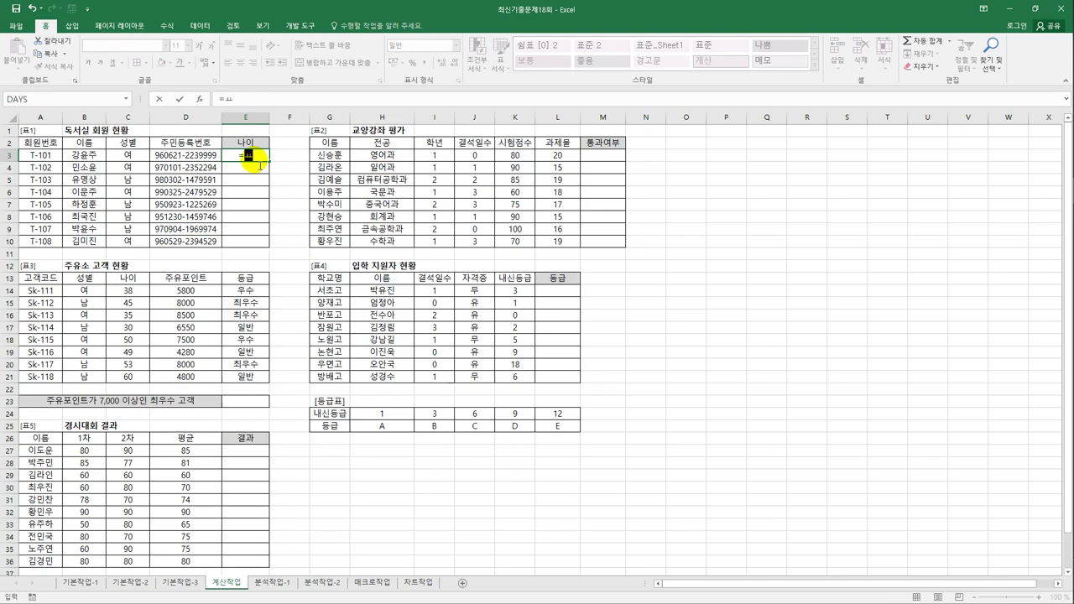
pyautogui.write('y')
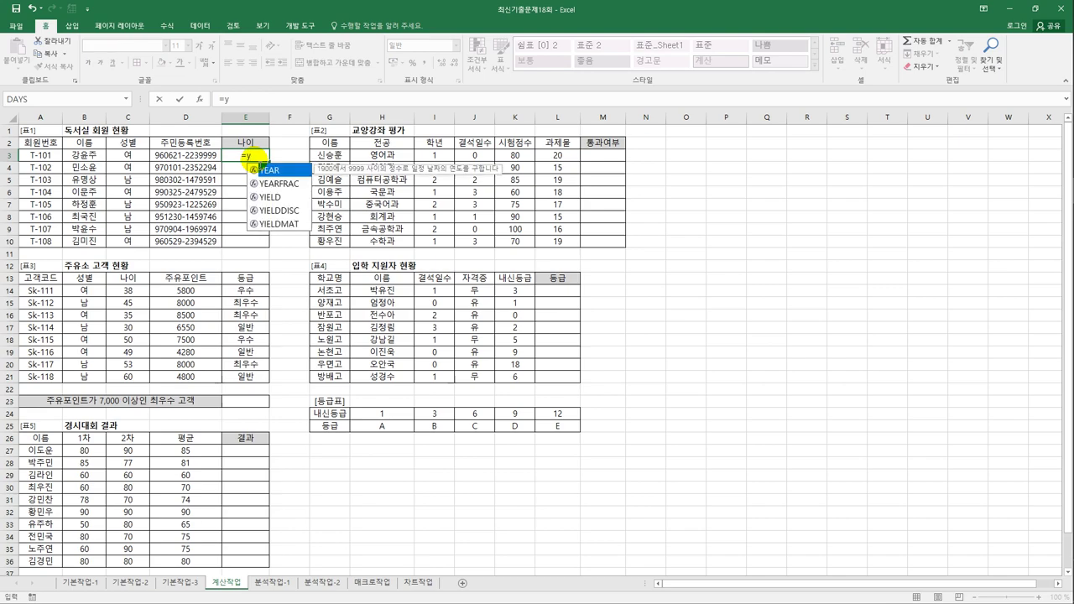
pyautogui.doubleClick(281, 171)
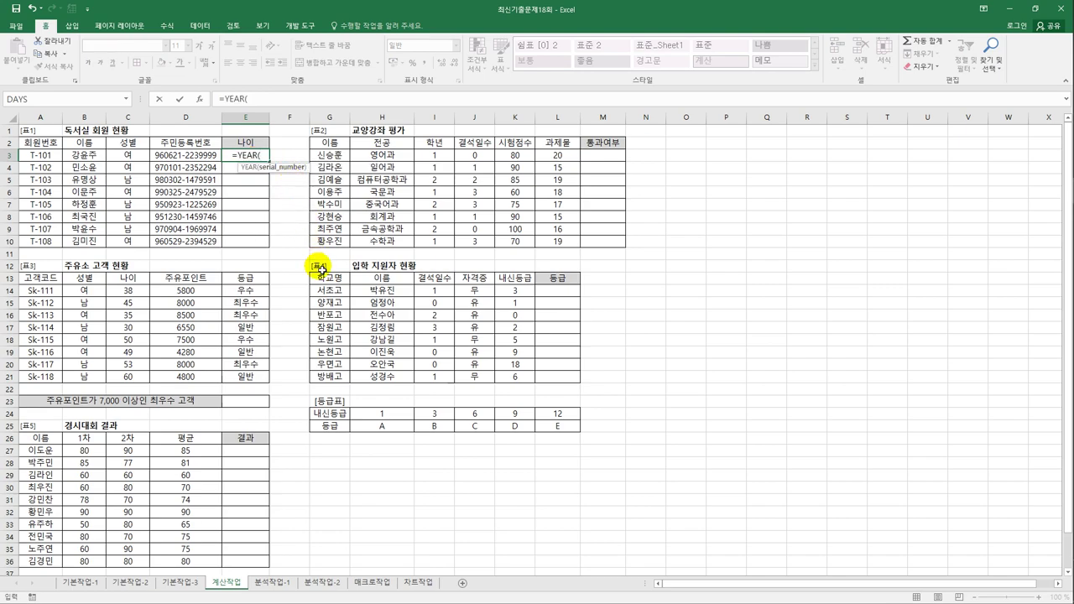
pyautogui.write('to')
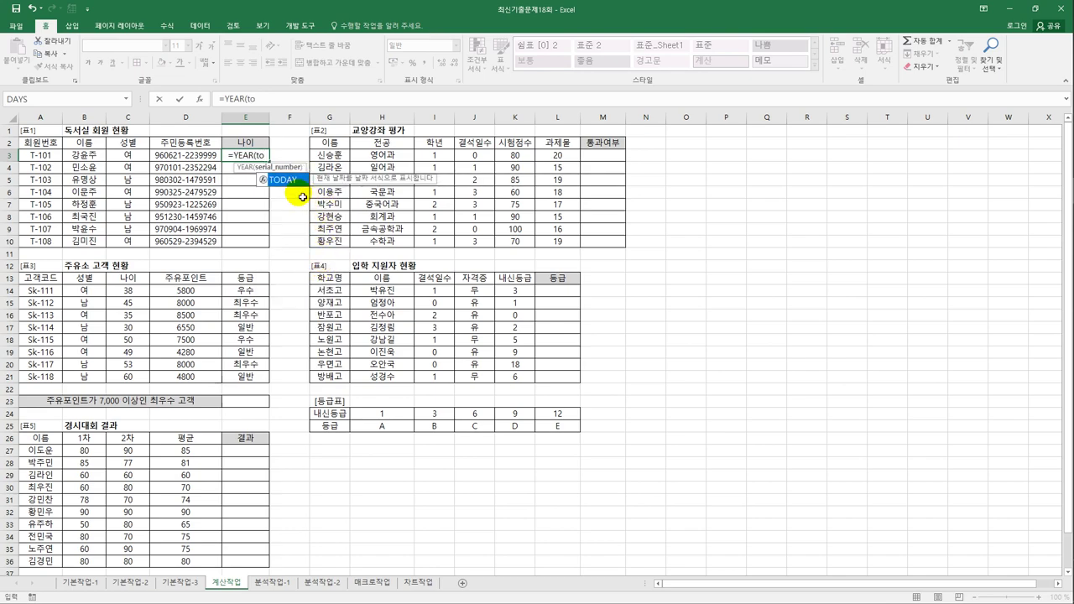
pyautogui.doubleClick(296, 186)
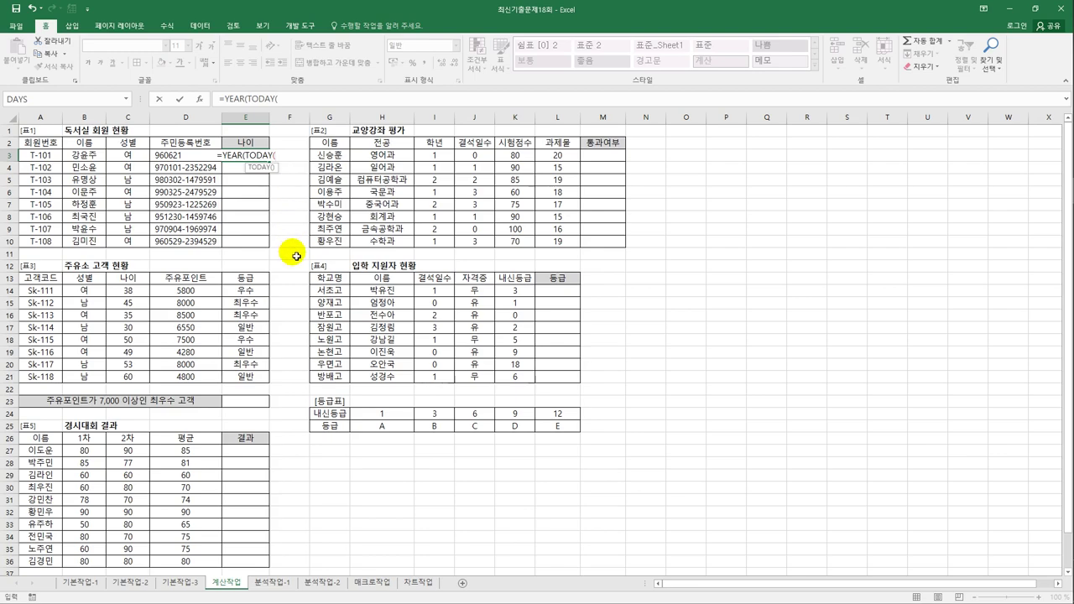
pyautogui.write(')')
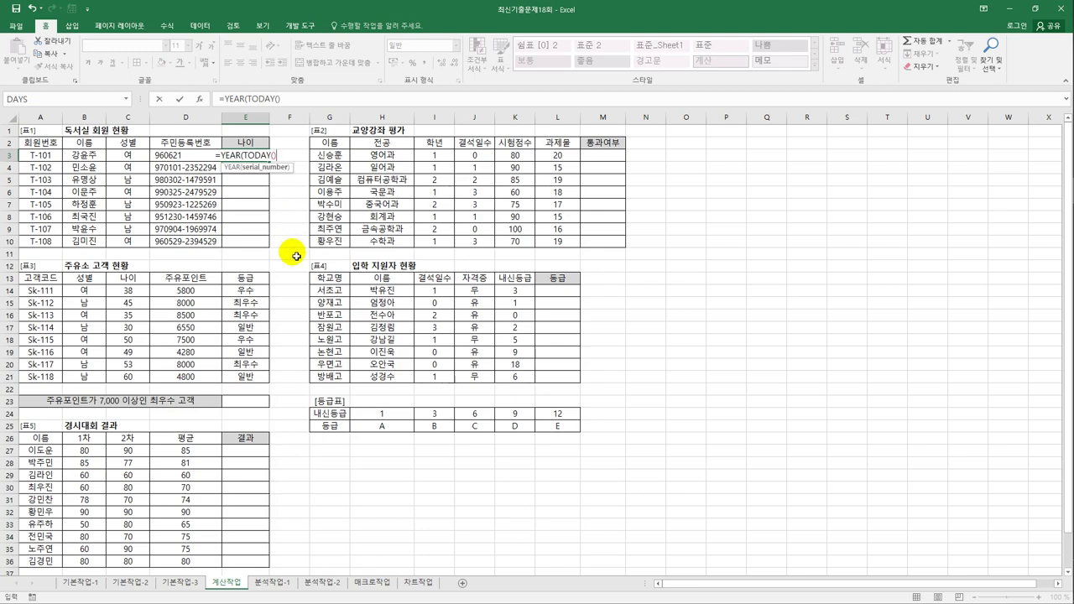
pyautogui.write(')')
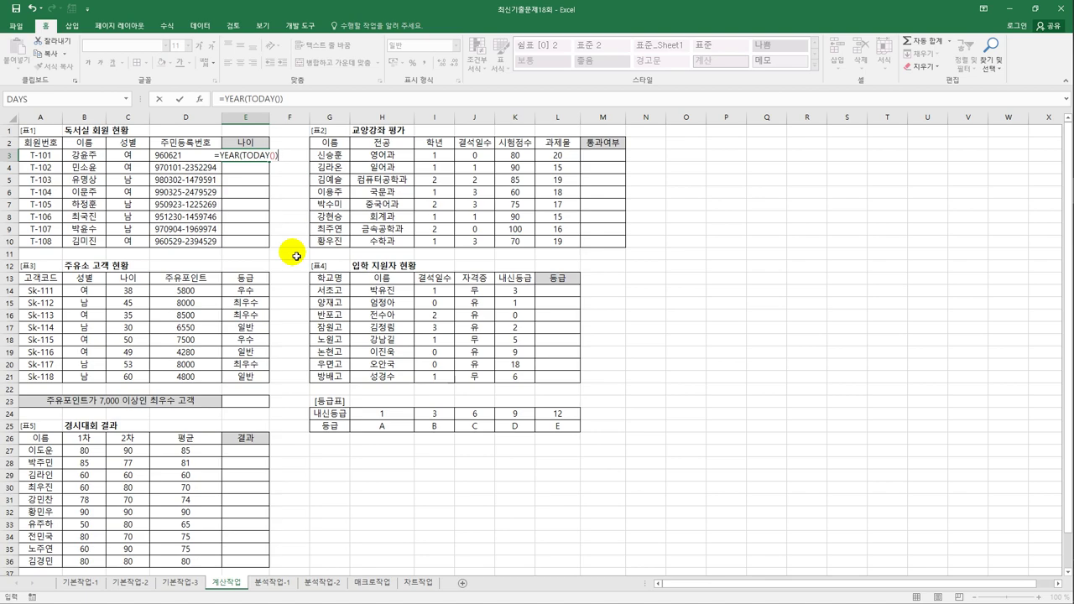
# Subtract the first two characters of the resident number from the year, using LEFT(D3,2)
pyautogui.write('-')
pyautogui.write('lef')
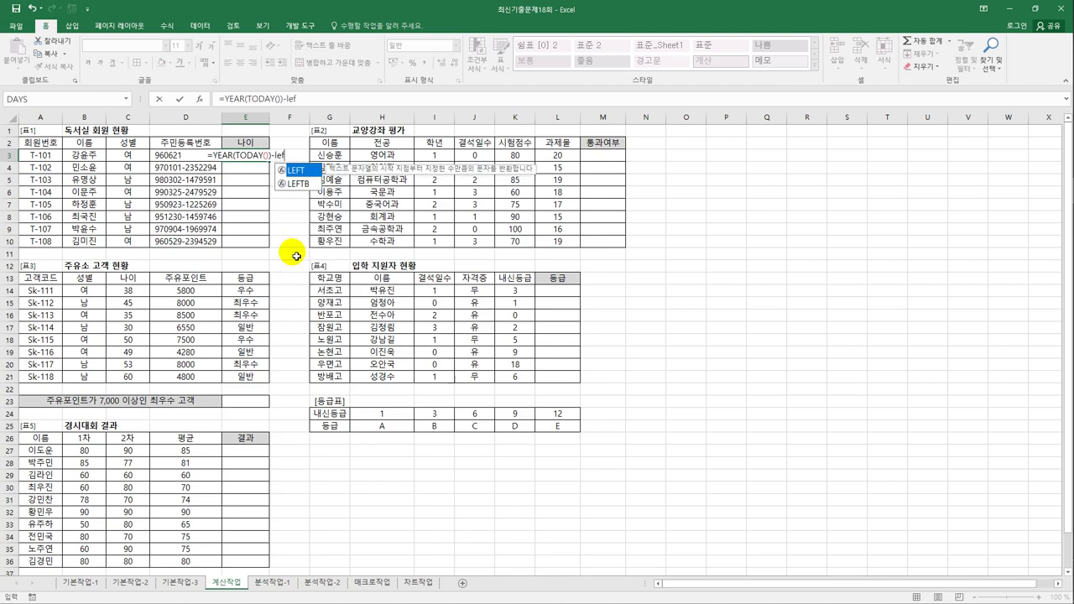
pyautogui.press('Tab')
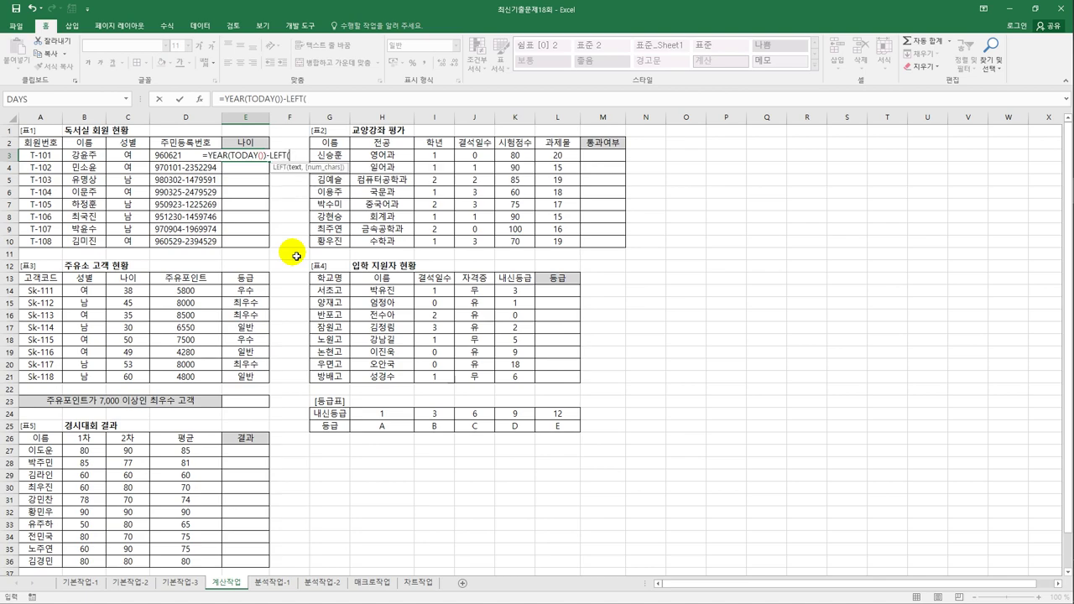
pyautogui.press('Left')
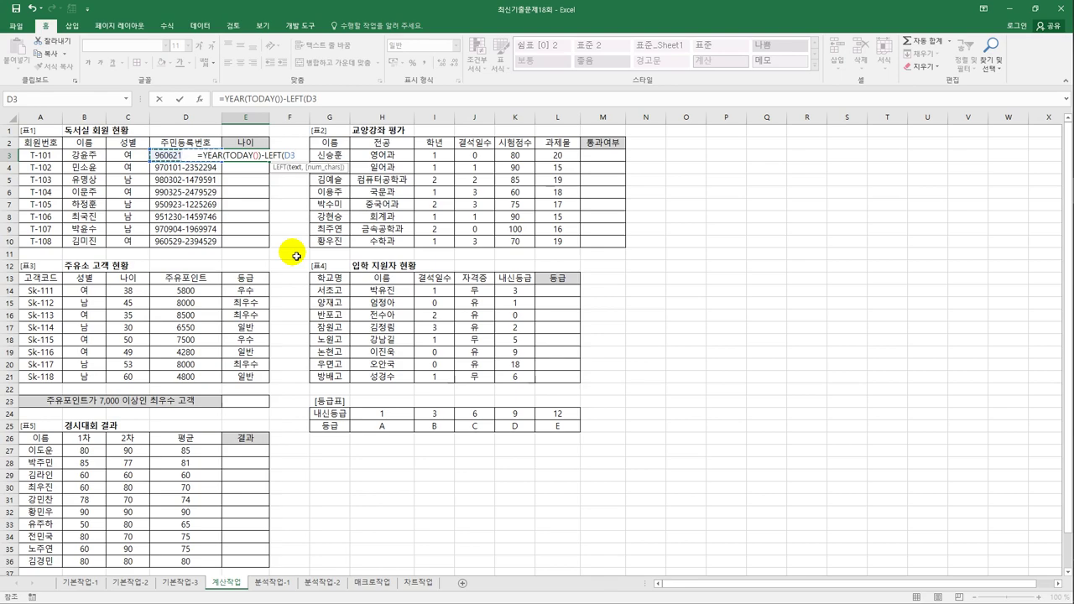
pyautogui.write(',2')
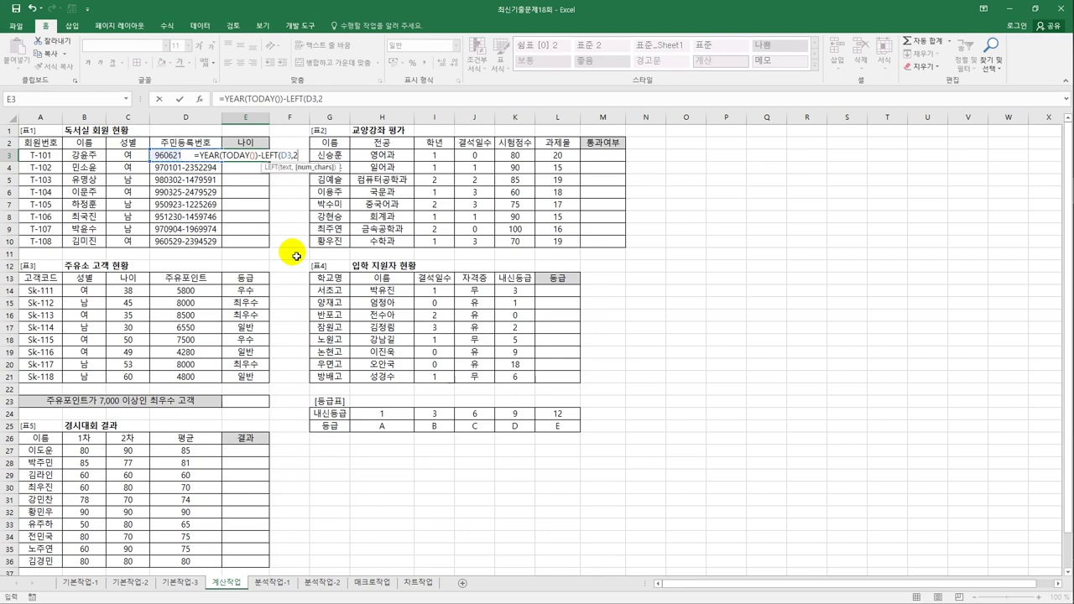
pyautogui.write(')')
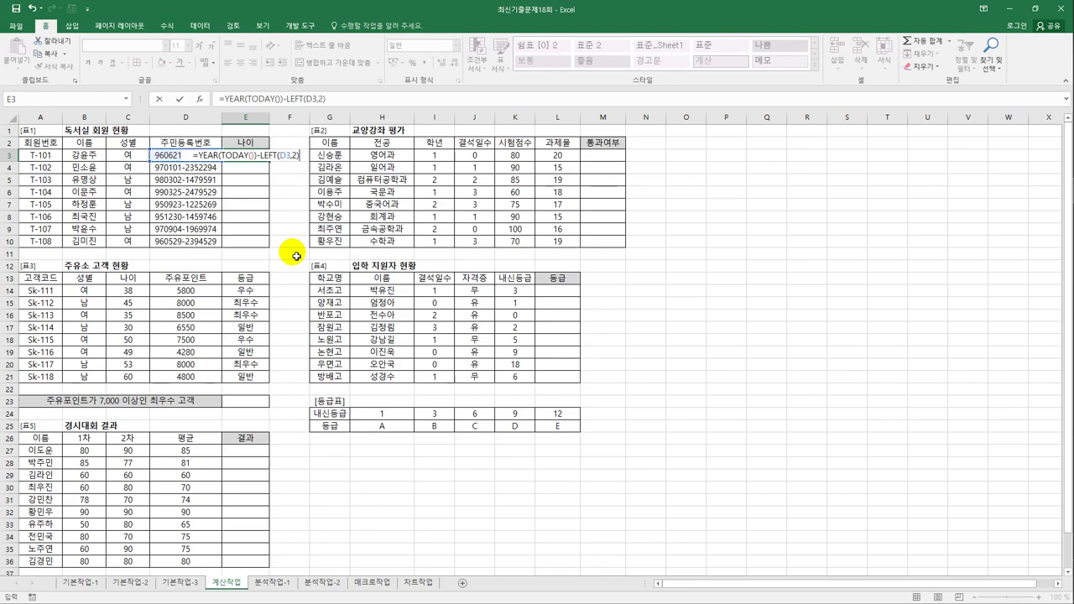
# Complete the age formula by subtracting 1900 and fill it down through E10
pyautogui.write('-1900')
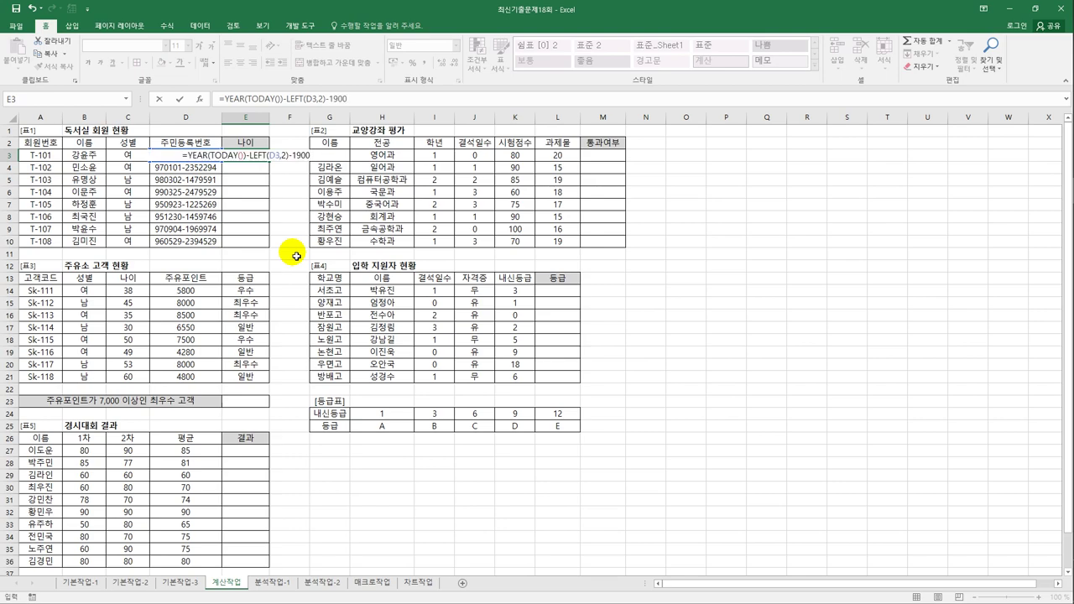
pyautogui.hotkey('ctrl', 'Return')
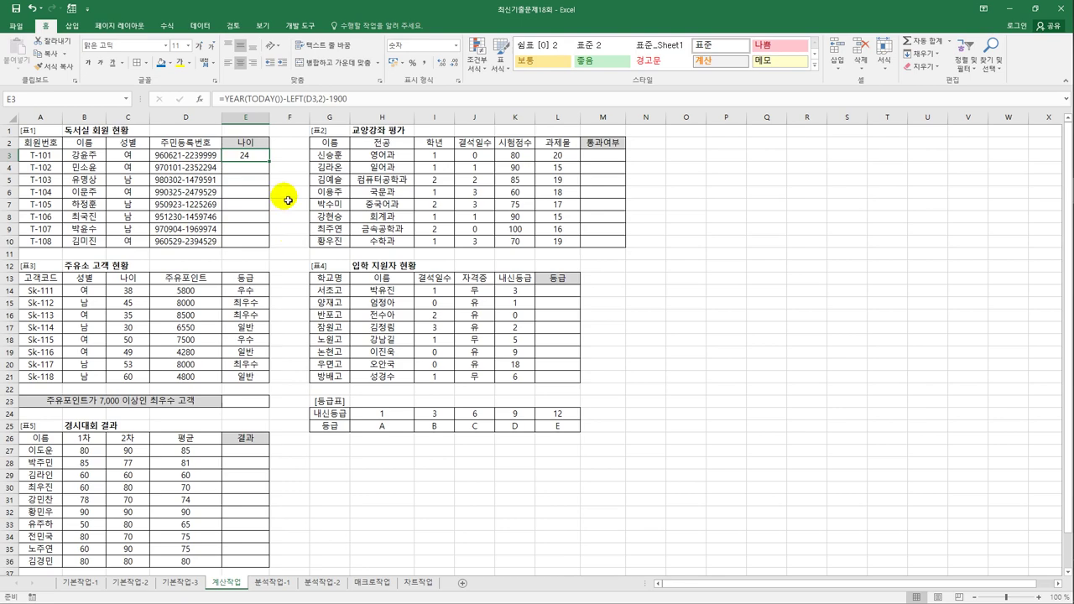
pyautogui.moveTo(269, 162); pyautogui.dragTo(273, 250)
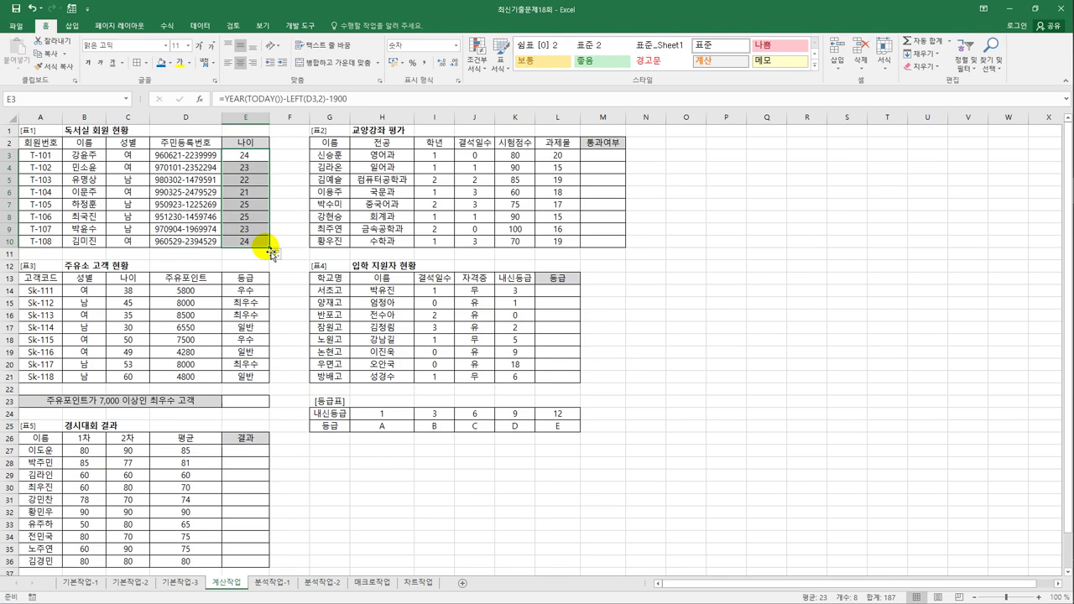
# Begin the 통과여부 formula in M3 with =if(AND( and the absence condition J3<=2 as the first AND argument
pyautogui.click(594, 160)
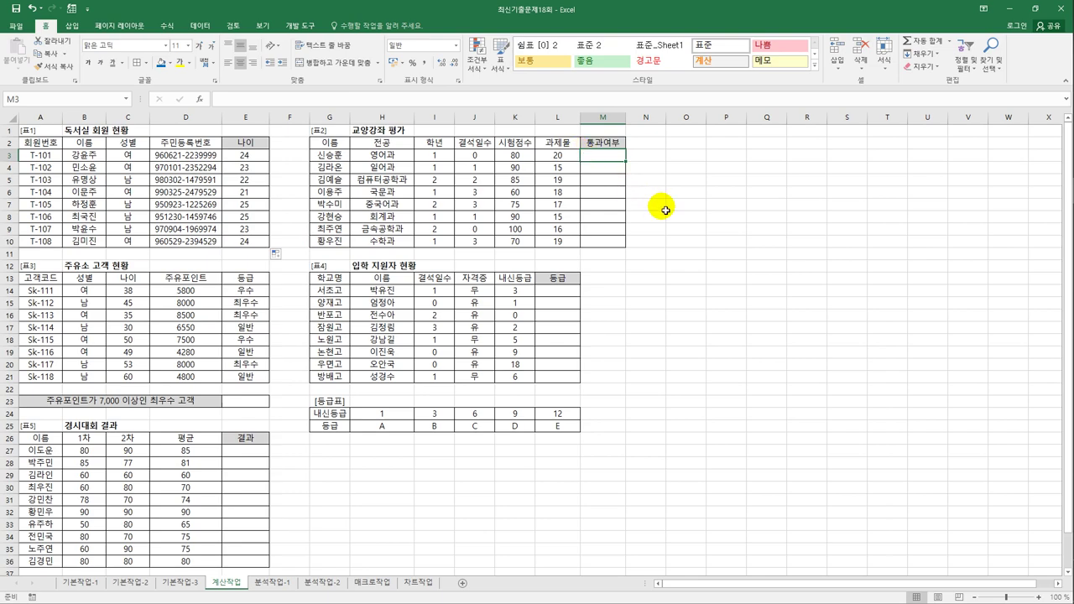
pyautogui.write('=')
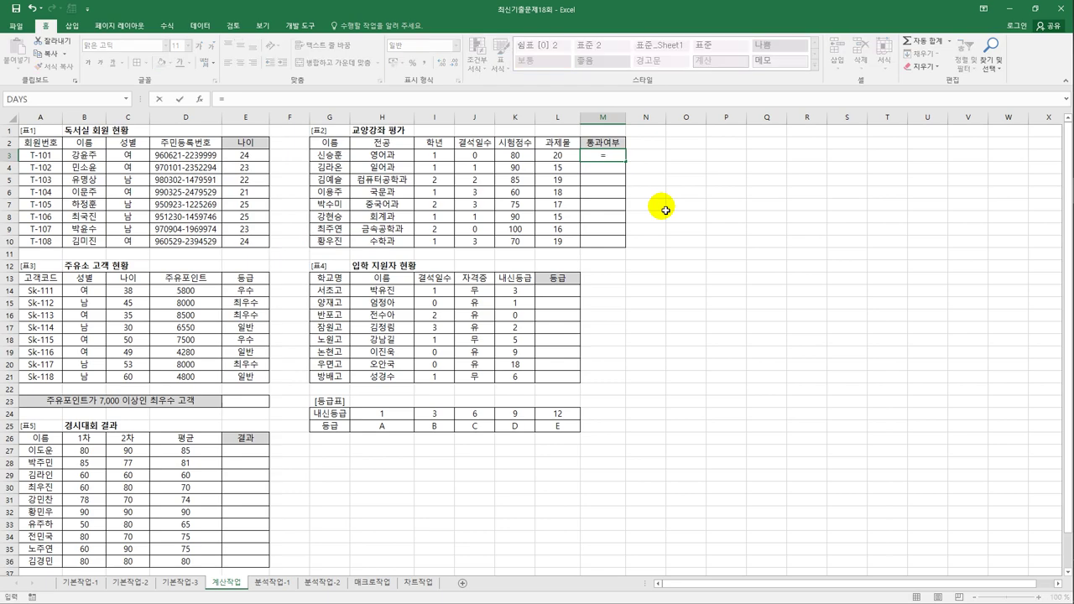
pyautogui.write('if')
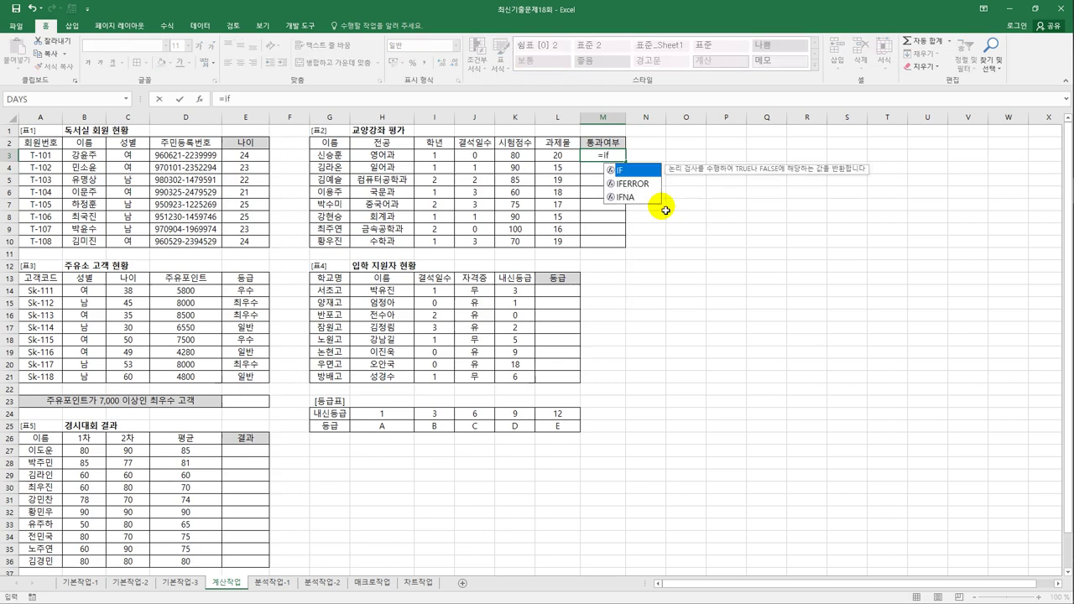
pyautogui.write('(')
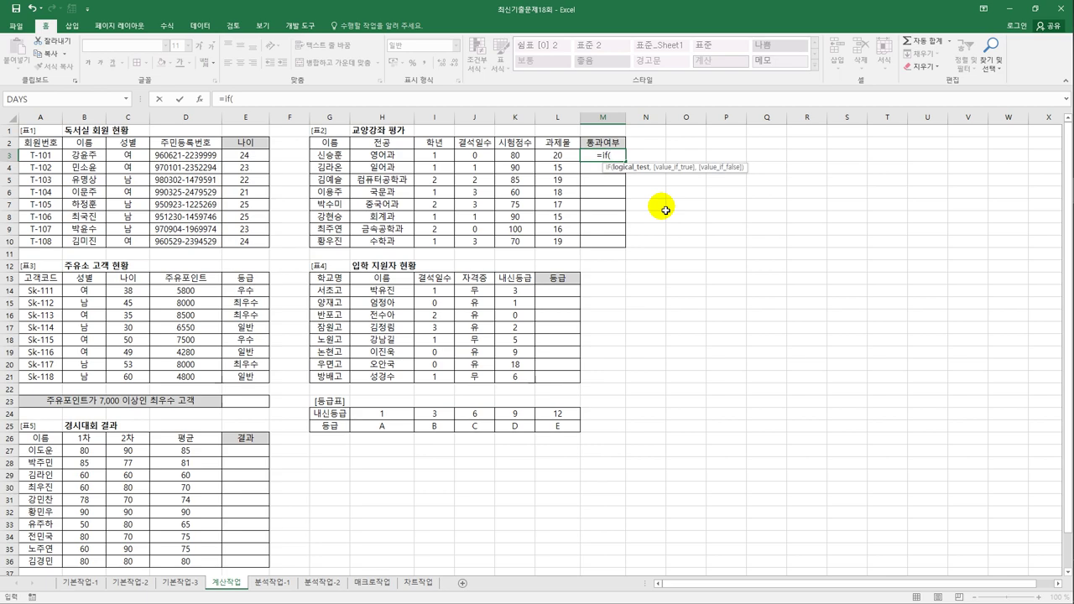
pyautogui.write('AND(')
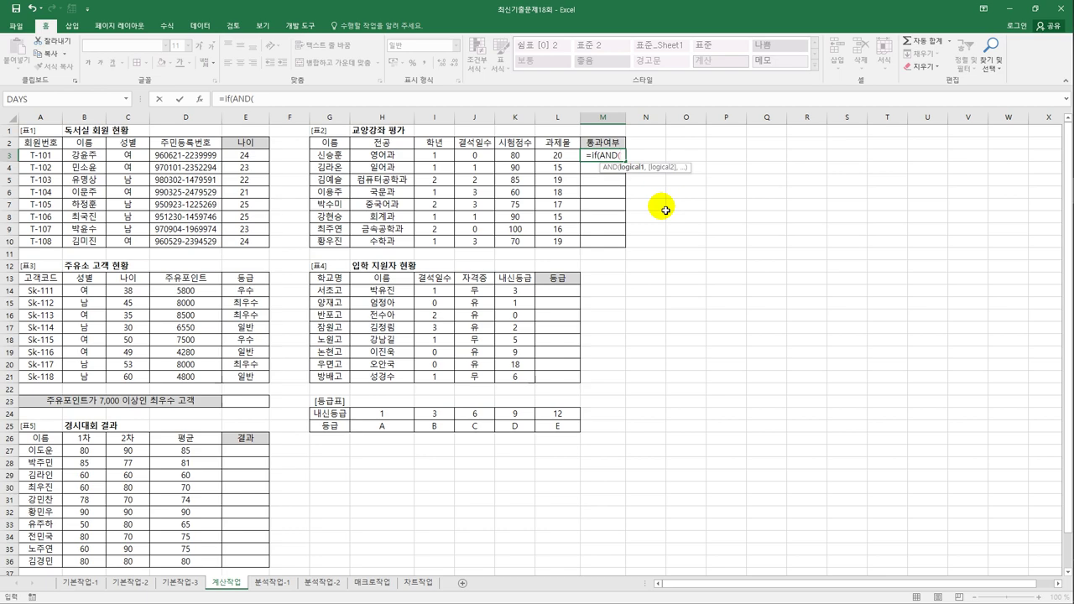
pyautogui.click(474, 155)
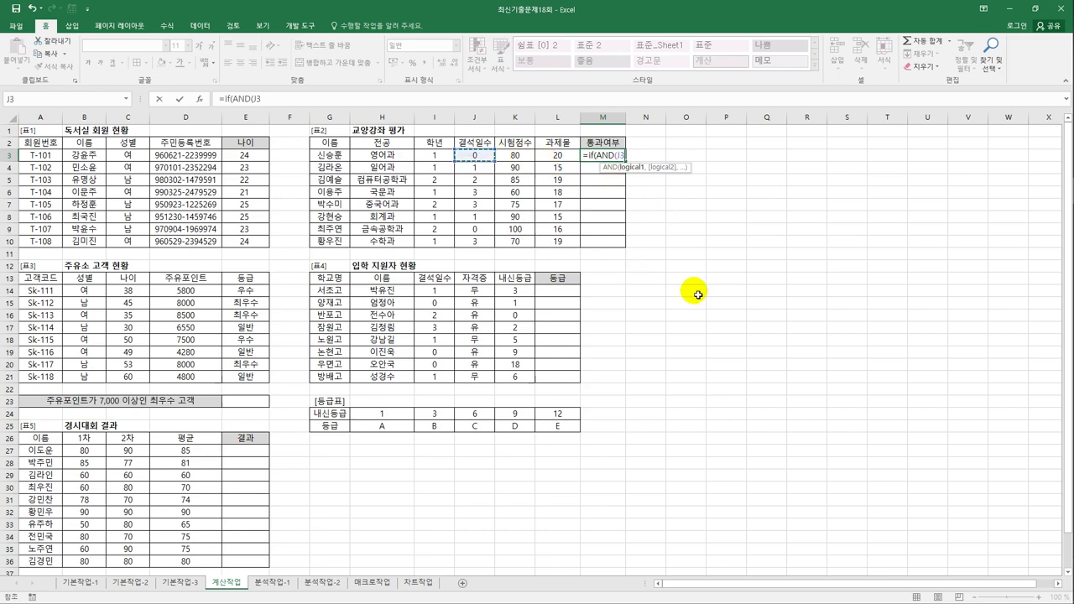
pyautogui.write('<=')
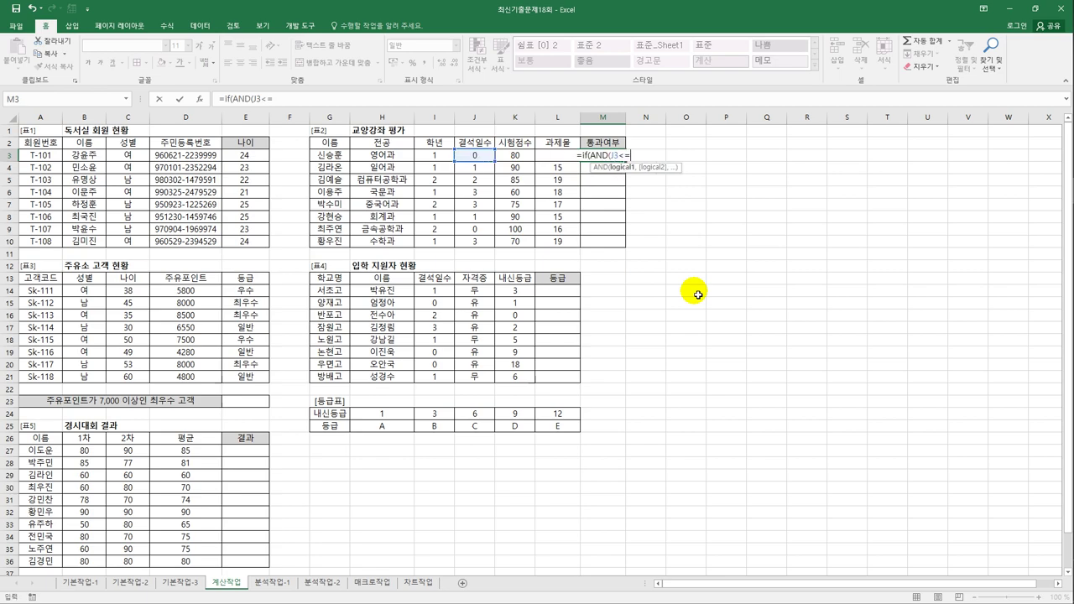
pyautogui.write('2,')
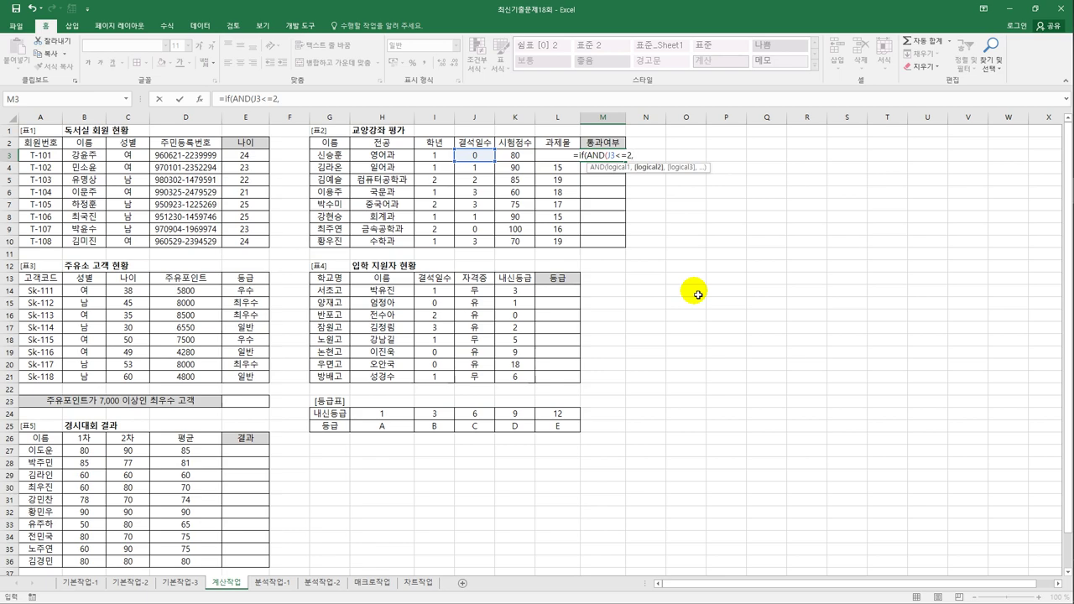
# Add OR(K3>=80,L3>=19) as the second AND argument to test the exam score and assignment score
pyautogui.write('or')
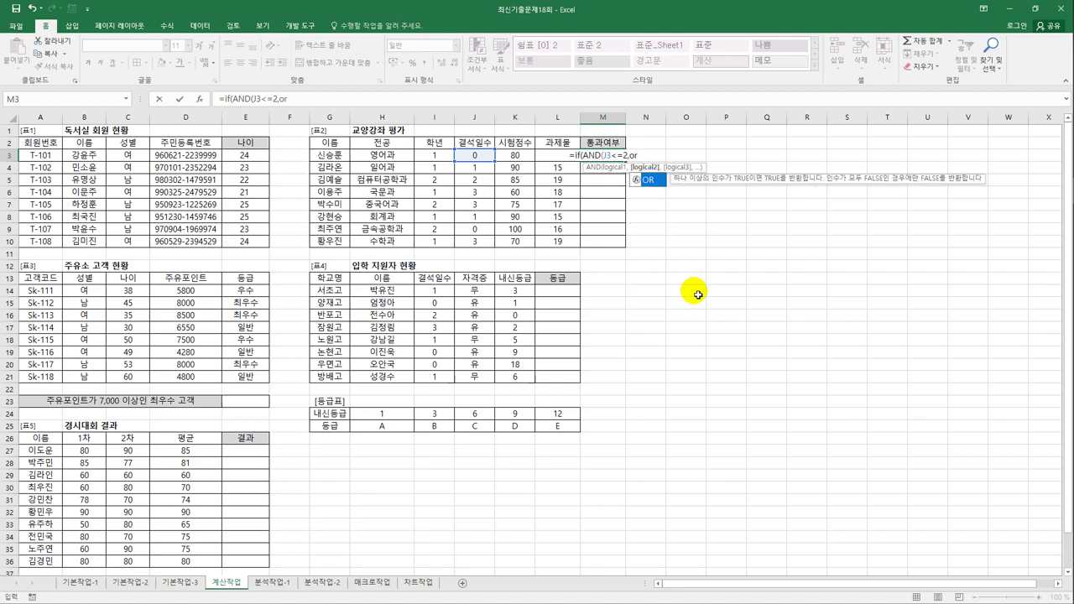
pyautogui.press('Tab')
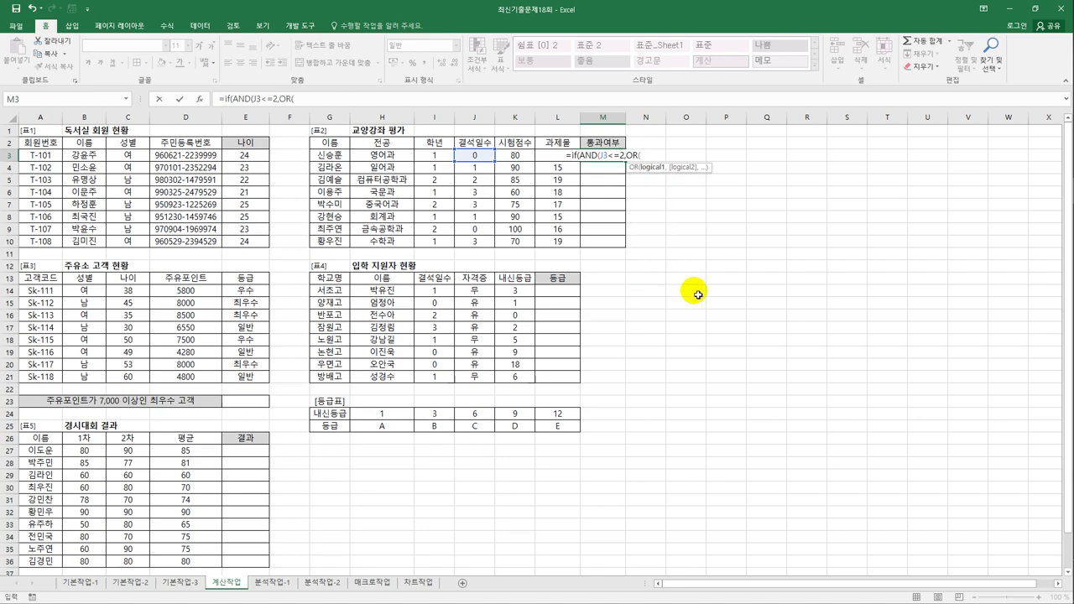
pyautogui.click(509, 155)
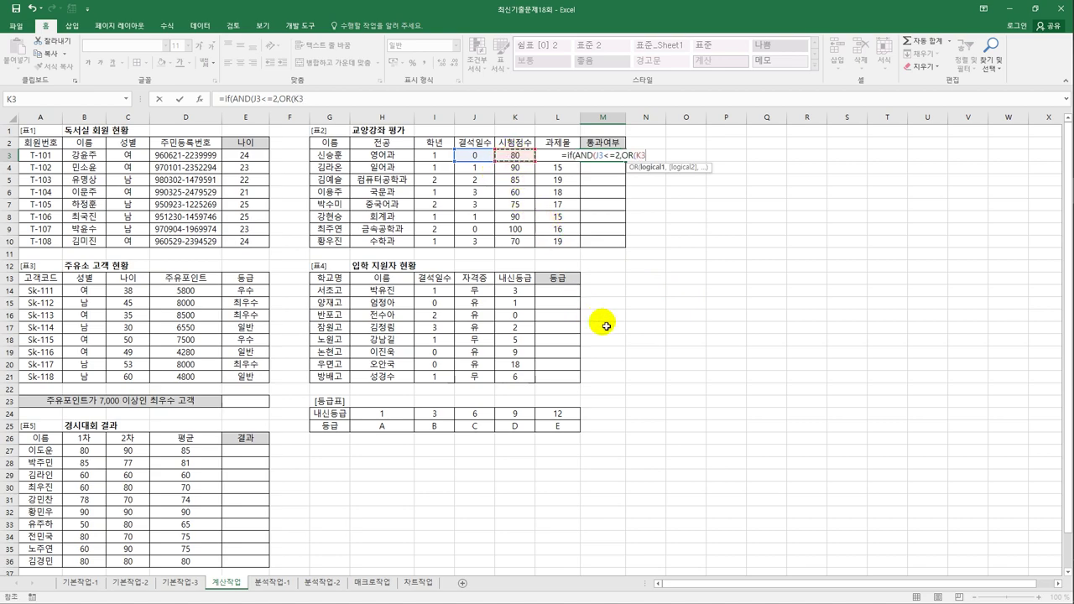
pyautogui.write('>=')
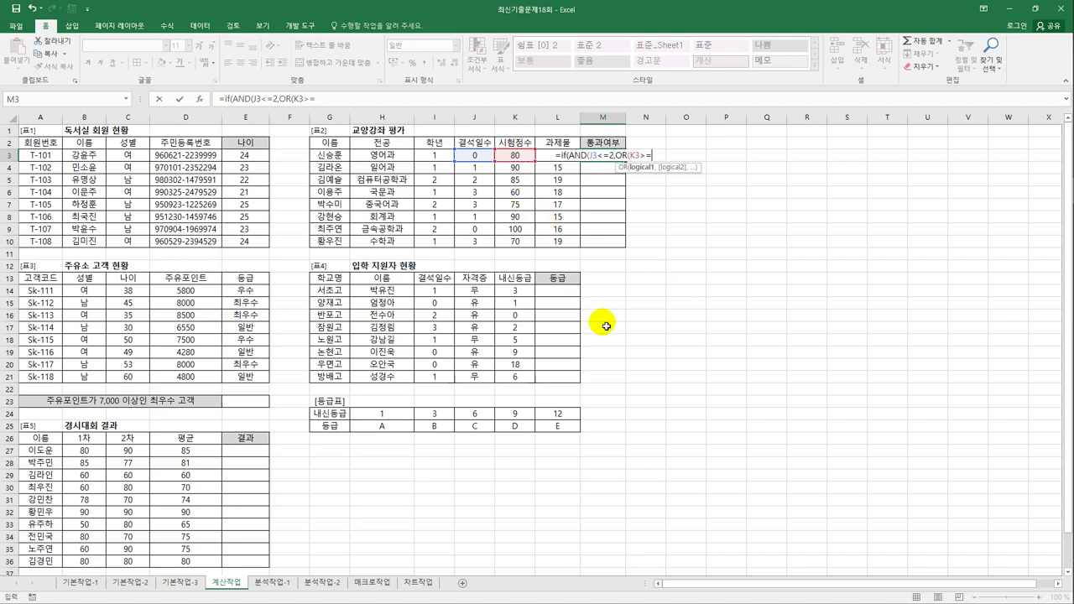
pyautogui.write('80,')
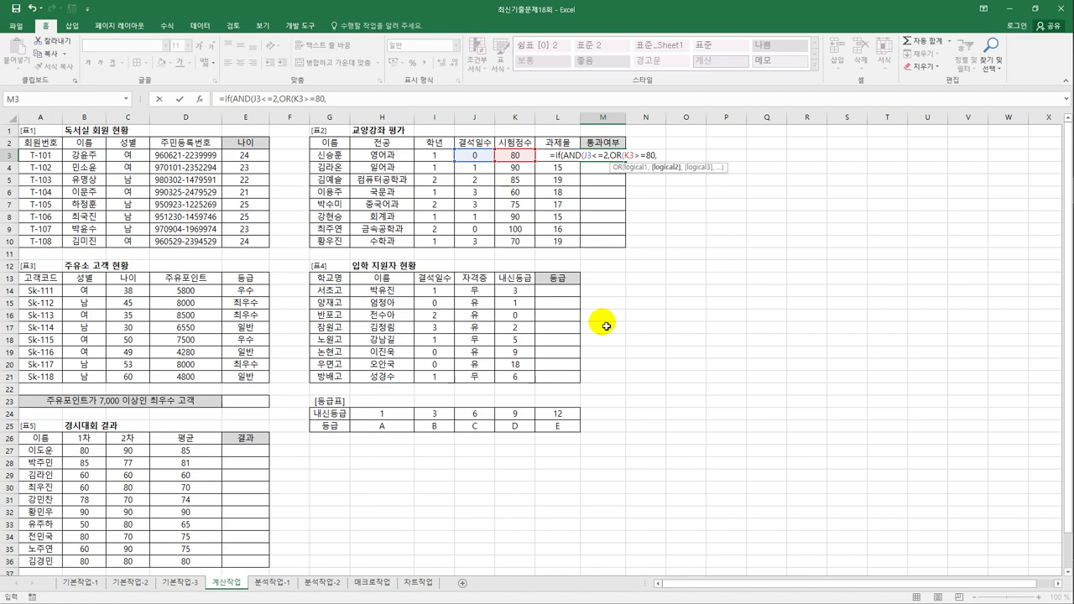
pyautogui.press('Left')
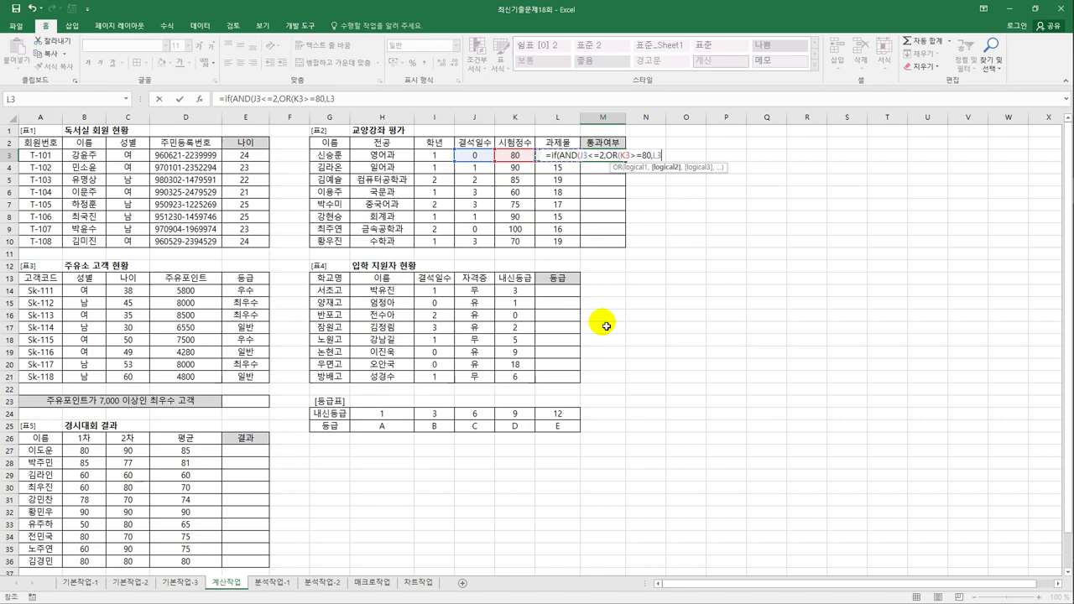
pyautogui.write('>=')
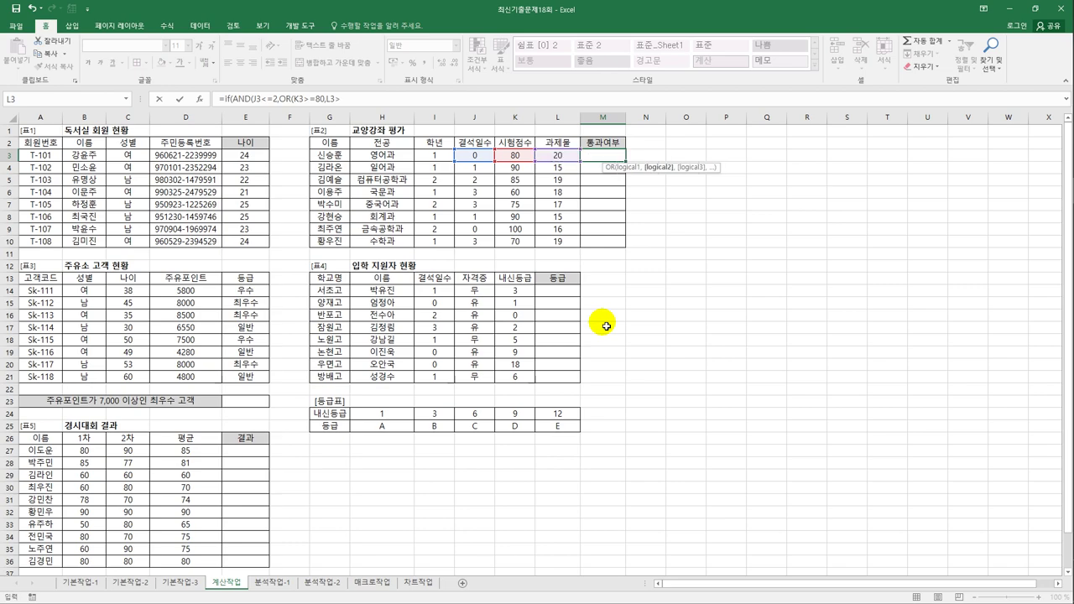
pyautogui.write('19')
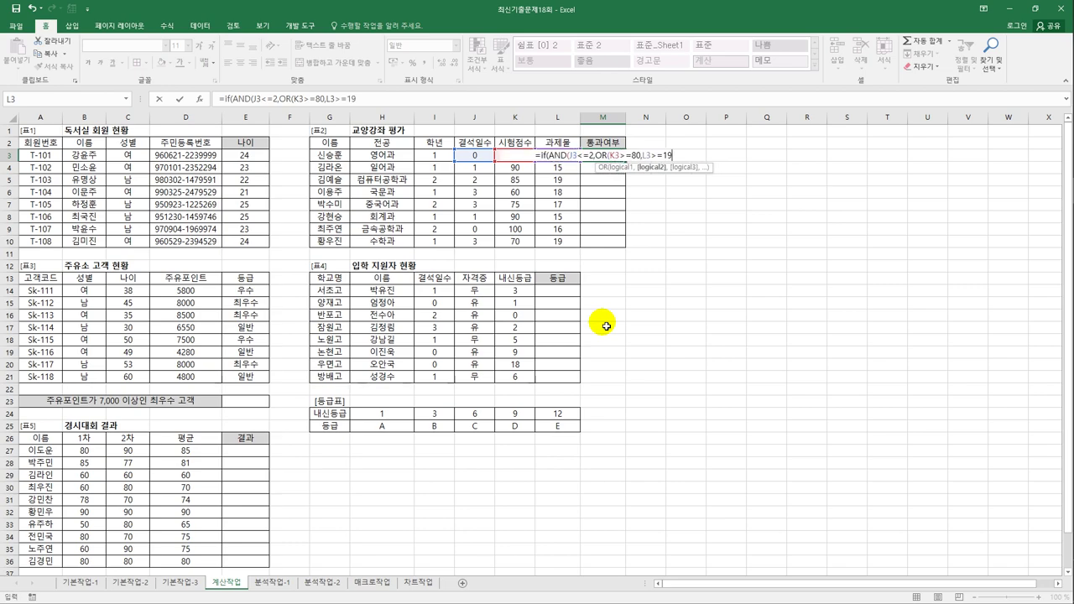
pyautogui.write(')')
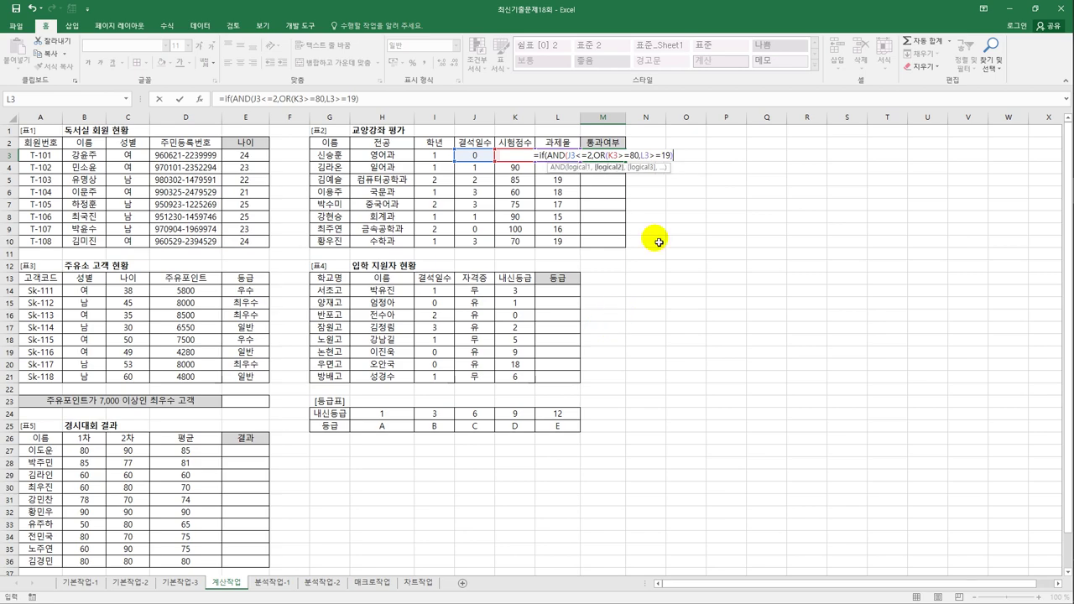
pyautogui.moveTo(638, 156); pyautogui.dragTo(677, 156)
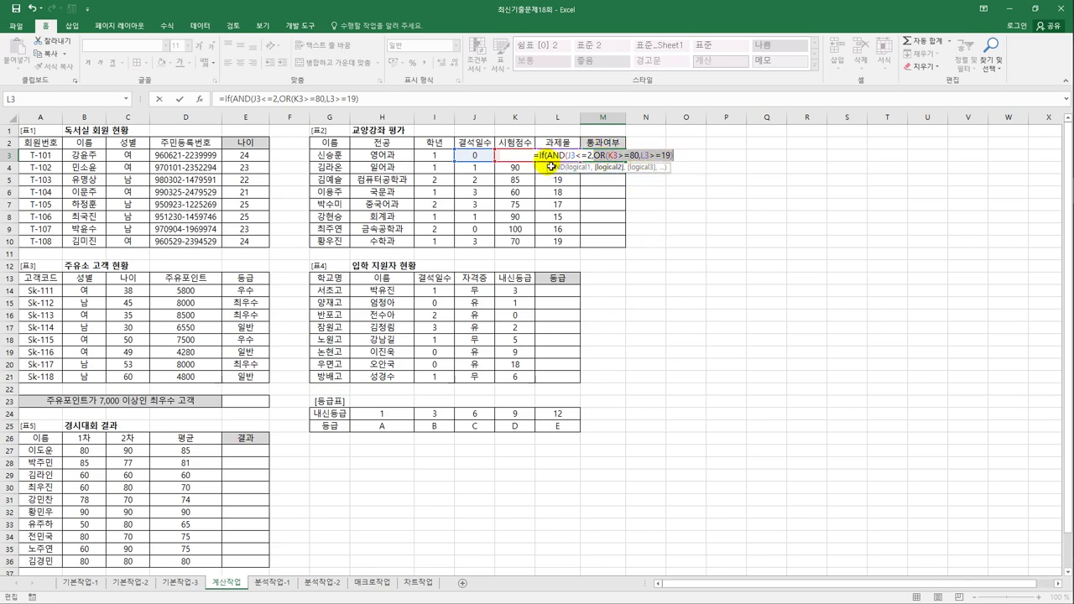
# Complete the 통과여부 formula in M3 with "통과" if the test is met and "재시험" otherwise, and fill it down through M10
pyautogui.click(687, 156)
pyautogui.write(')')
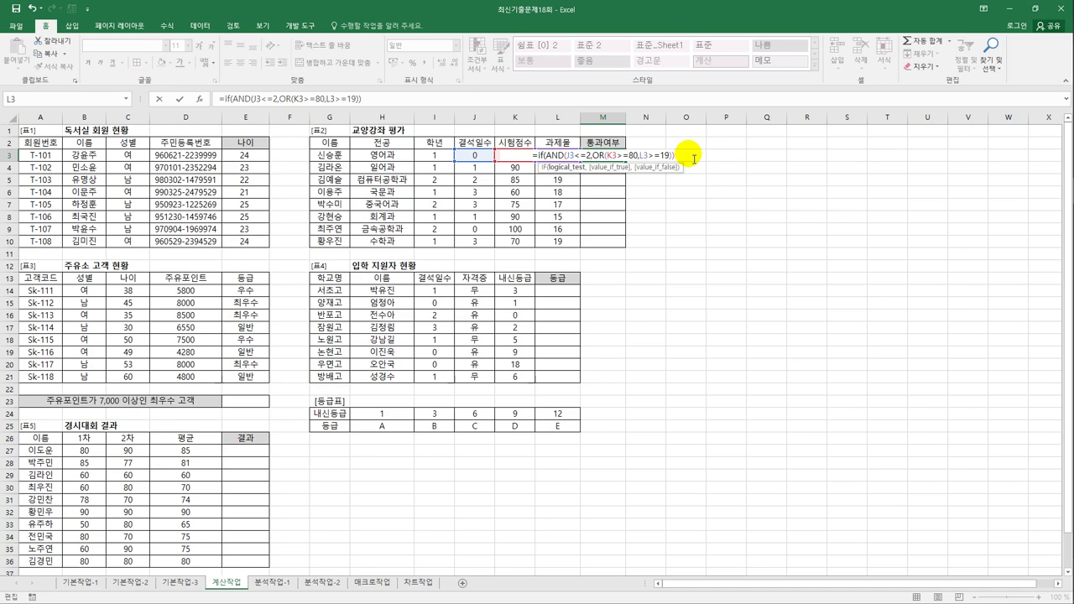
pyautogui.write(',"')
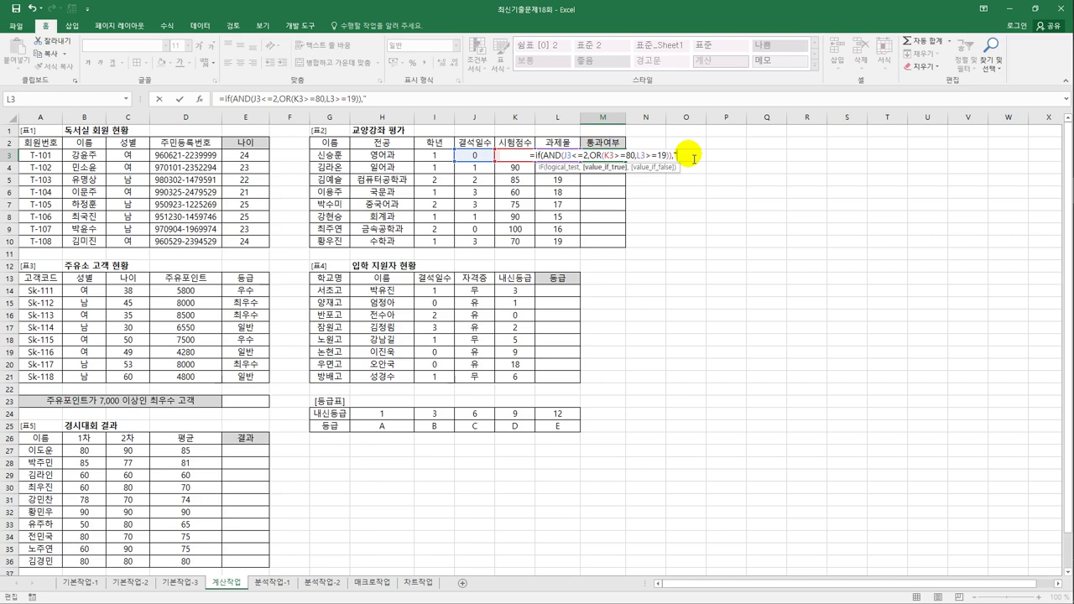
pyautogui.write('ㅌ')
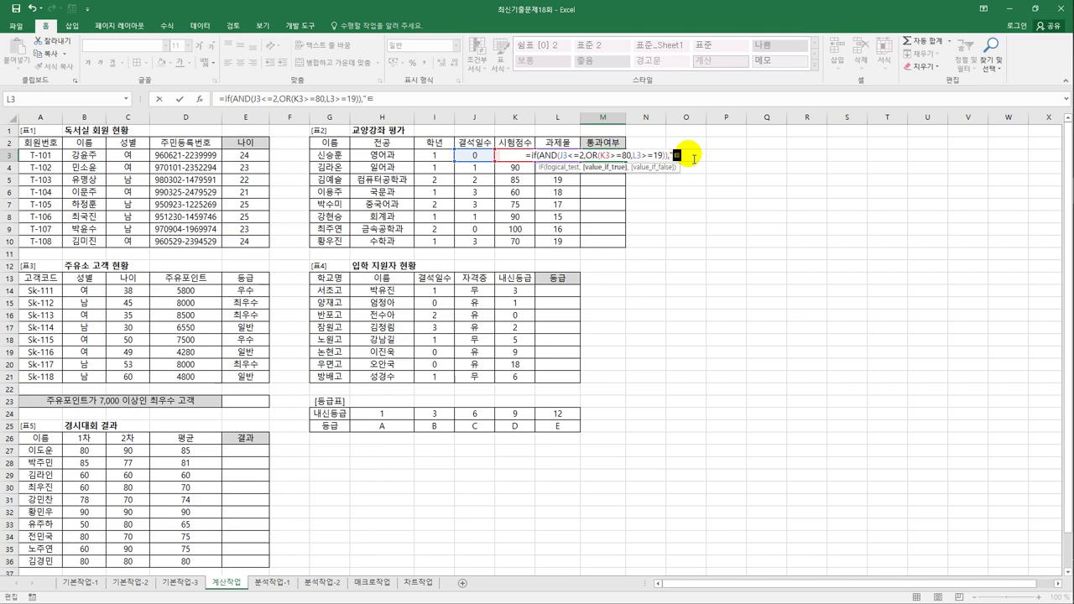
pyautogui.write('통과",')
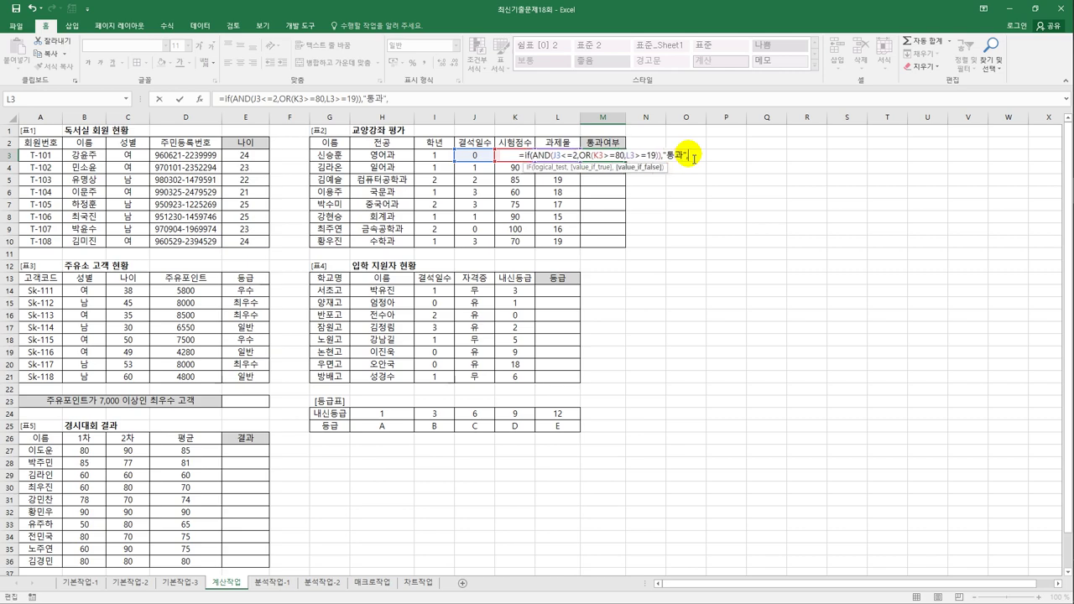
pyautogui.write('"재심험"')
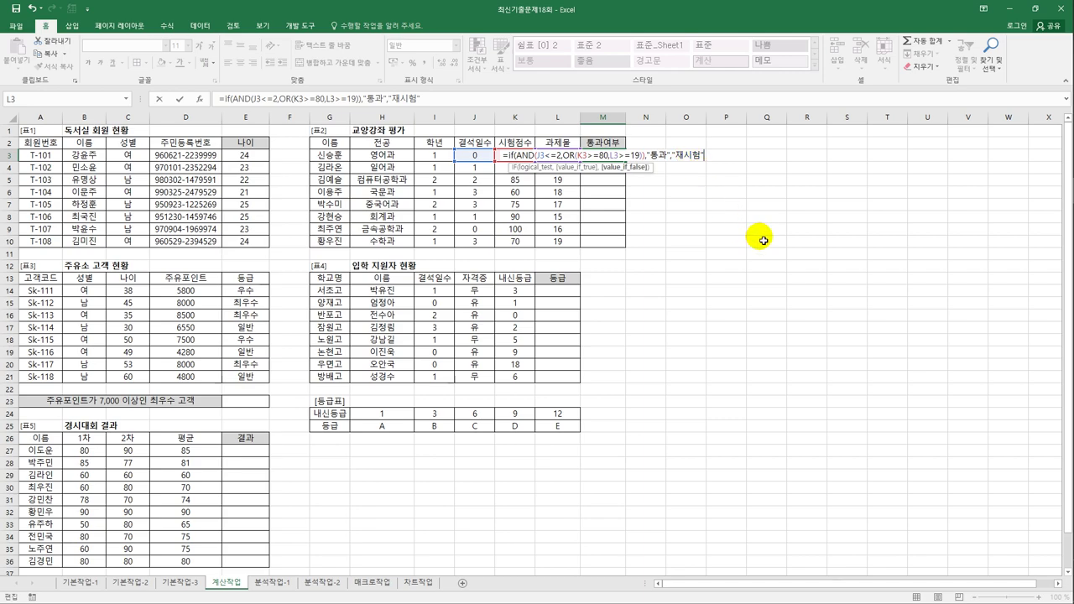
pyautogui.write(')')
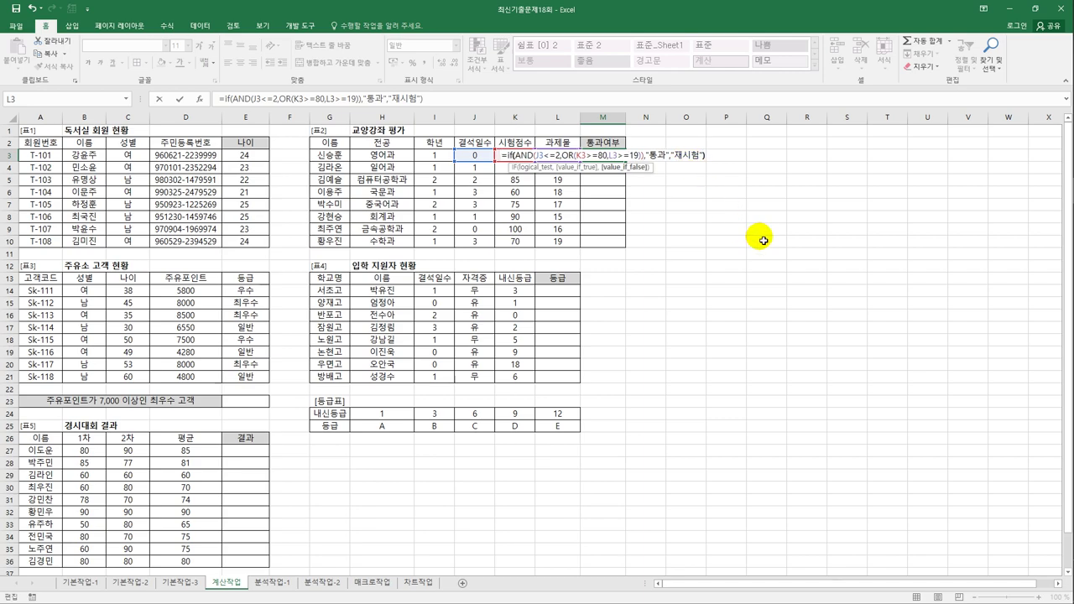
pyautogui.press('Return')
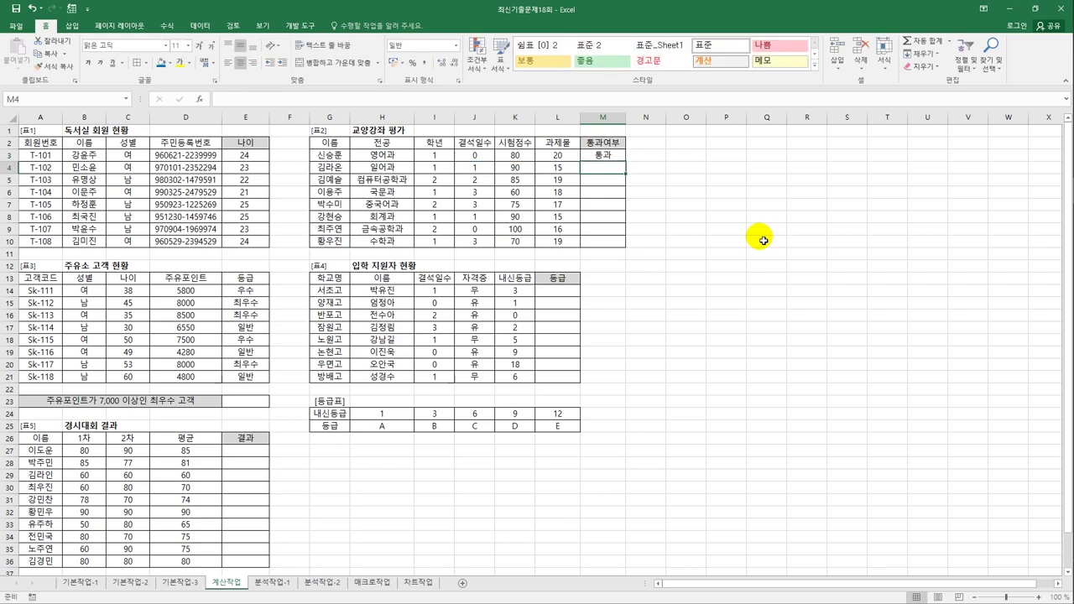
pyautogui.click(619, 156)
pyautogui.moveTo(628, 164); pyautogui.dragTo(629, 247)
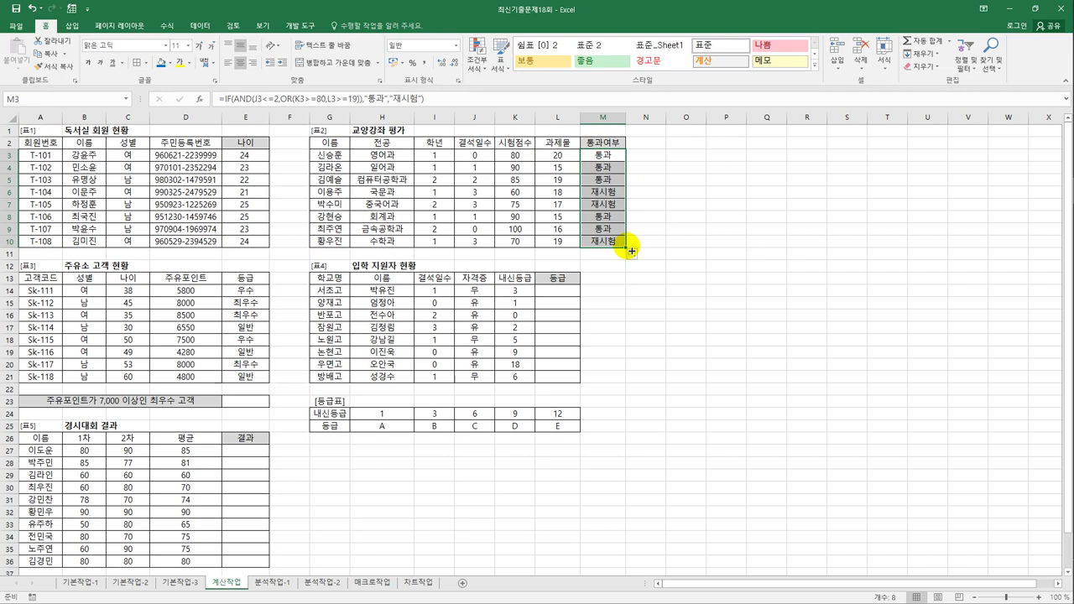
pyautogui.click(252, 403)
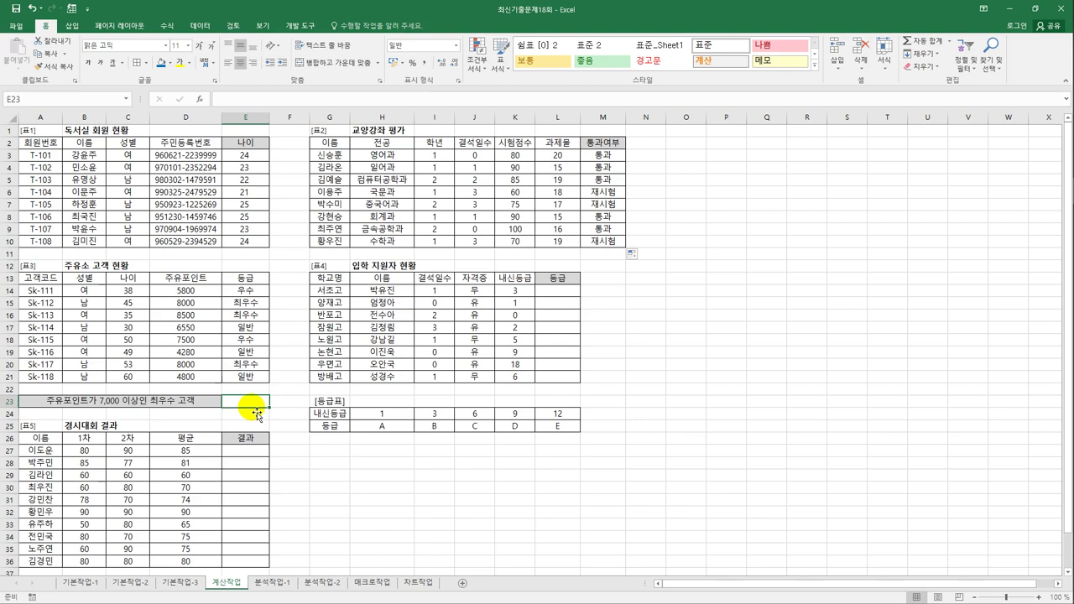
pyautogui.click(203, 293)
pyautogui.moveTo(205, 297); pyautogui.dragTo(207, 294)
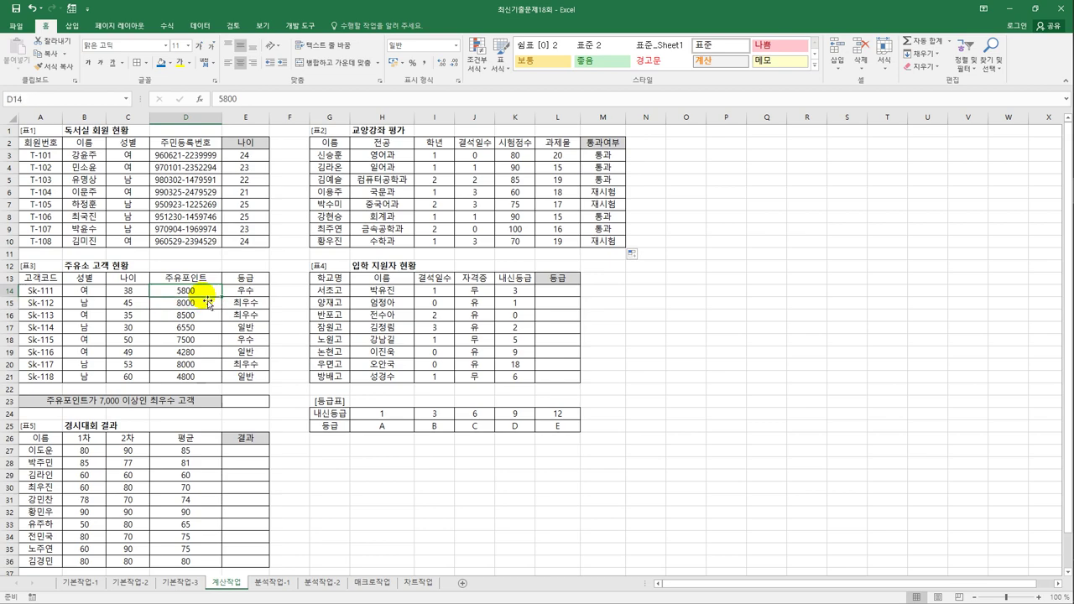
pyautogui.click(254, 296)
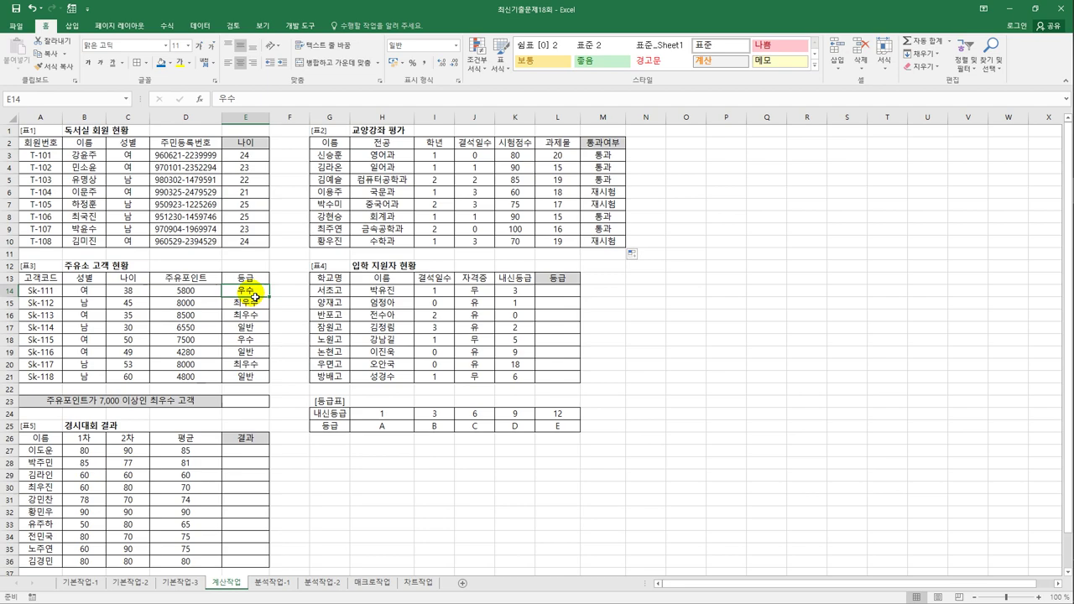
# Begin a COUNTIFS formula in E23 for the top-grade customers with at least 7,000 fuel points
pyautogui.click(257, 403)
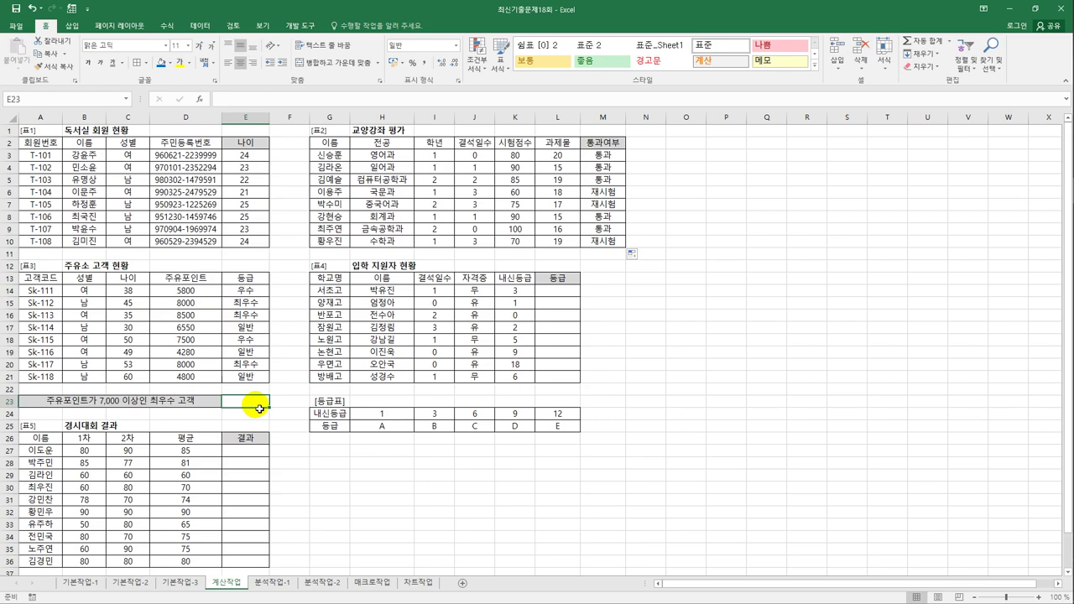
pyautogui.write('=ㅊ')
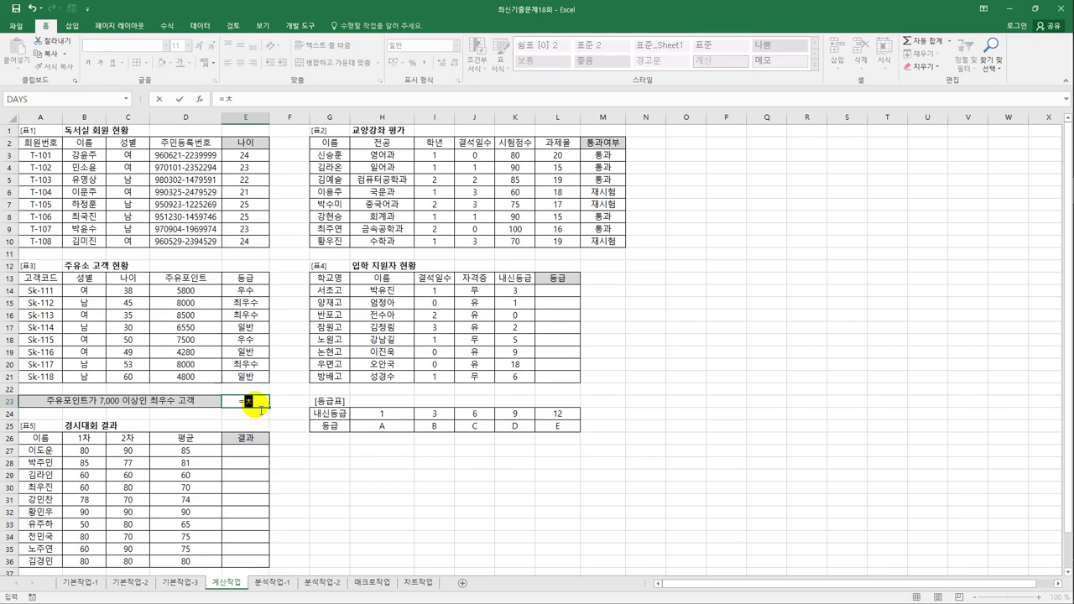
pyautogui.press('BackSpace')
pyautogui.press('Hangul')
pyautogui.write('c')
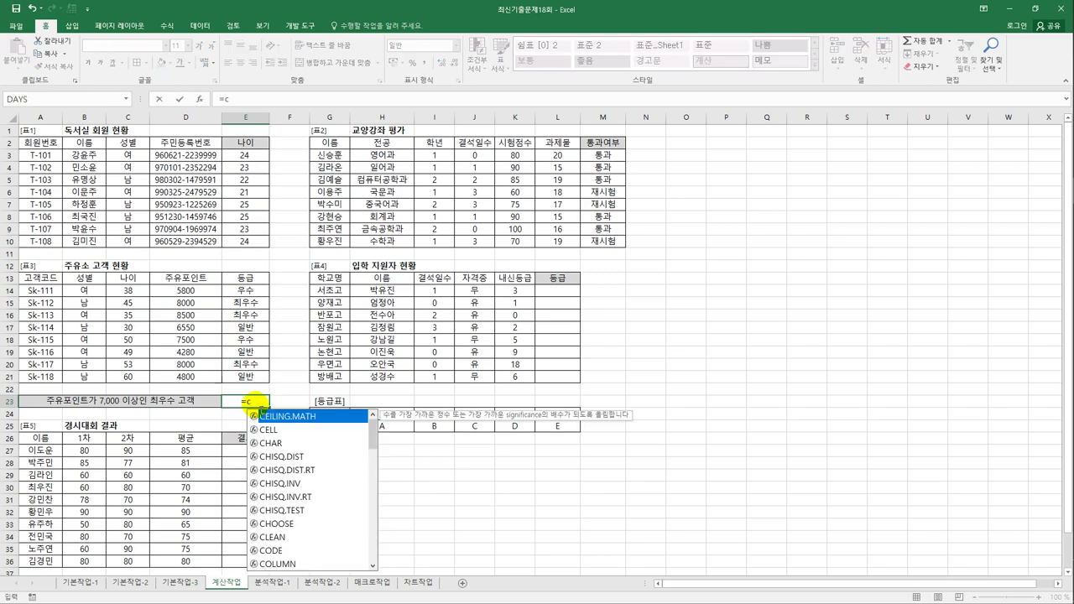
pyautogui.write('o')
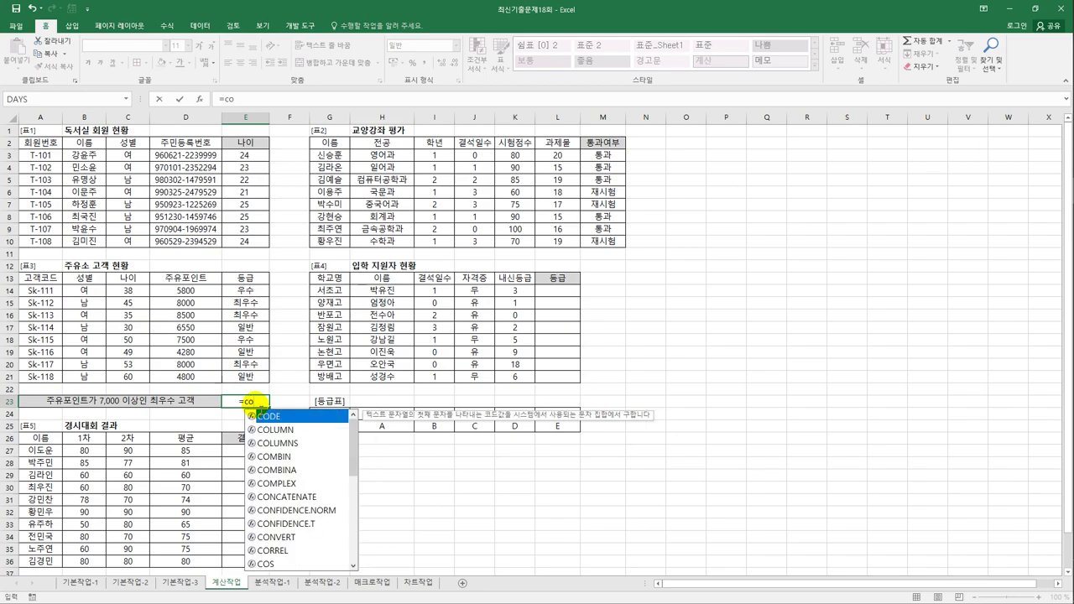
pyautogui.write('u')
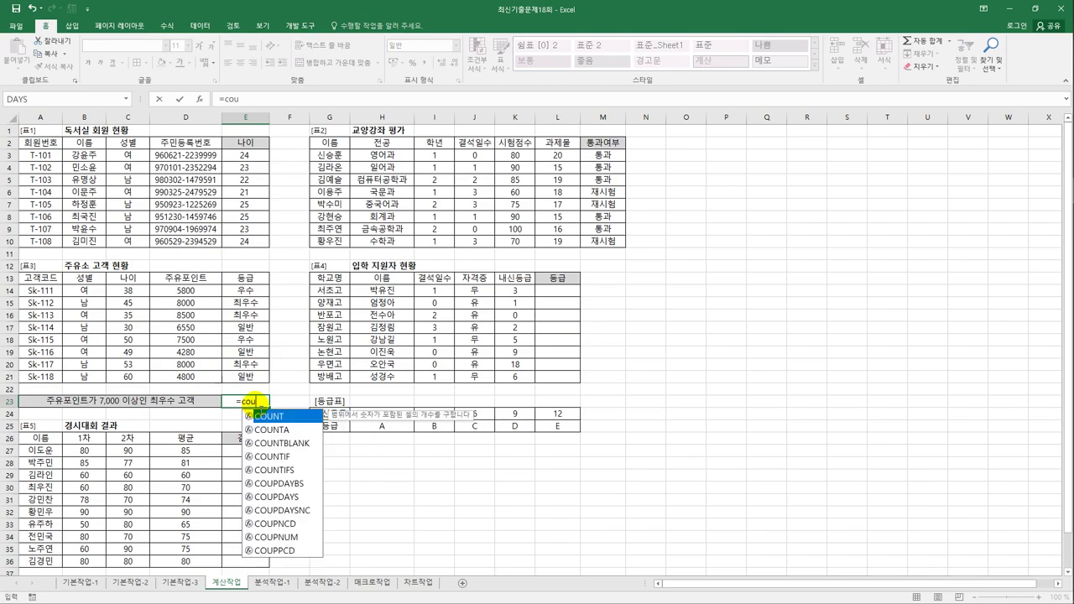
pyautogui.click(283, 472)
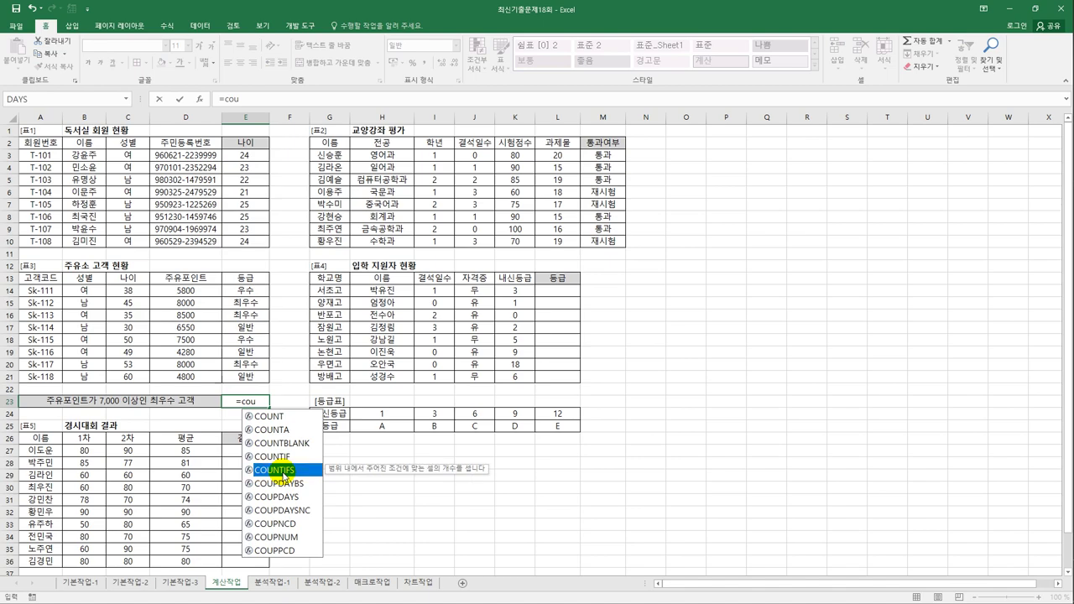
pyautogui.doubleClick(283, 472)
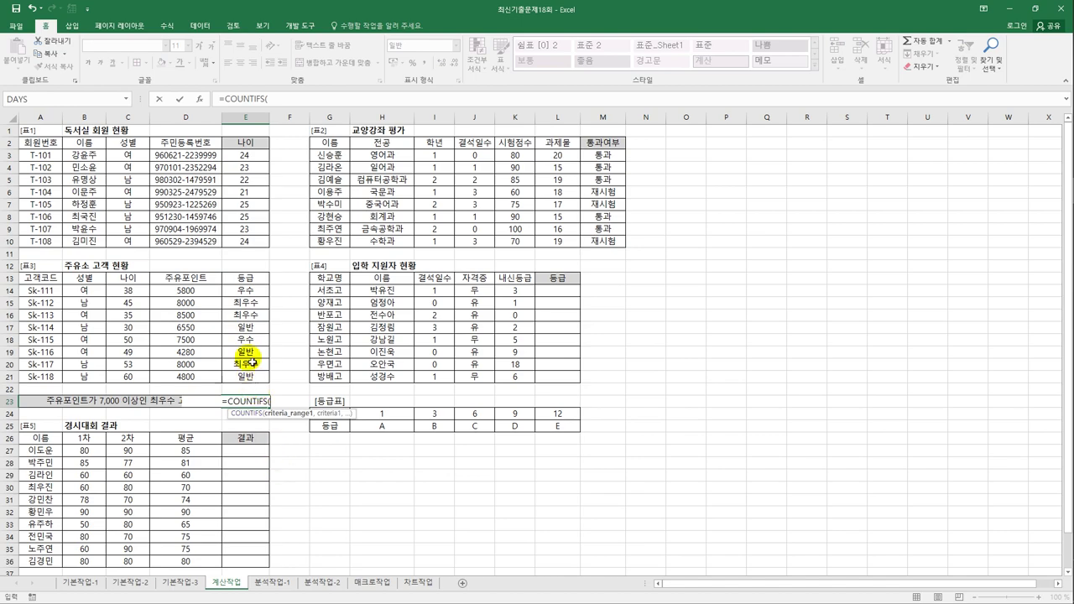
# Add the 주유포인트 range D14:D21 with the criterion ">=7000" as the first COUNTIFS condition
pyautogui.click(205, 297)
pyautogui.moveTo(205, 296); pyautogui.dragTo(206, 377)
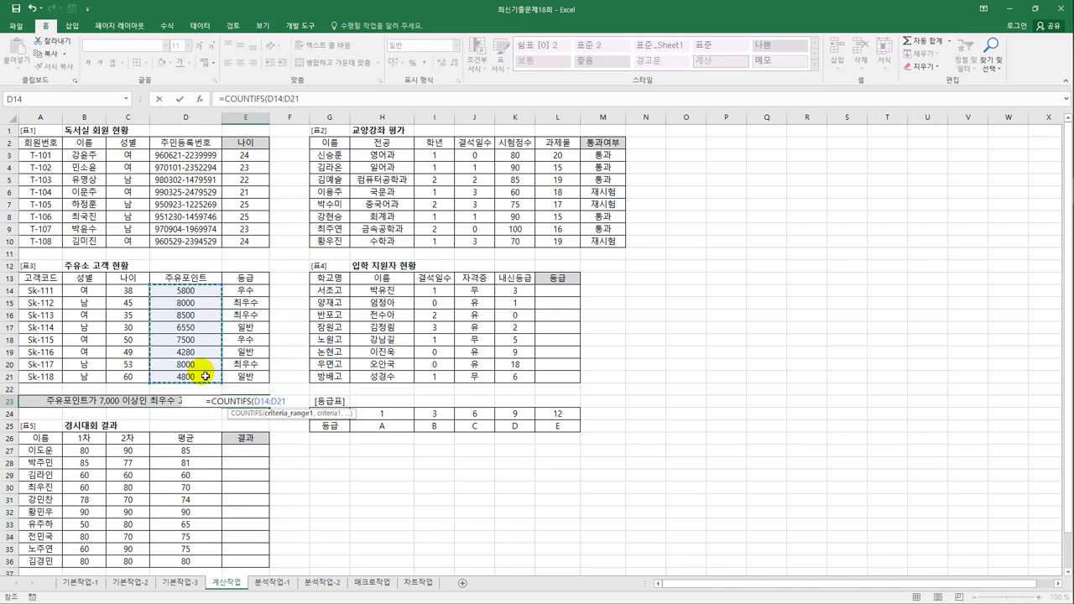
pyautogui.write(',">=')
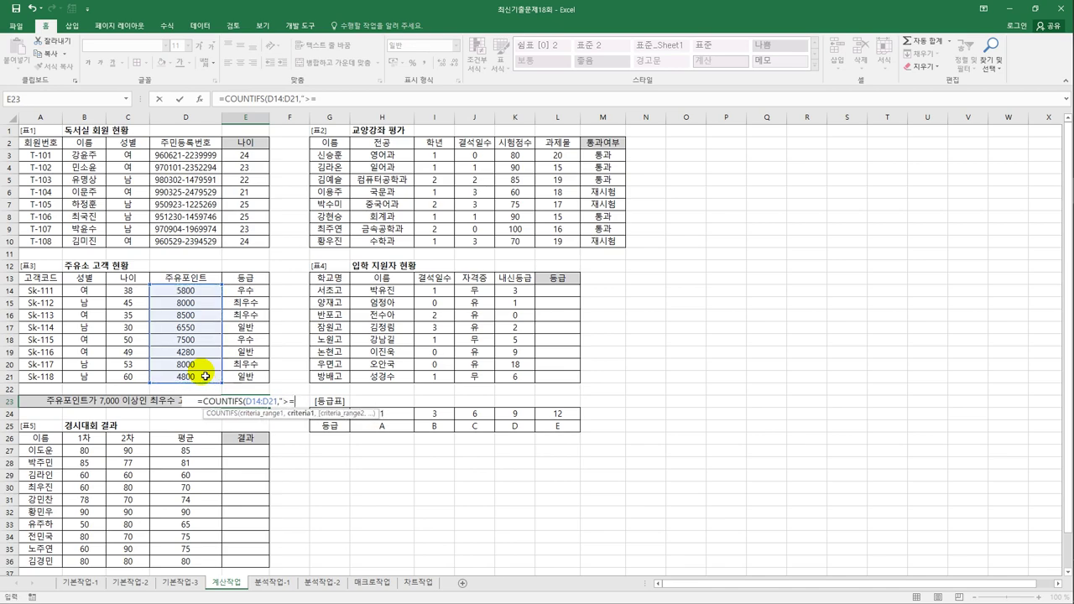
pyautogui.write('7000",')
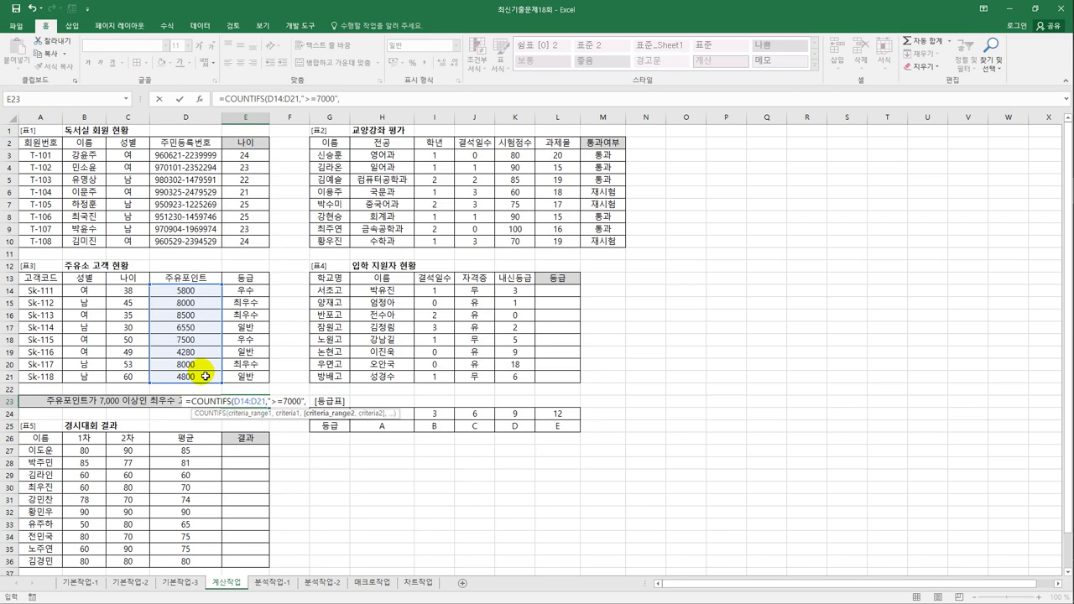
# Add the 등급 range E14:E21 with the criterion "최우수" as the second condition and close the COUNTIFS function
pyautogui.moveTo(252, 291); pyautogui.dragTo(262, 380)
pyautogui.write(',')
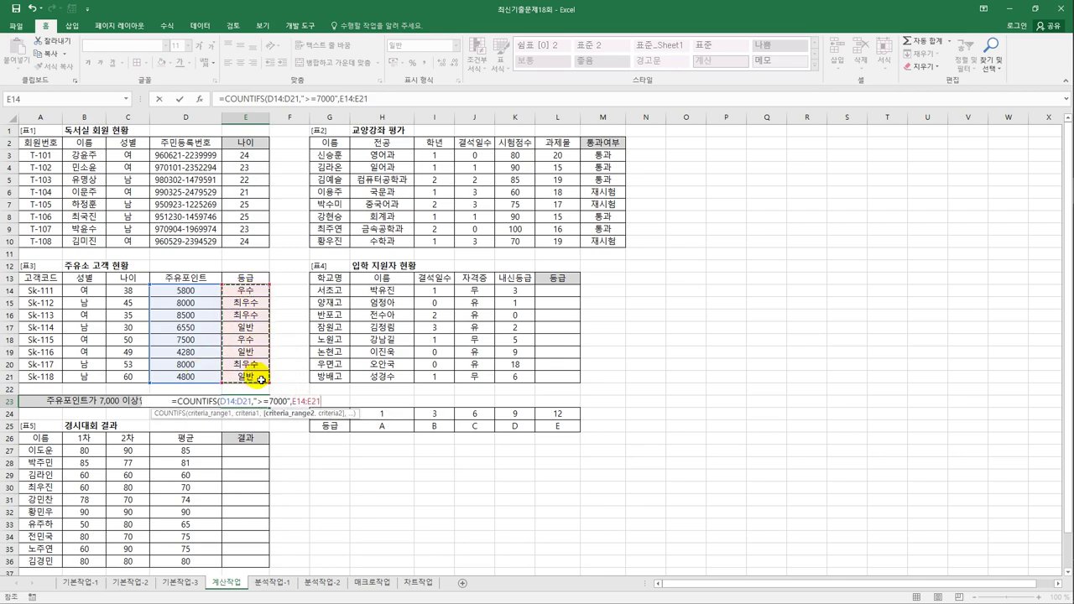
pyautogui.write('"c')
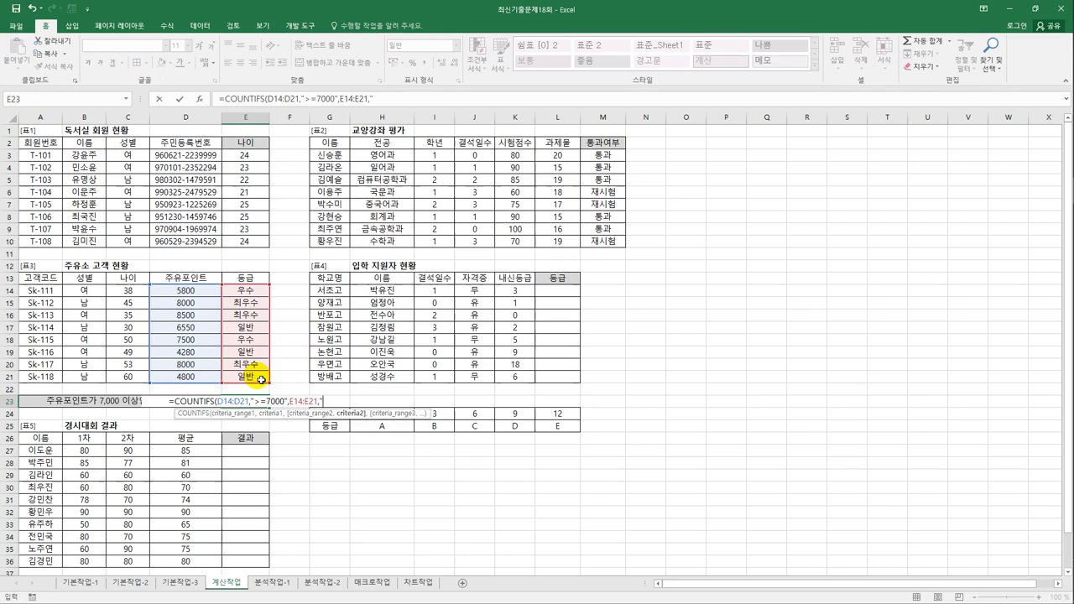
pyautogui.press('BackSpace')
pyautogui.write('최우수")')
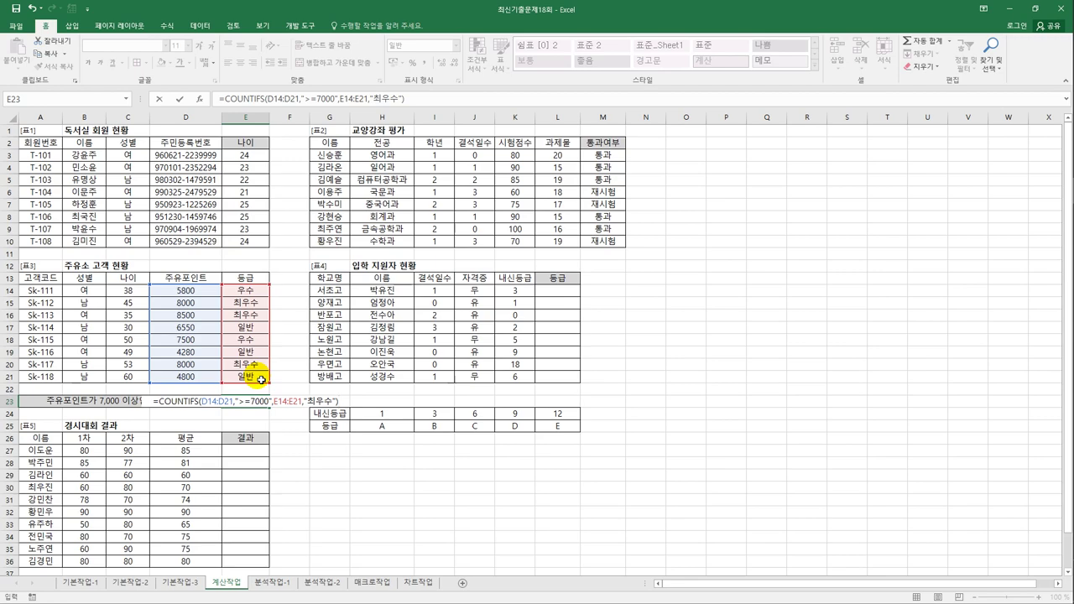
# Append &"명" to the COUNTIFS formula and enter it in E23
pyautogui.write('&')
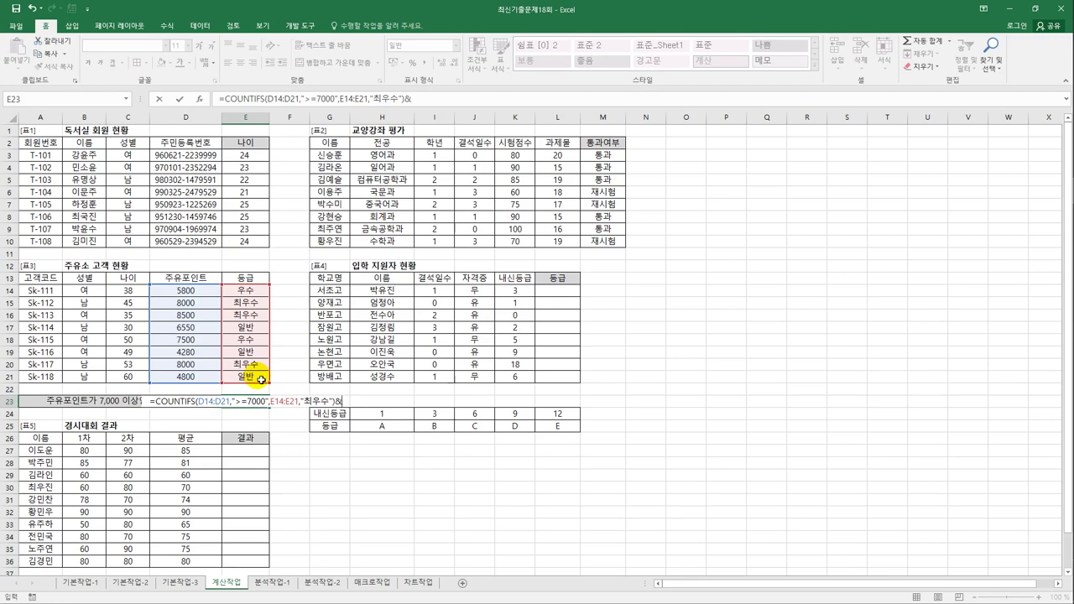
pyautogui.write('"au')
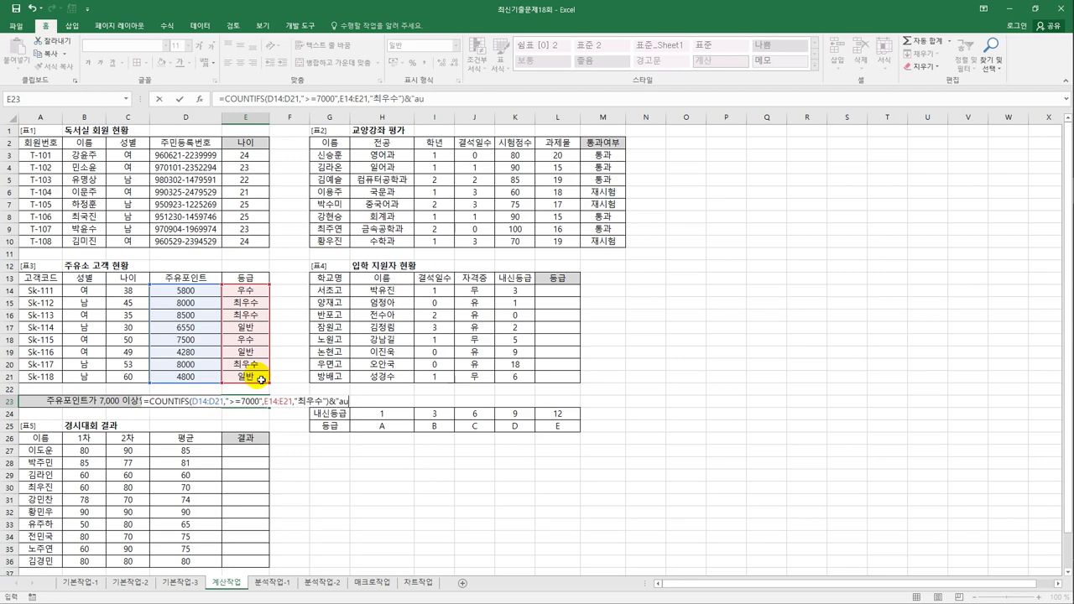
pyautogui.press('BackSpace')
pyautogui.press('BackSpace')
pyautogui.write('명')
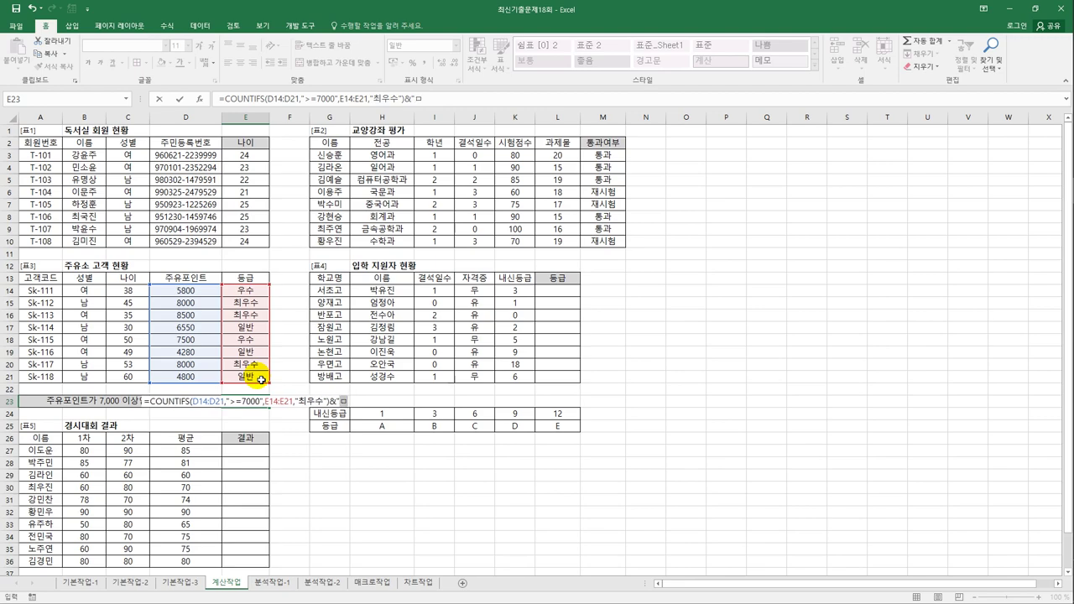
pyautogui.write('"')
pyautogui.hotkey('ctrl', 'Return')
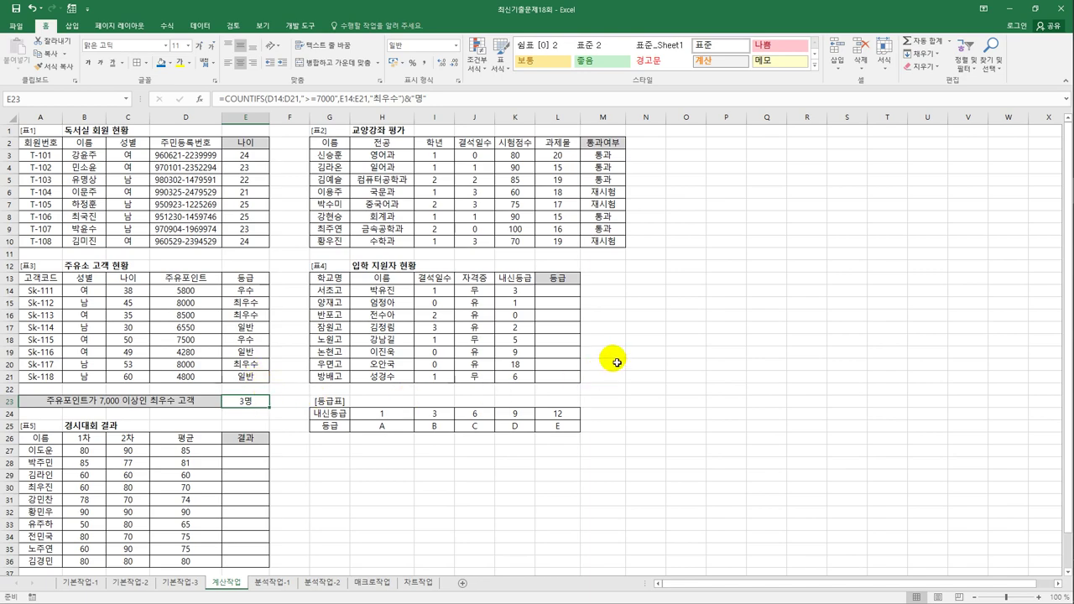
pyautogui.click(568, 292)
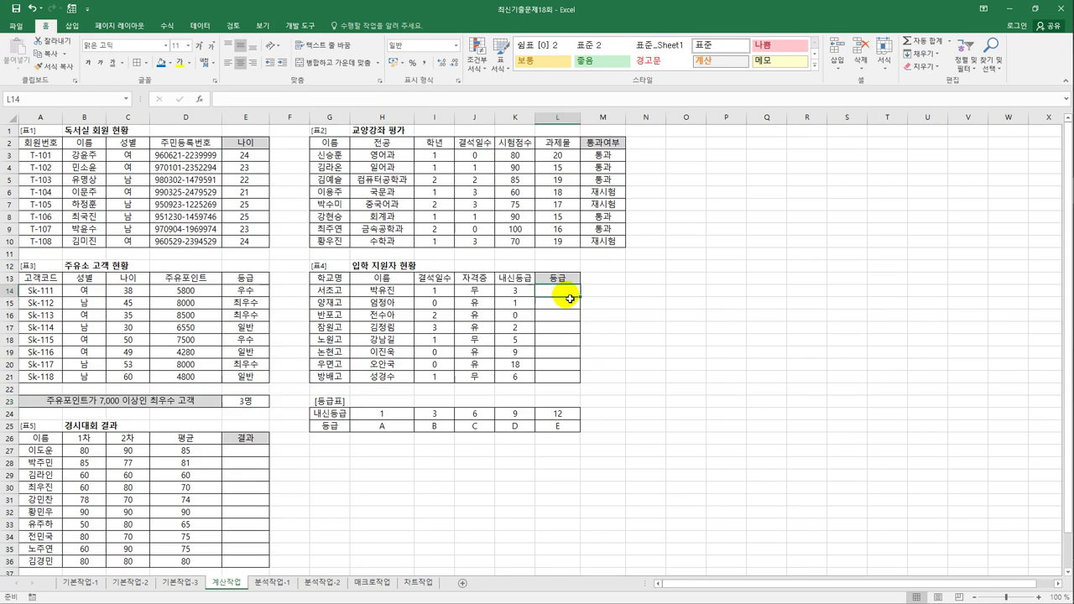
pyautogui.click(362, 420)
pyautogui.moveTo(362, 419); pyautogui.dragTo(554, 429)
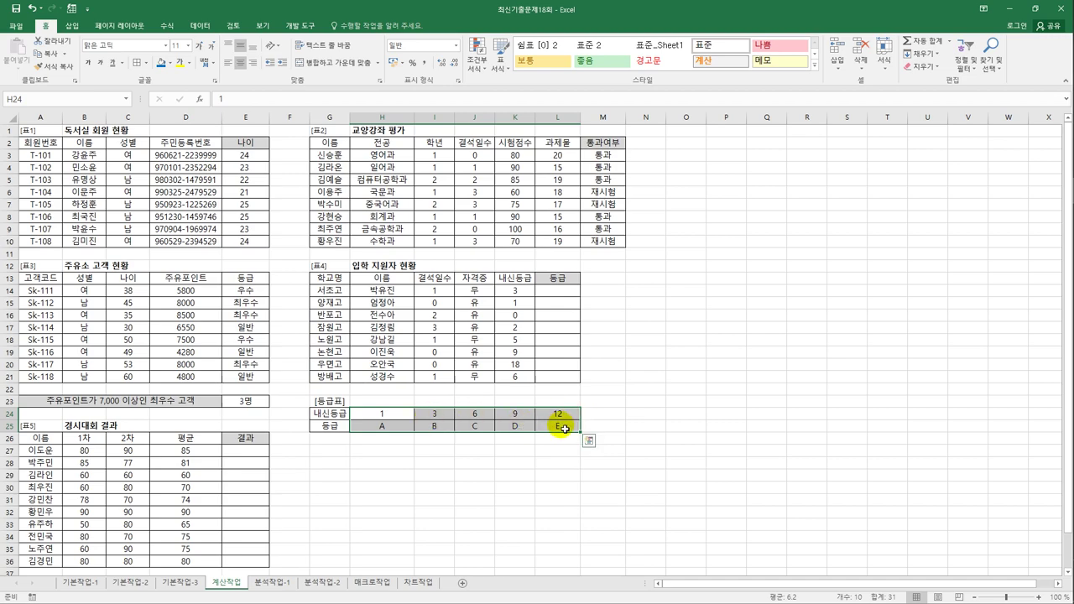
# Begin the 등급 formula in L14 with HLOOKUP, using the 내신등급 cell K14 as the lookup value
pyautogui.click(565, 291)
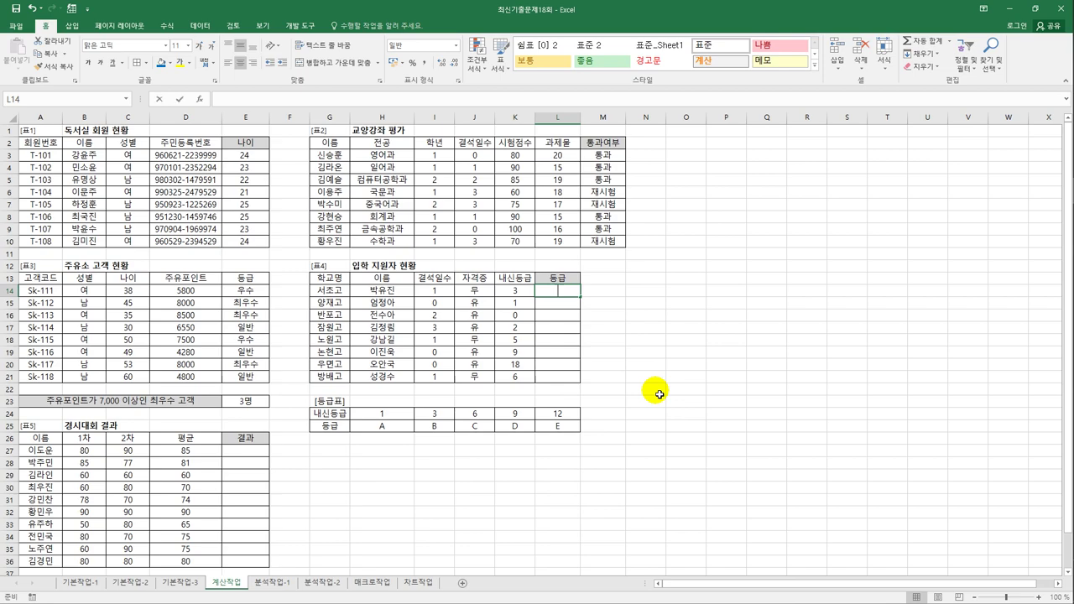
pyautogui.write('=h')
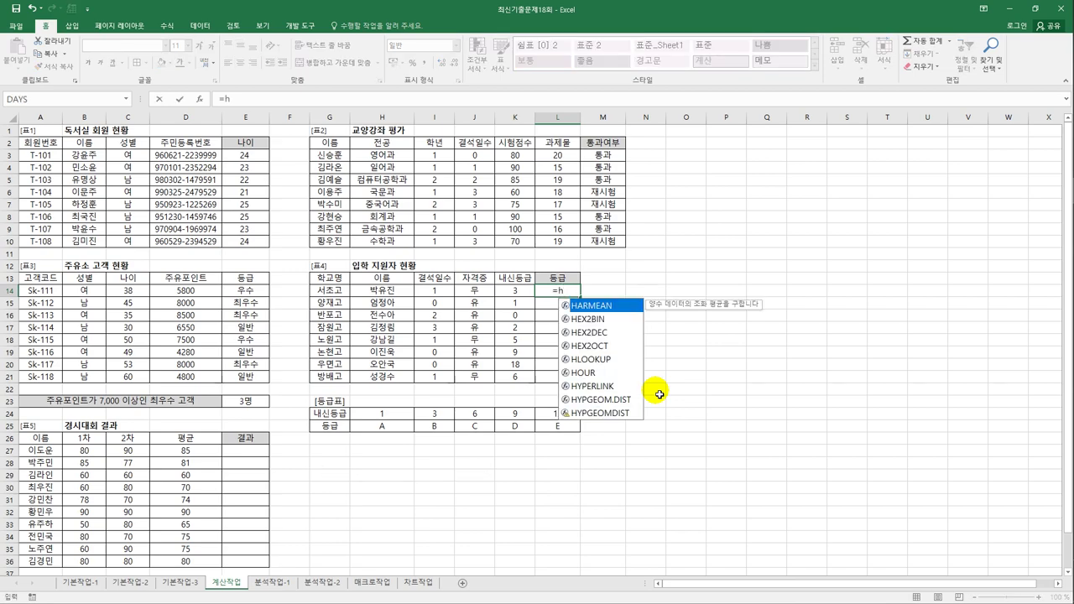
pyautogui.doubleClick(612, 361)
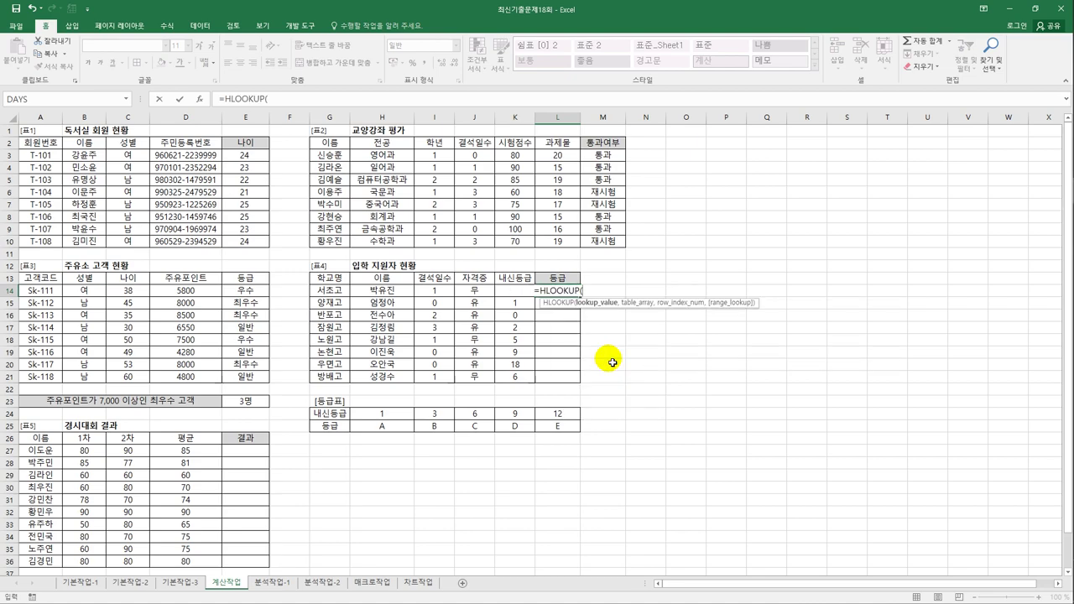
pyautogui.click(525, 291)
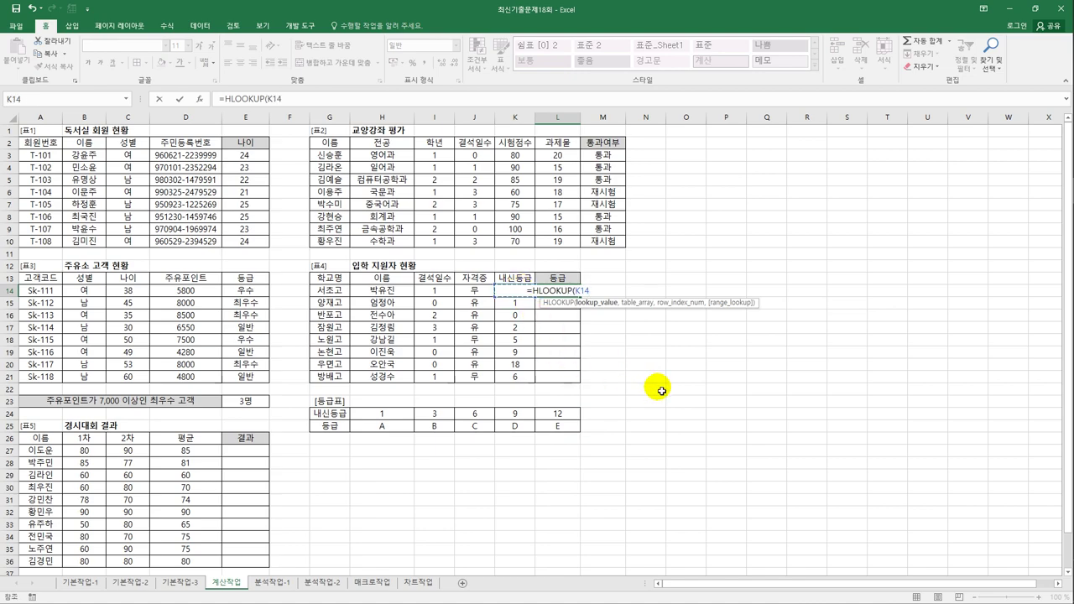
pyautogui.write(',')
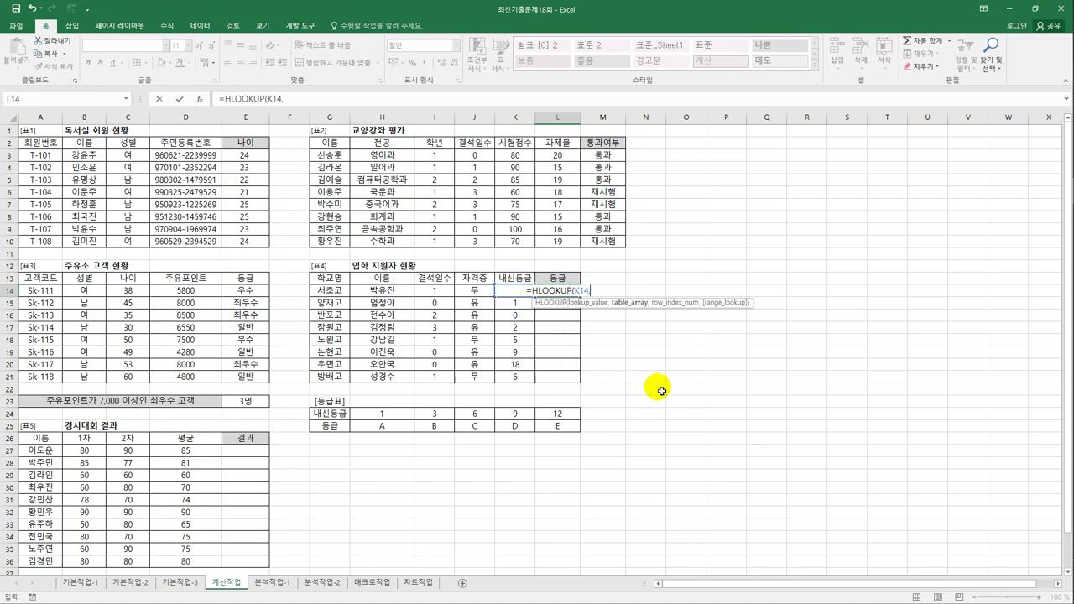
# Add the 등급표 range H24:L25 as an absolute reference for the HLOOKUP table array in L14
pyautogui.click(382, 413)
pyautogui.moveTo(496, 424); pyautogui.dragTo(553, 426)
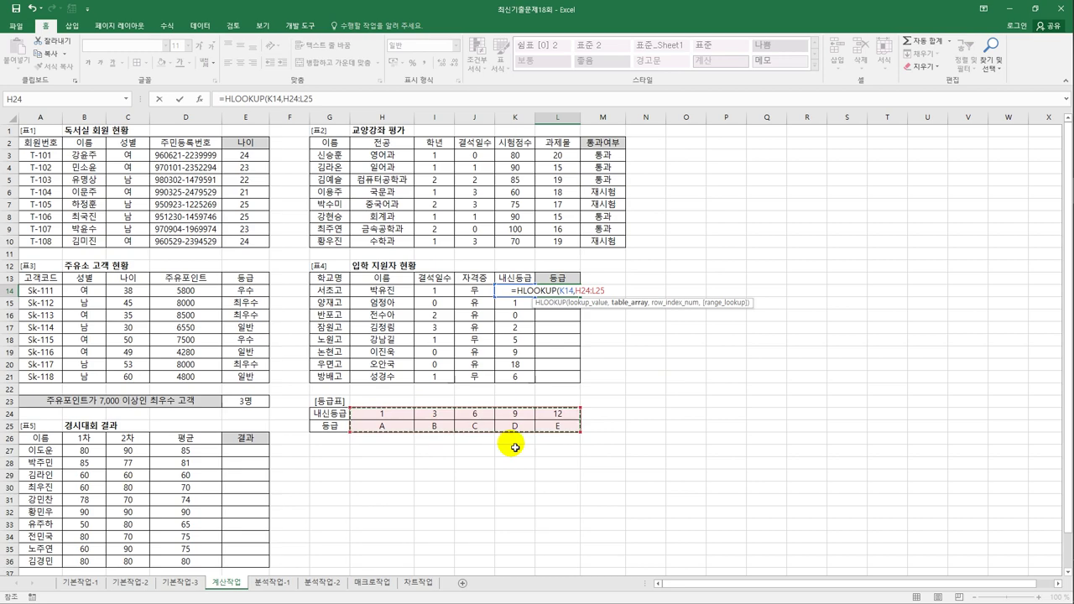
pyautogui.press('F4')
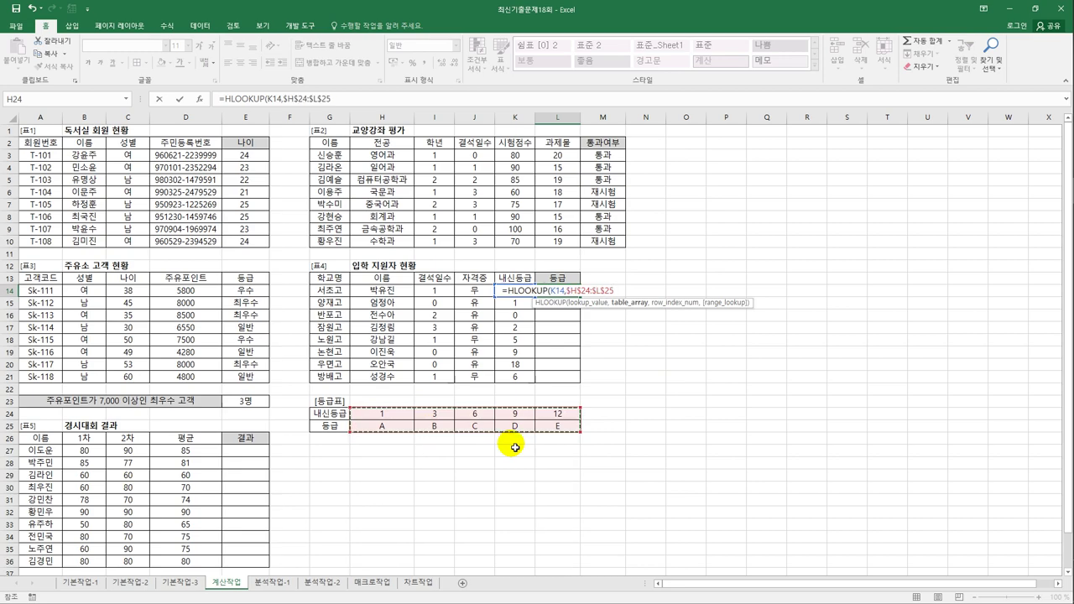
pyautogui.write(',')
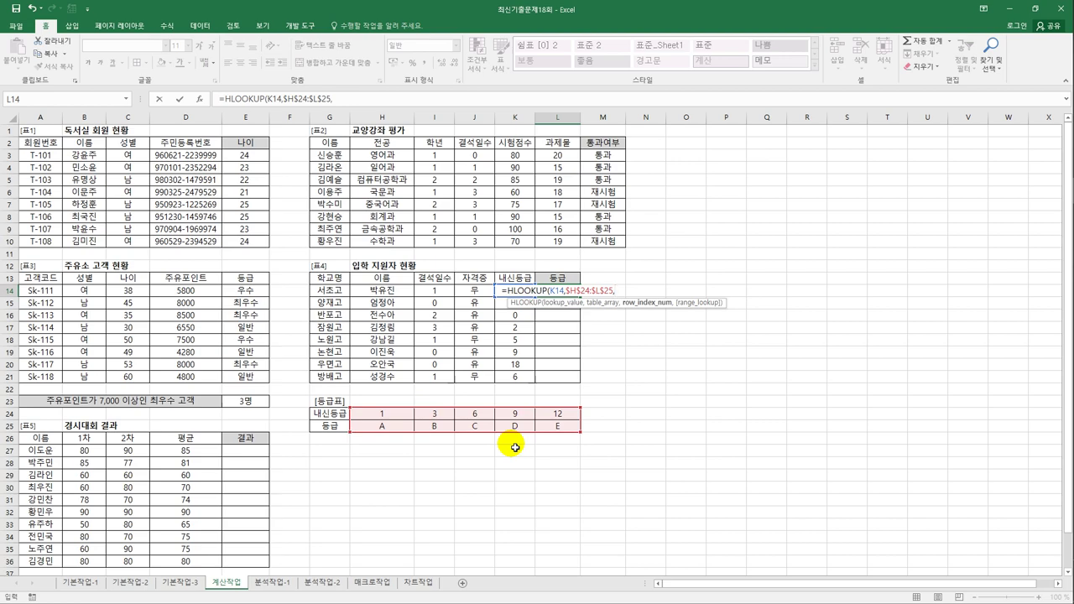
# Complete the HLOOKUP in L14 with row index 2 and approximate match TRUE, and fill it down to L21
pyautogui.write('2')
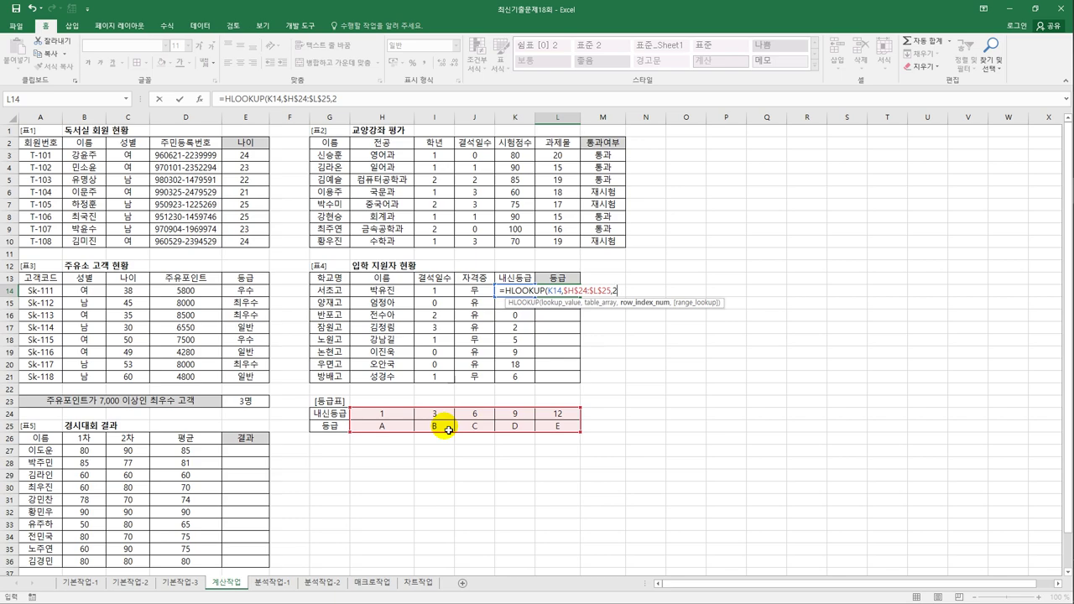
pyautogui.write(',')
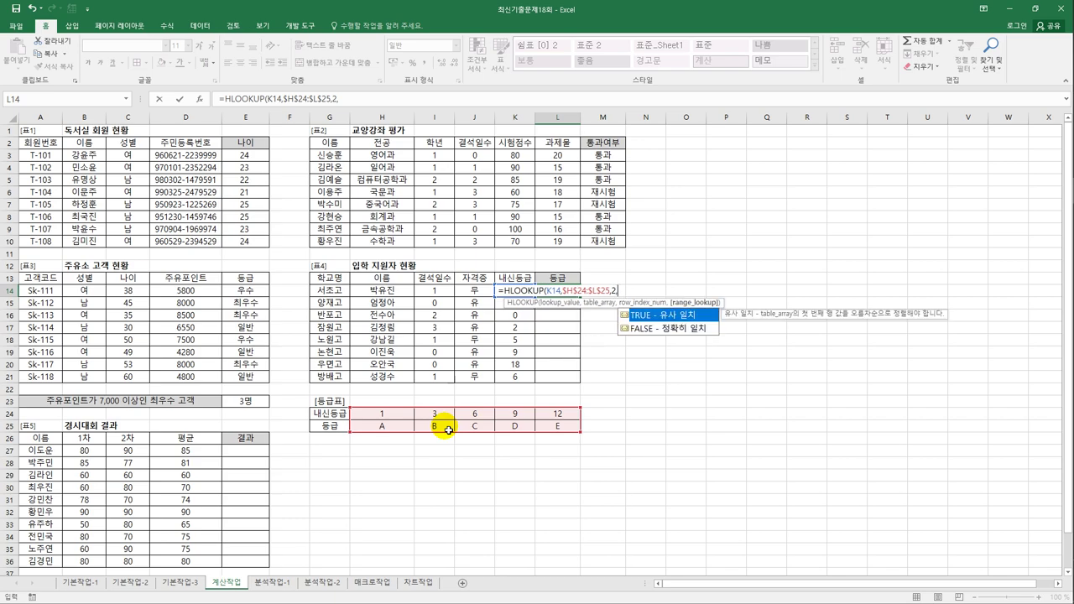
pyautogui.doubleClick(651, 316)
pyautogui.write(')')
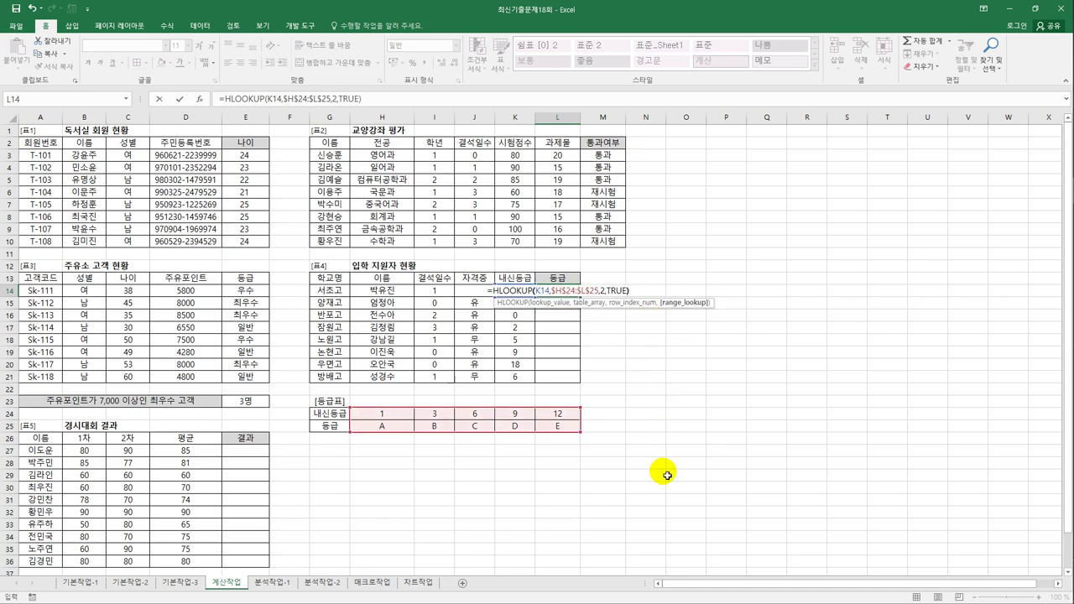
pyautogui.press('Return')
pyautogui.click(577, 292)
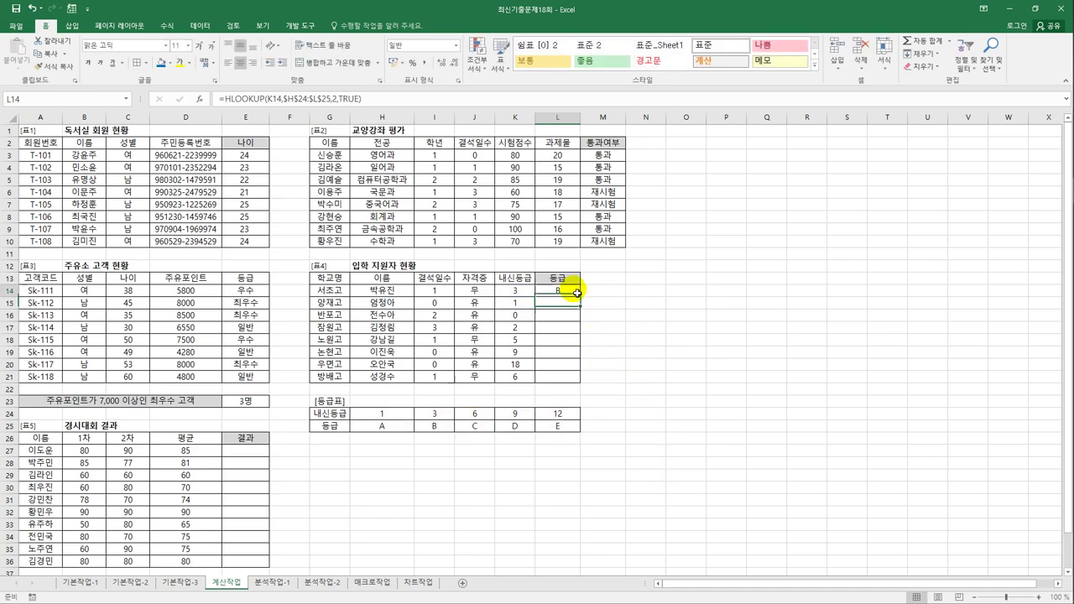
pyautogui.moveTo(577, 292); pyautogui.dragTo(586, 387)
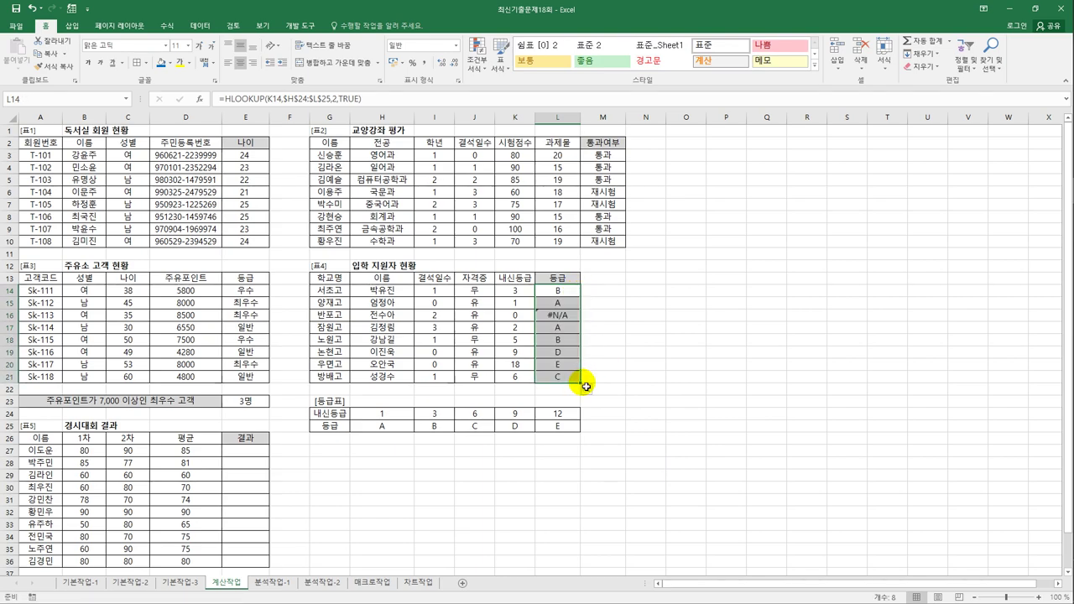
# Check the 내신등급 and 등급 entries in row 16 against the 등급표, and wrap the HLOOKUP formula in L14 in IFERROR
pyautogui.click(515, 315)
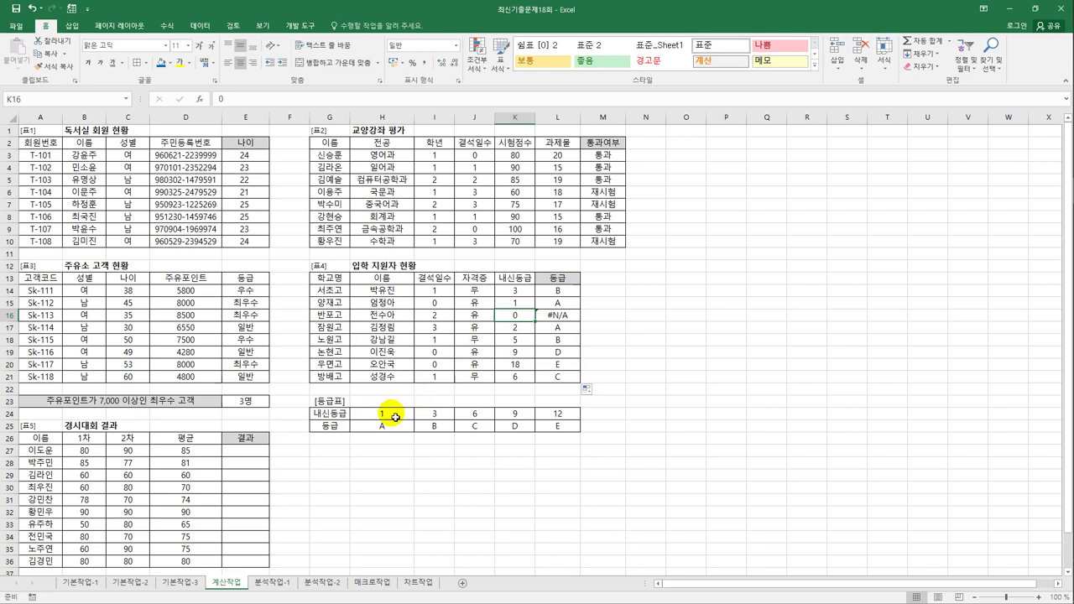
pyautogui.click(394, 417)
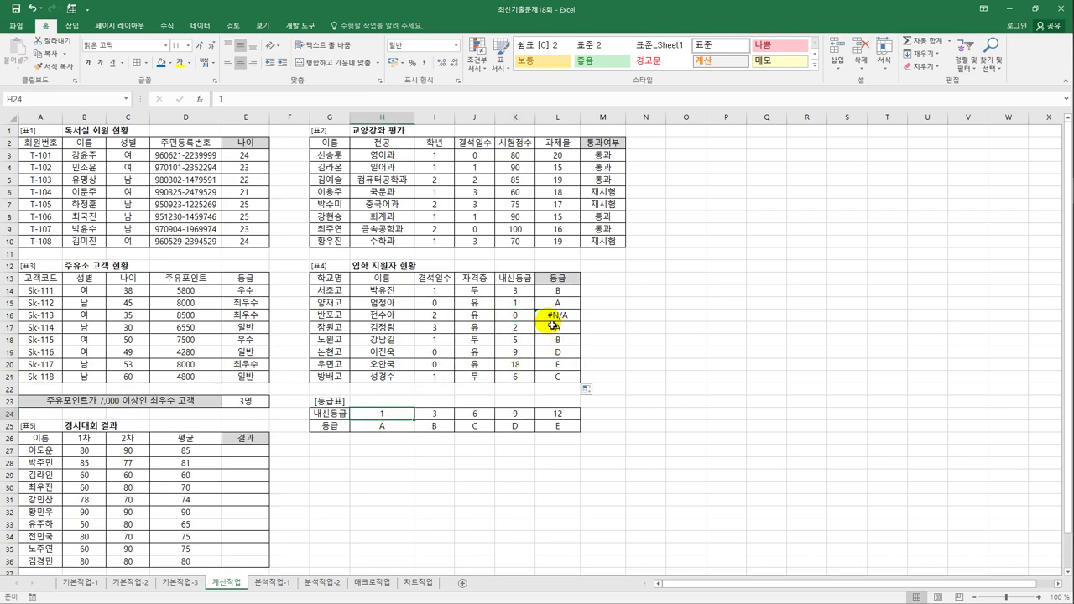
pyautogui.click(516, 315)
pyautogui.click(556, 314)
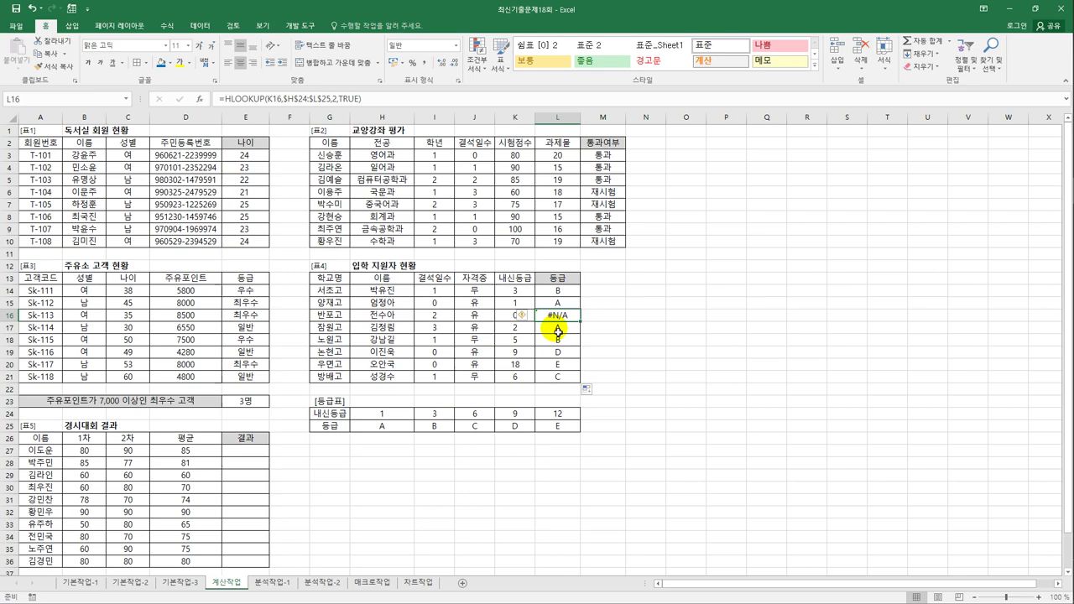
pyautogui.click(558, 292)
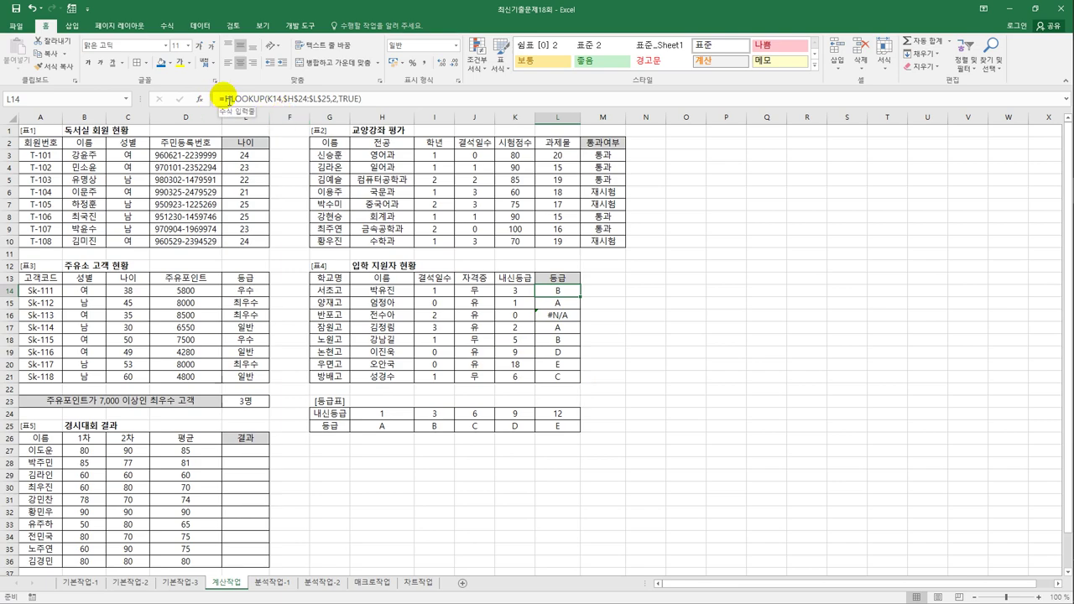
pyautogui.click(220, 99)
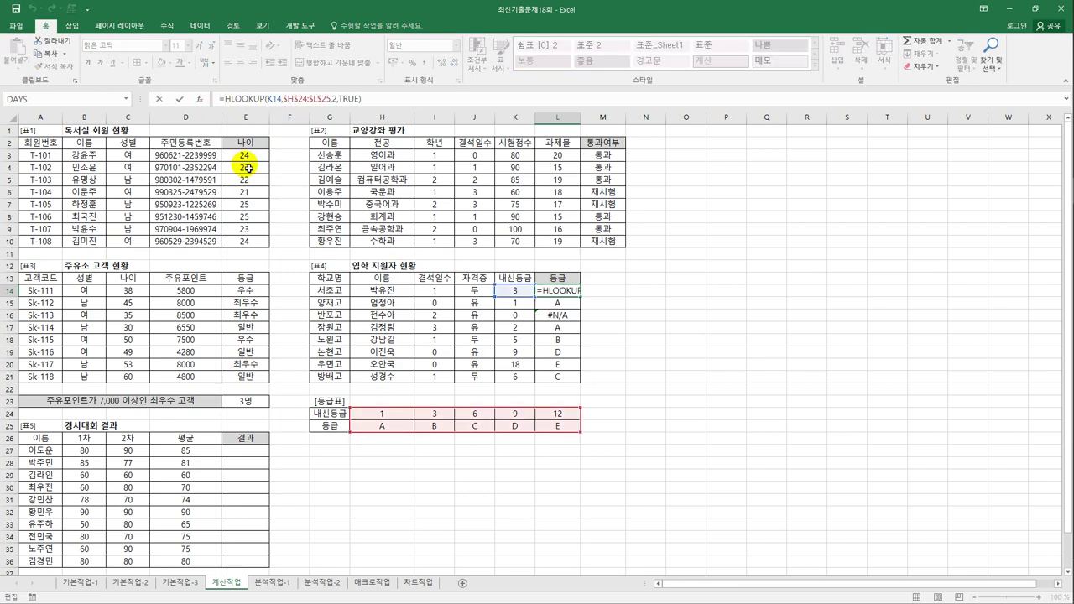
pyautogui.write('if')
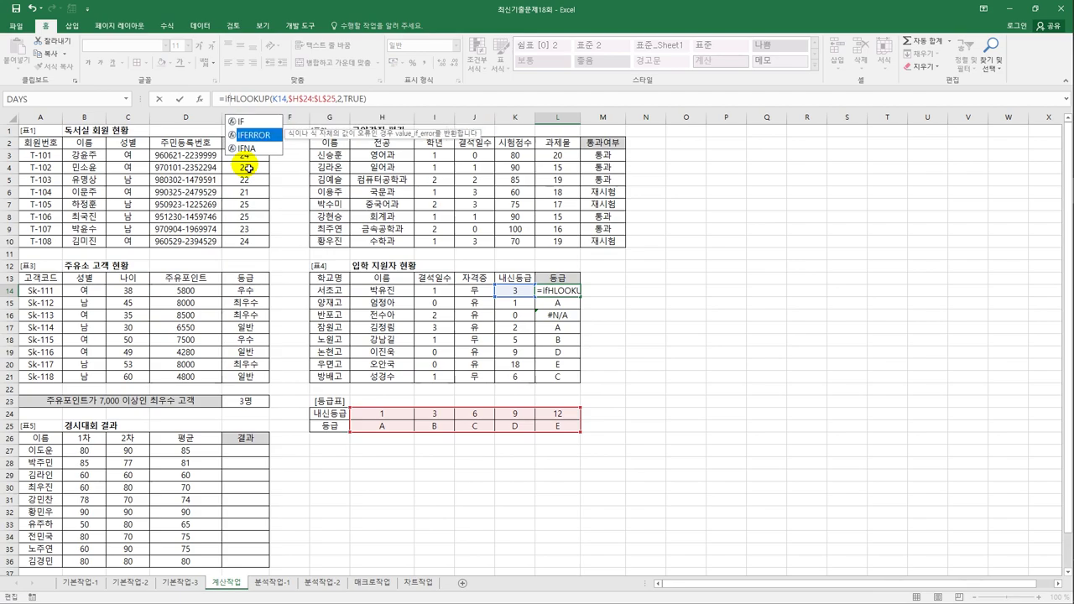
pyautogui.press('Tab')
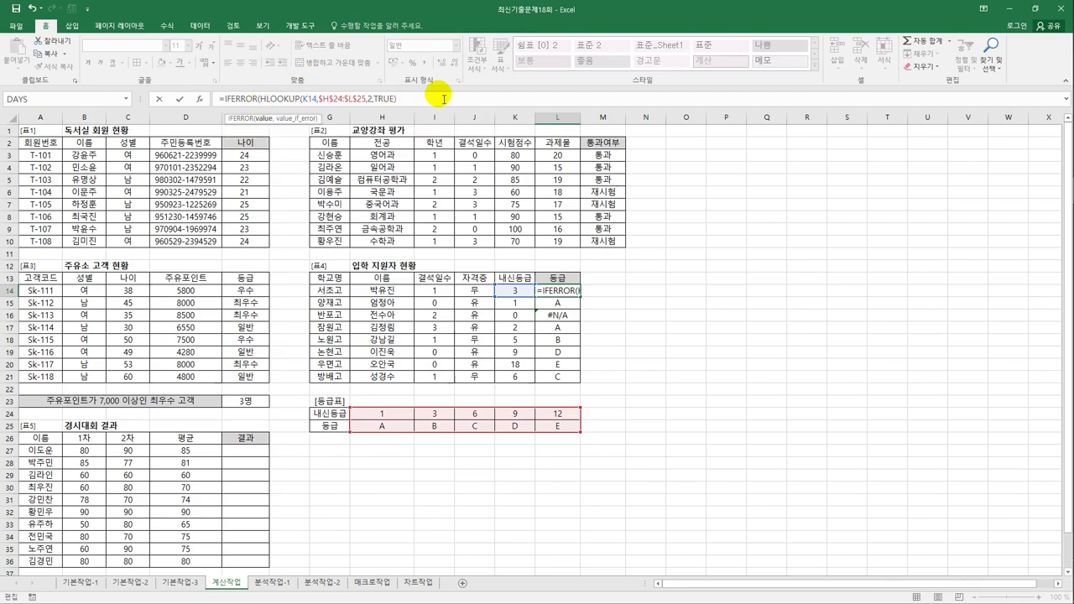
# Set "등급오류" as the IFERROR fallback in L14, enter the formula and fill it down to L21
pyautogui.write(',')
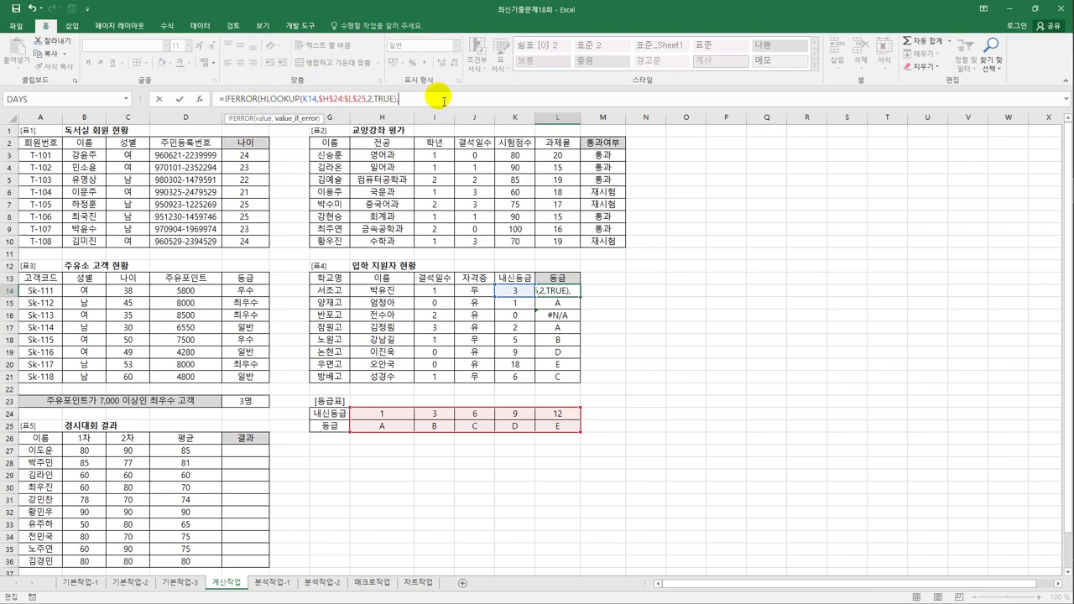
pyautogui.write('"등급오류")')
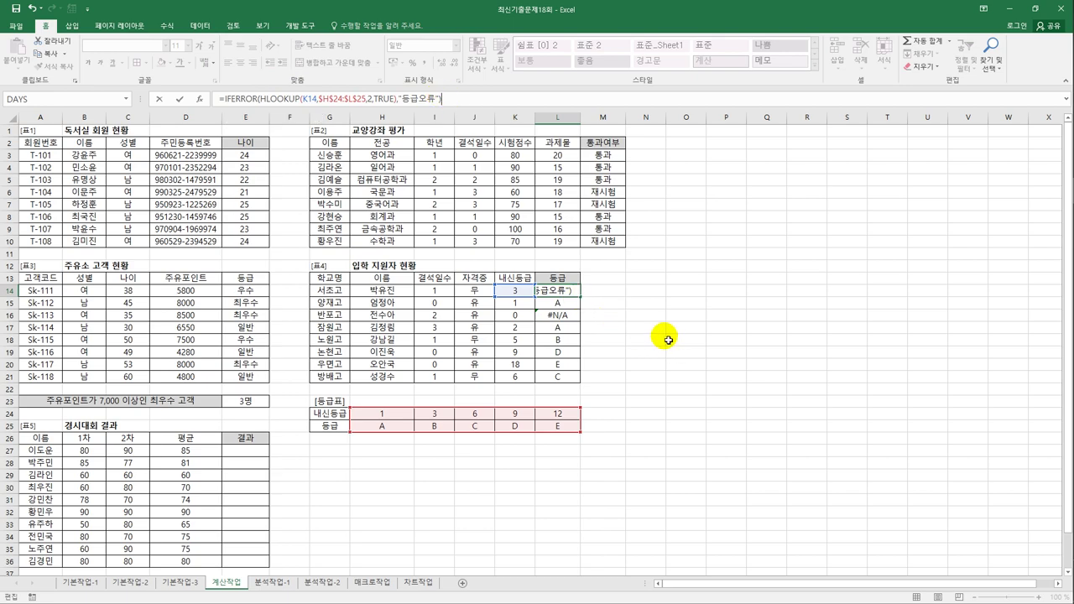
pyautogui.press('Return')
pyautogui.click(574, 290)
pyautogui.moveTo(580, 296); pyautogui.dragTo(579, 382)
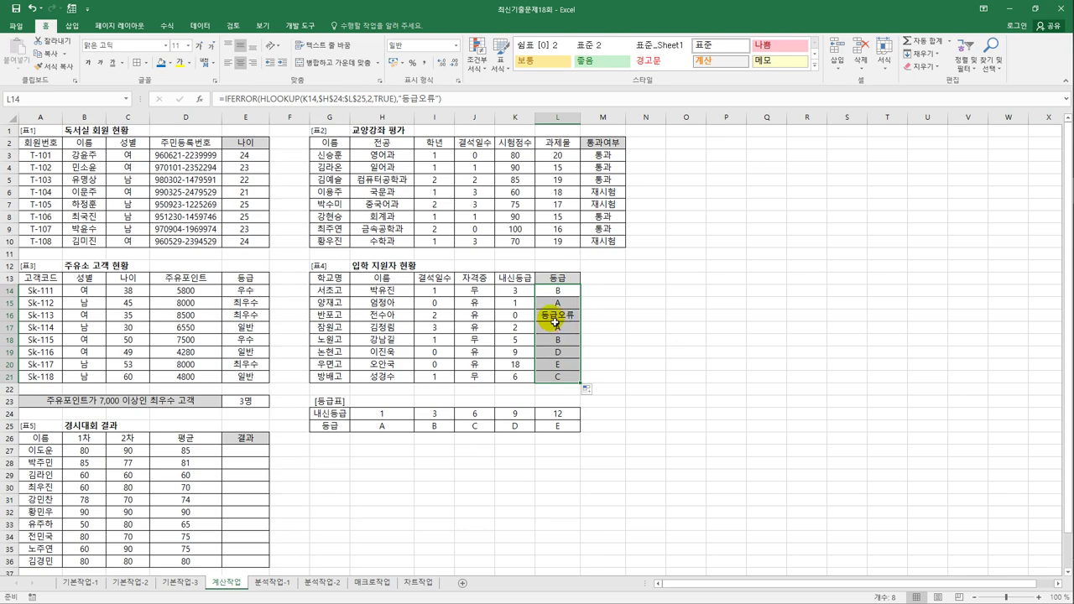
# Begin the 결과 formula in E27 with RANK.AVG, using the 평균 cell D27 as the number to rank
pyautogui.click(247, 454)
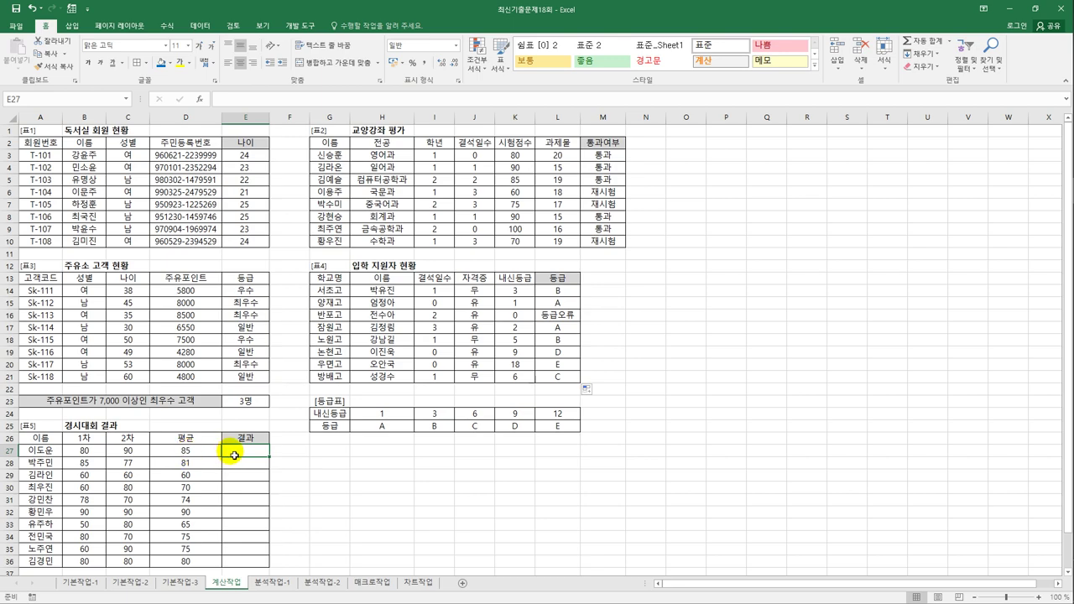
pyautogui.write('=')
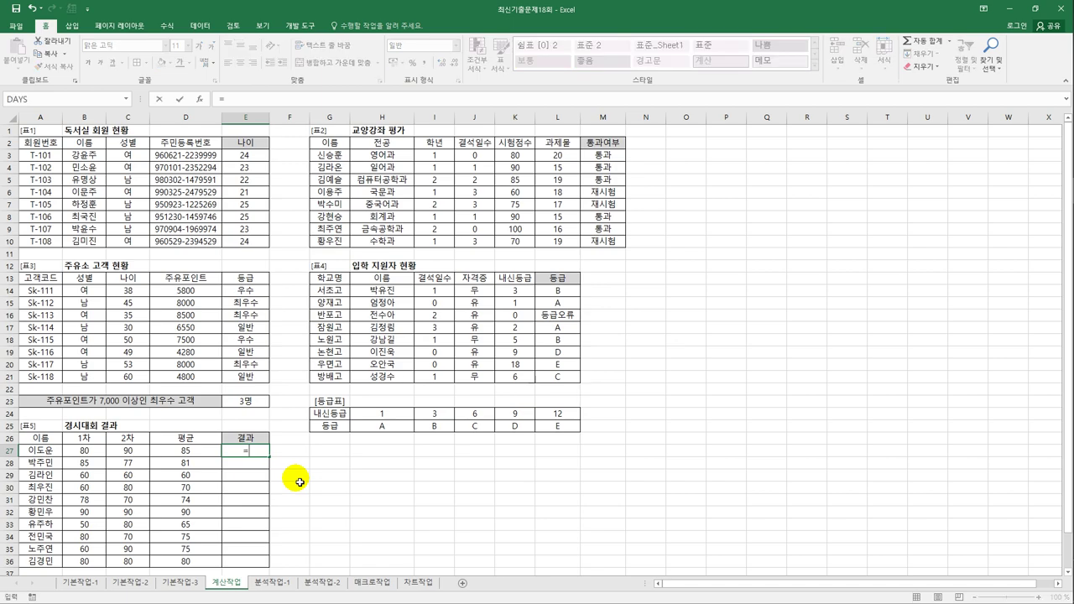
pyautogui.write('ra')
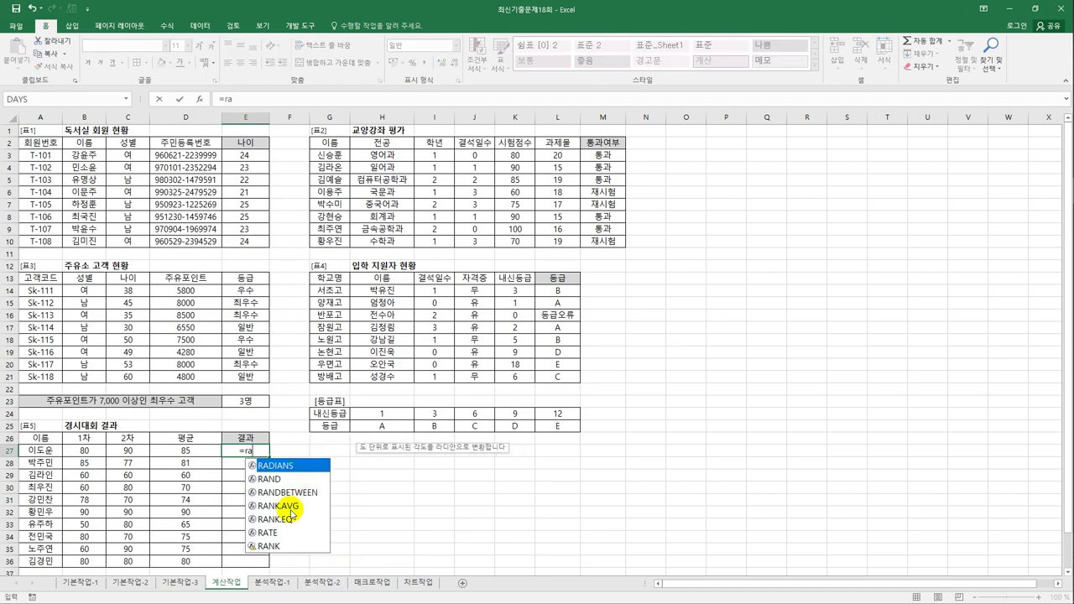
pyautogui.doubleClick(289, 506)
pyautogui.click(176, 452)
pyautogui.write(',')
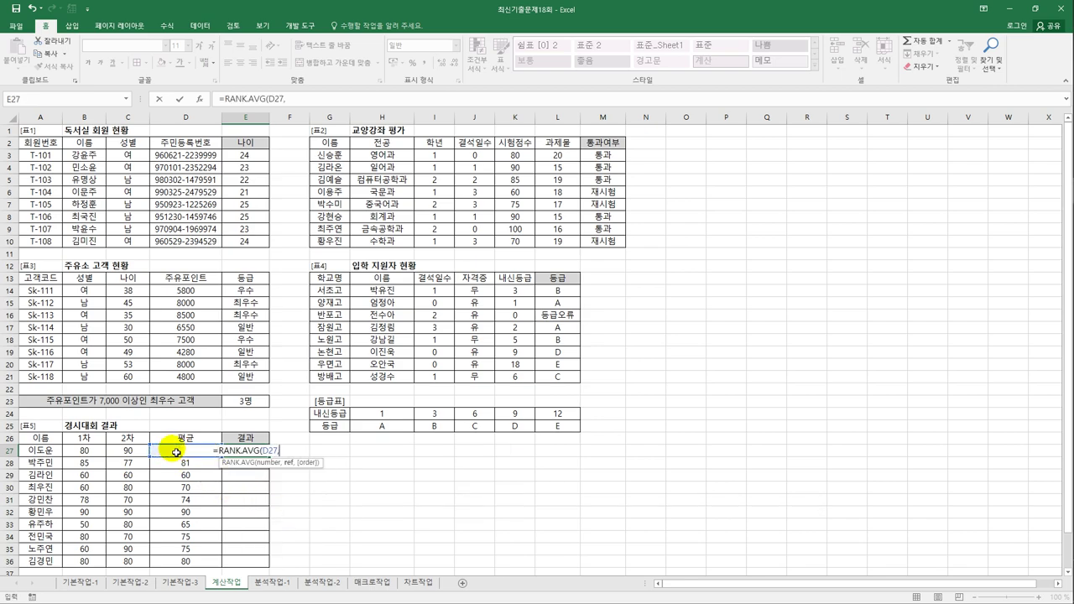
# Complete RANK.AVG in E27 with the absolute range $D$27:$D$36 and fill the formula down to E36
pyautogui.moveTo(176, 452); pyautogui.dragTo(174, 522)
pyautogui.moveTo(174, 564); pyautogui.dragTo(174, 563)
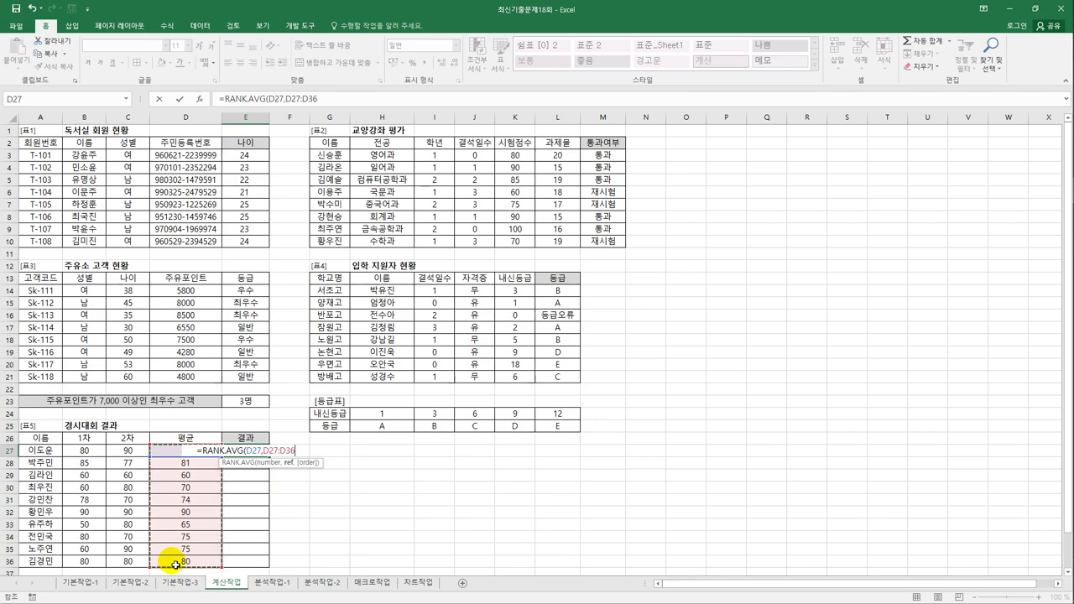
pyautogui.press('F4')
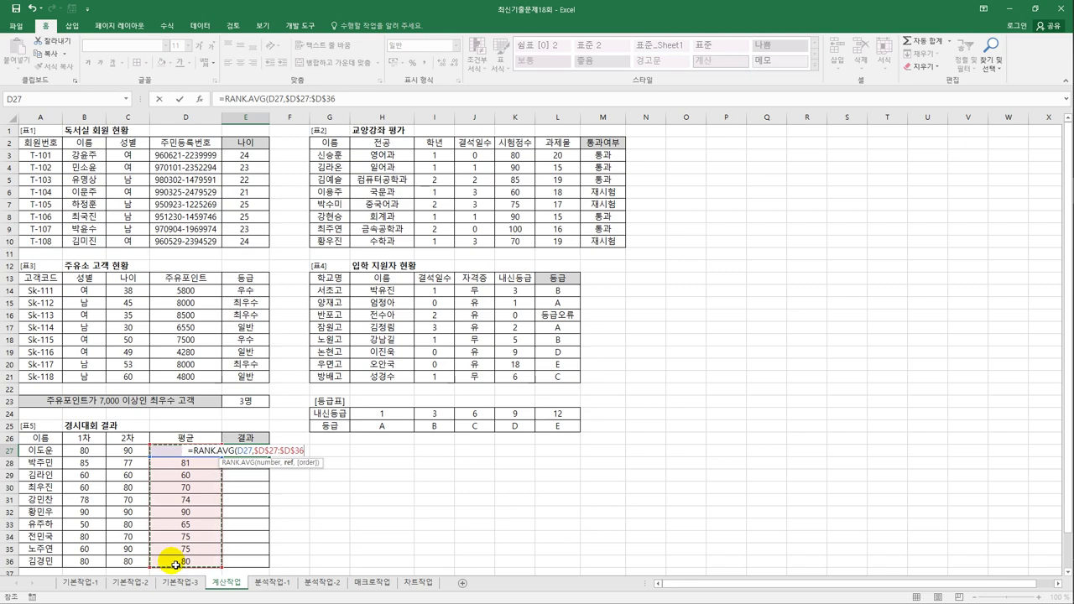
pyautogui.write(')')
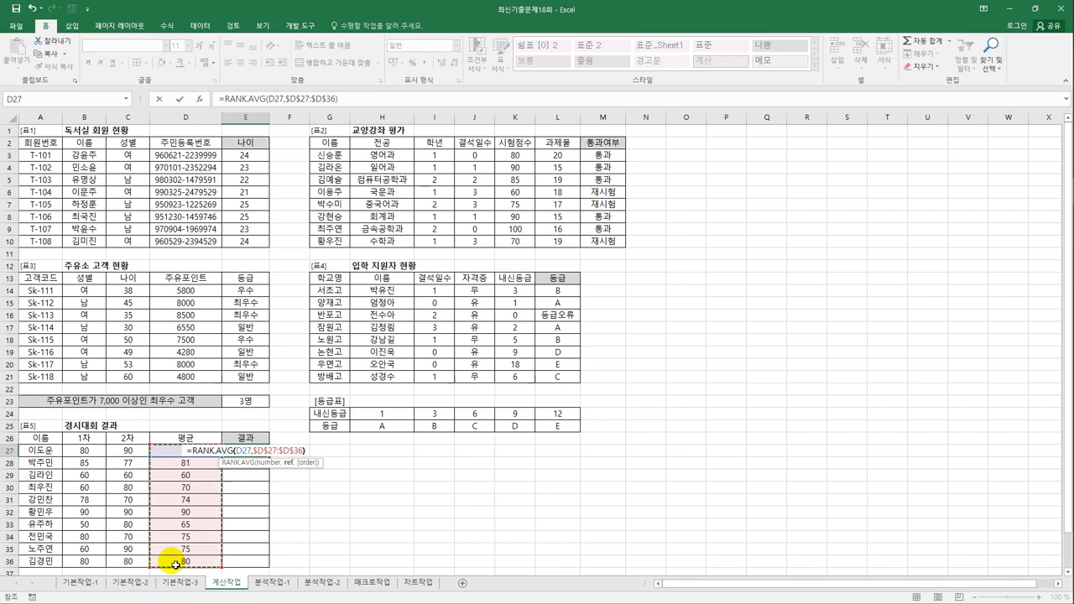
pyautogui.hotkey('ctrl', 'Return')
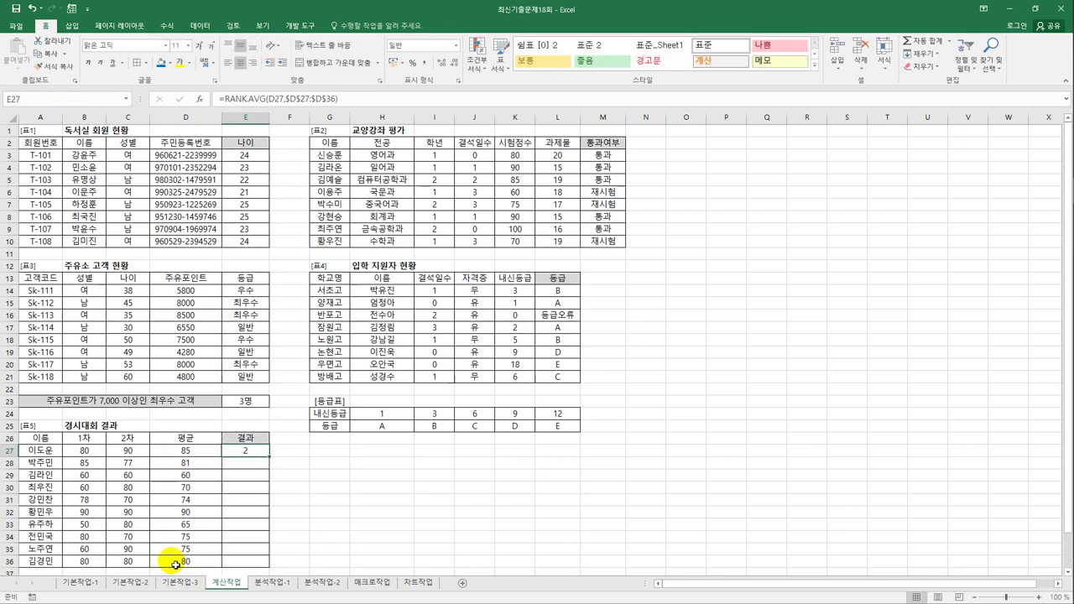
pyautogui.moveTo(270, 457); pyautogui.dragTo(266, 572)
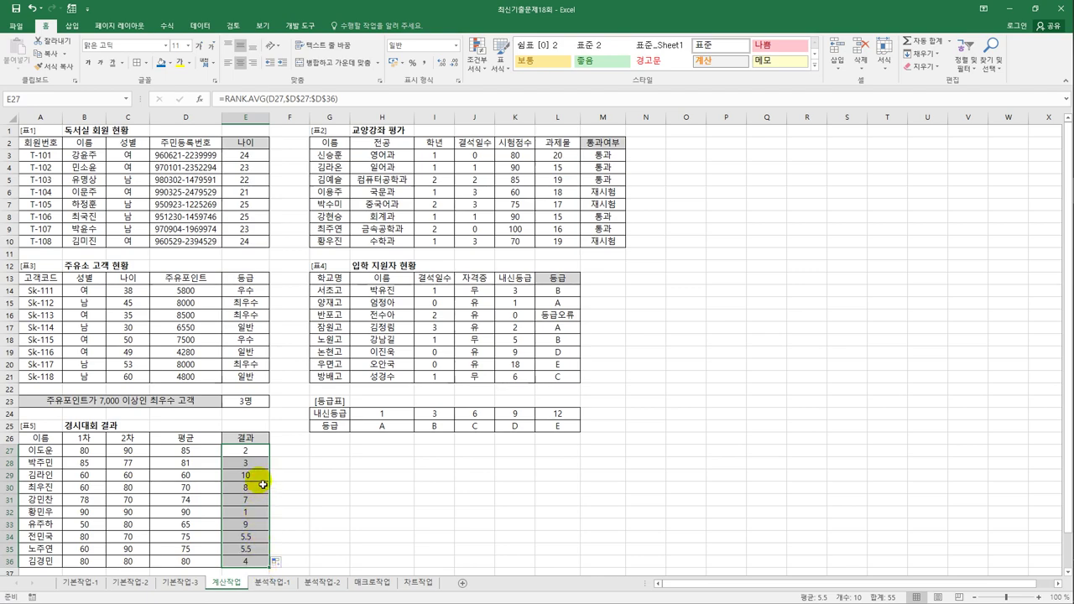
# Compare the ranks in E34:E35 with their 평균 scores, and start wrapping the RANK.AVG formula in E27 in an IF function
pyautogui.moveTo(254, 536); pyautogui.dragTo(258, 549)
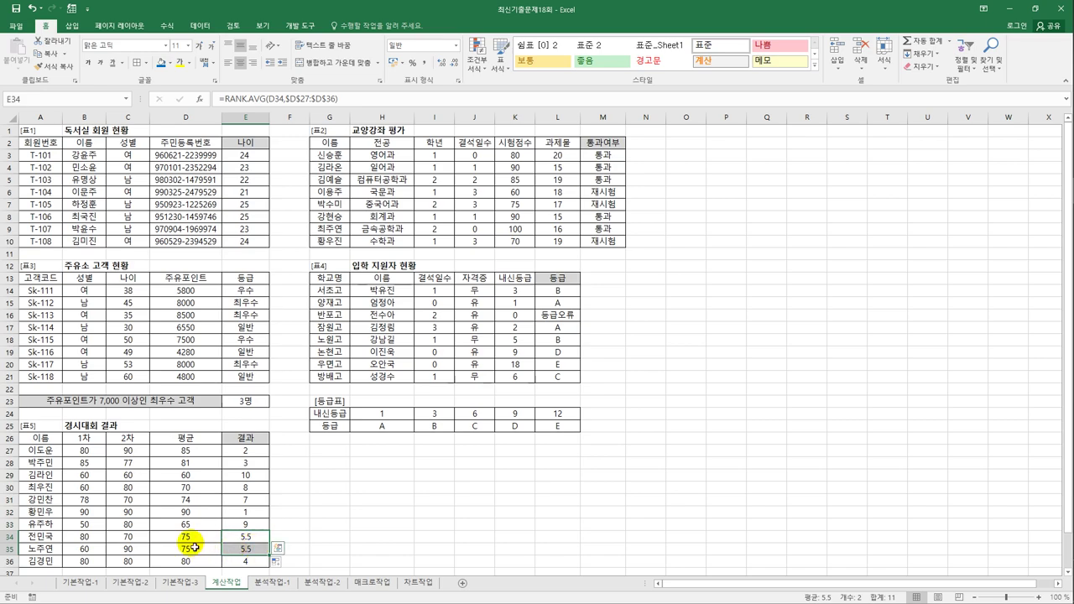
pyautogui.moveTo(190, 537); pyautogui.dragTo(190, 549)
pyautogui.moveTo(262, 537); pyautogui.dragTo(265, 550)
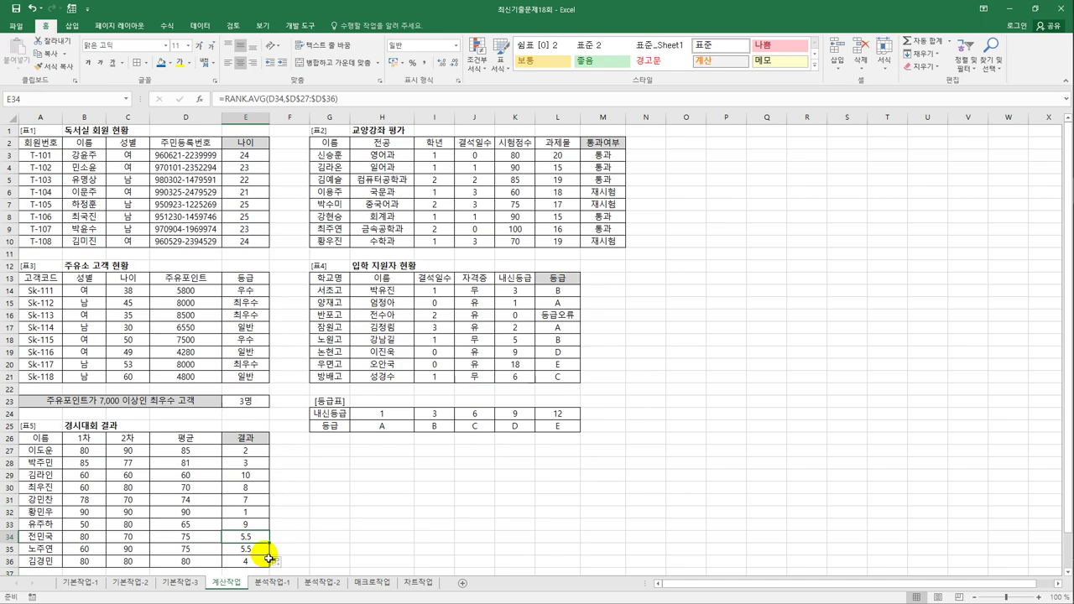
pyautogui.click(252, 451)
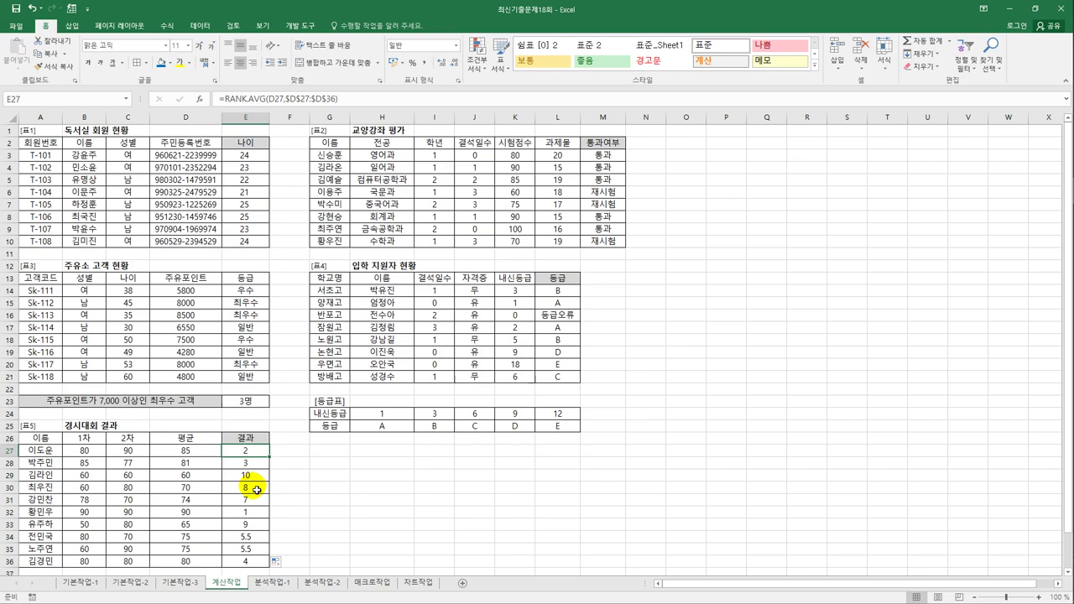
pyautogui.click(229, 102)
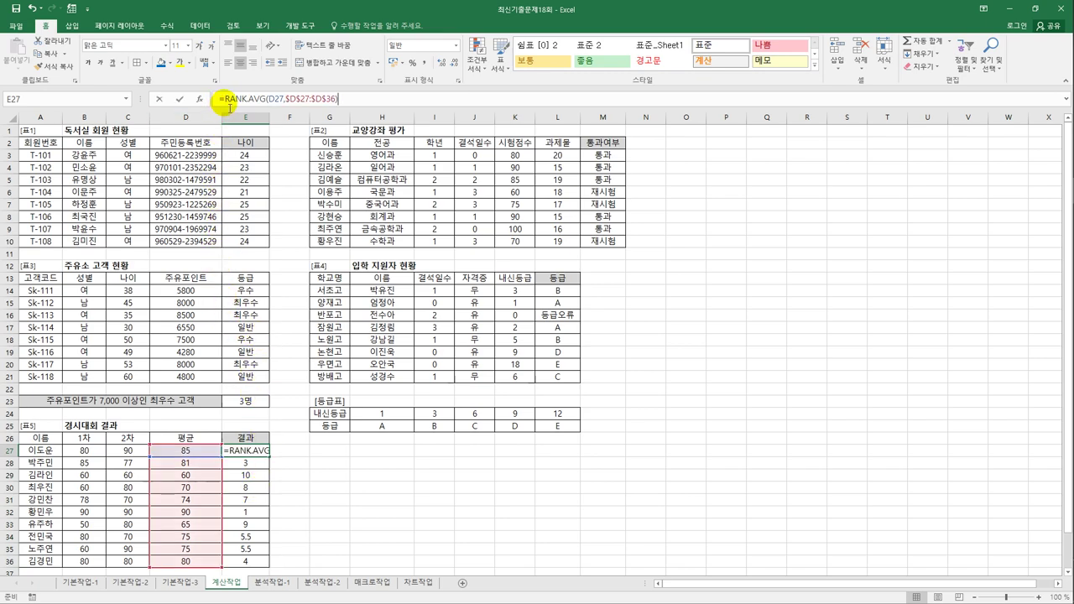
pyautogui.write('IF(')
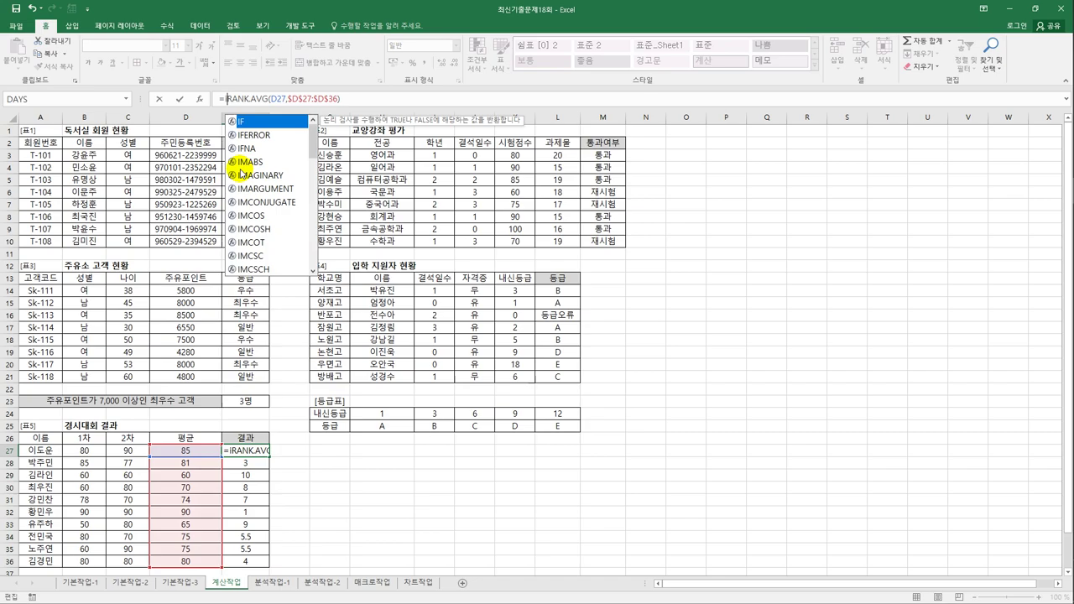
pyautogui.press('End')
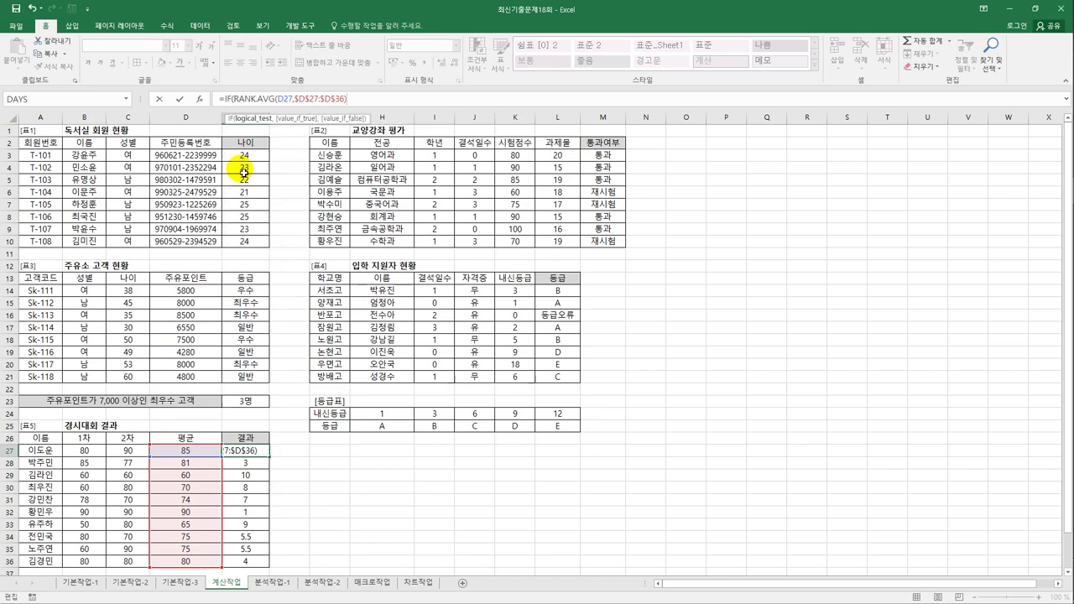
# Finish the IF formula in E27 to return "수상" for ranks <=4 and "" otherwise, and fill it down to E36
pyautogui.write('<=4,')
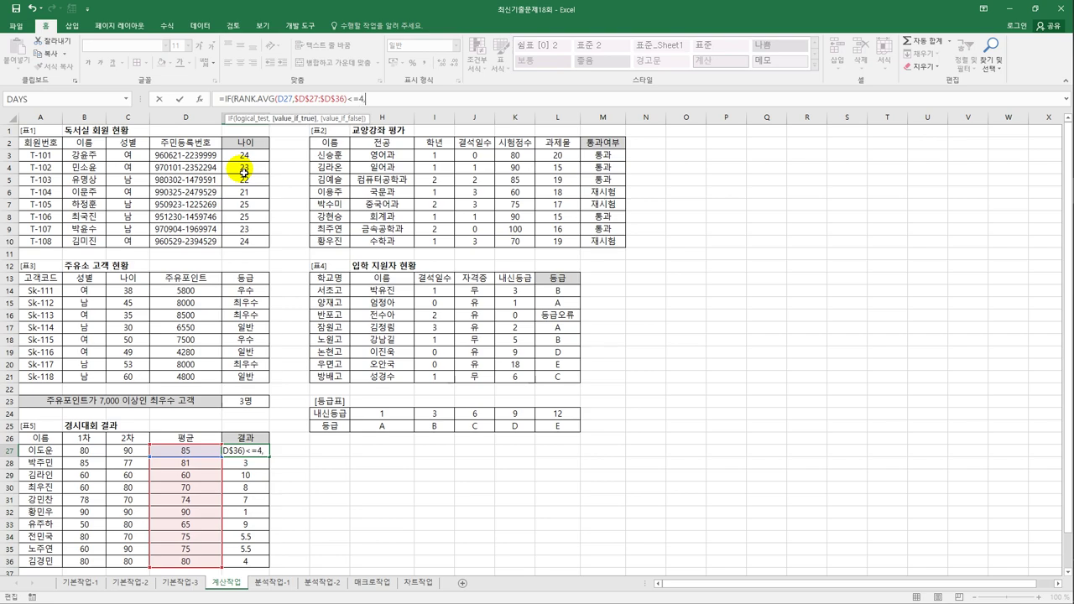
pyautogui.write('"수상",')
pyautogui.write('""')
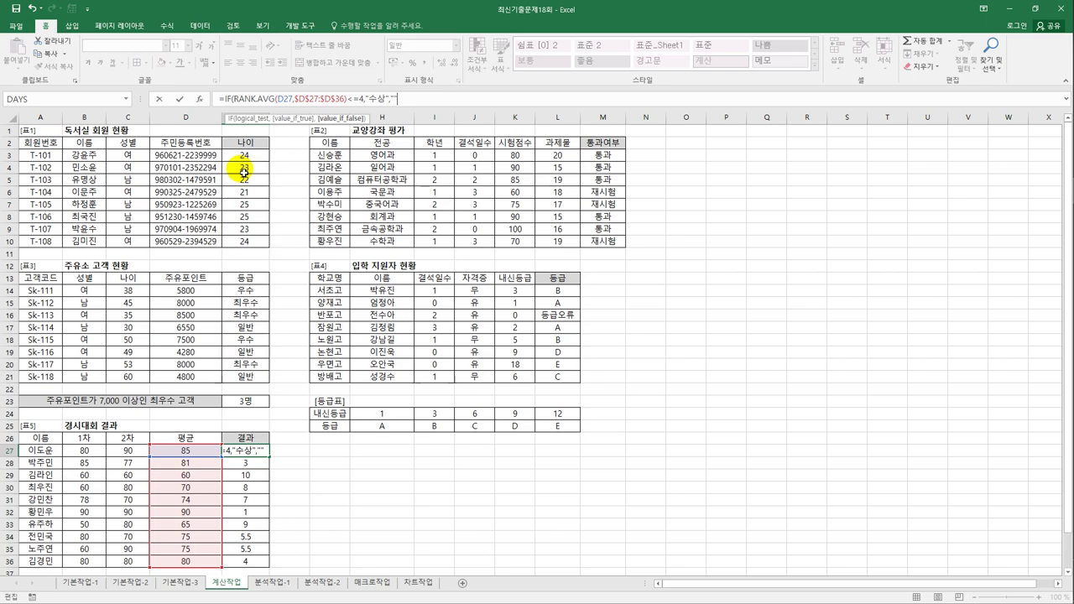
pyautogui.write(')')
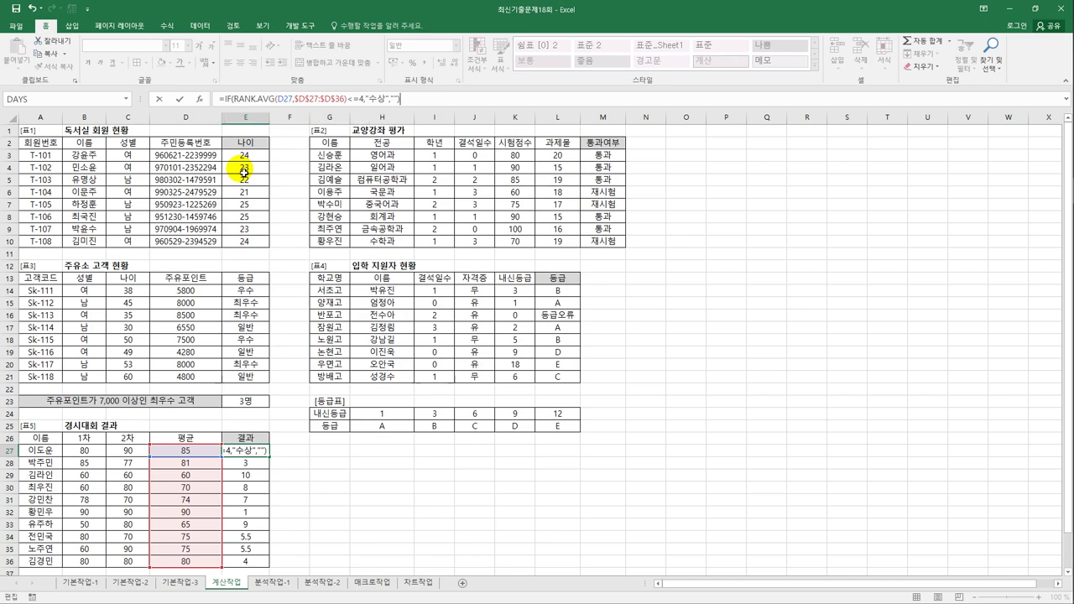
pyautogui.press('Return')
pyautogui.click(267, 452)
pyautogui.moveTo(272, 461); pyautogui.dragTo(260, 567)
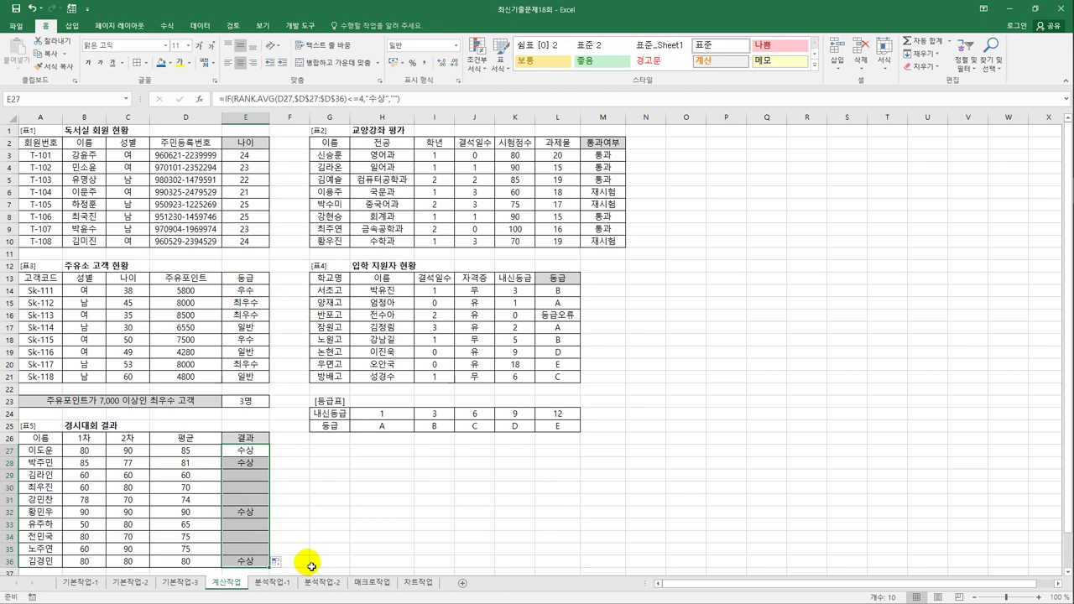
# On the 분석작업-1 sheet, define the name 수익률 for cell F14
pyautogui.click(272, 581)
pyautogui.click(391, 408)
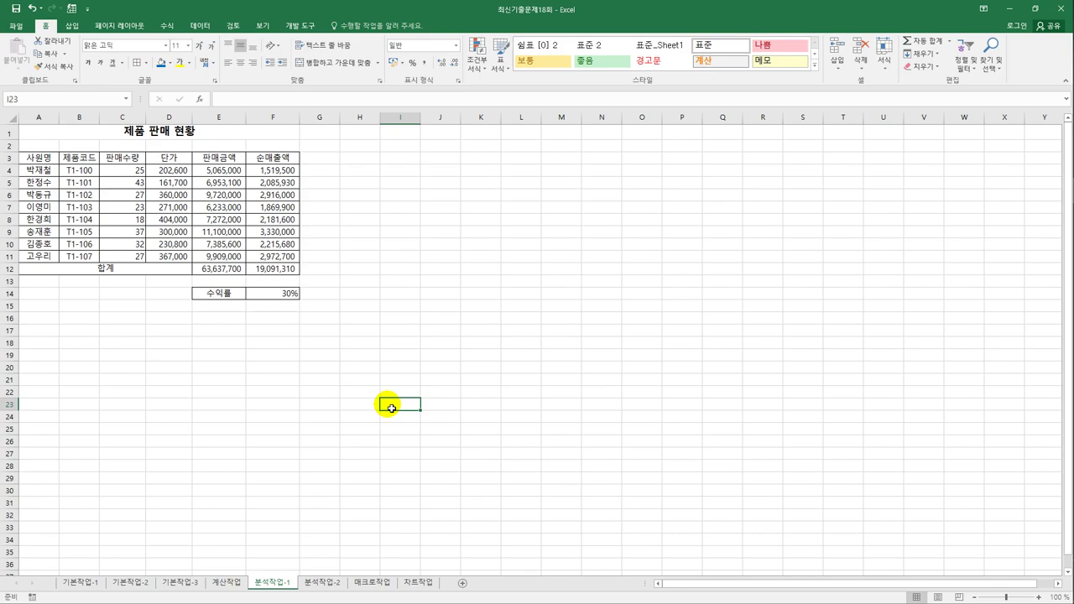
pyautogui.click(286, 295)
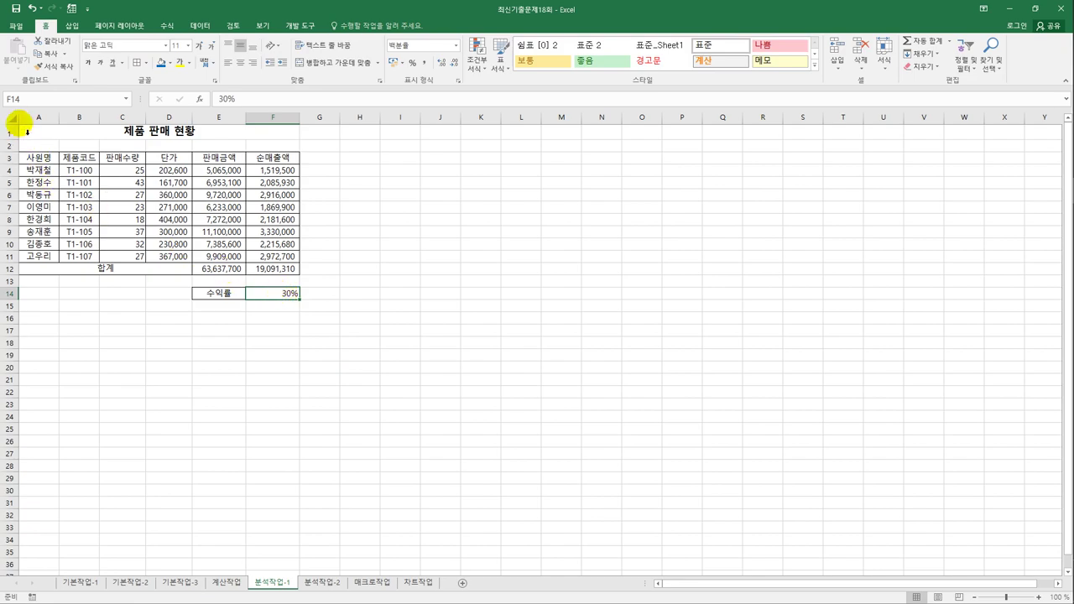
pyautogui.click(28, 102)
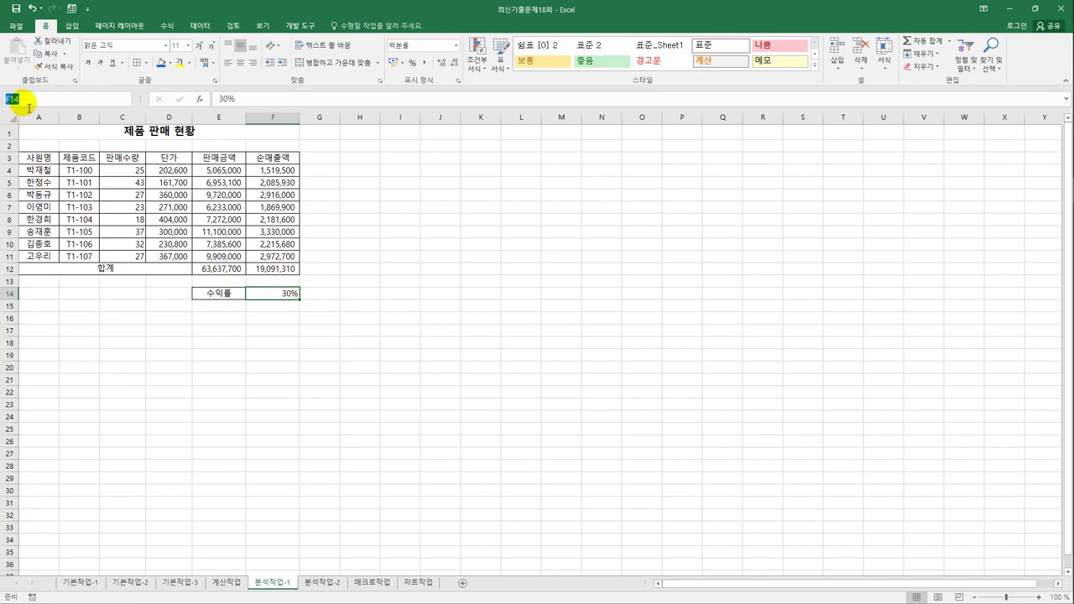
pyautogui.write('수익률')
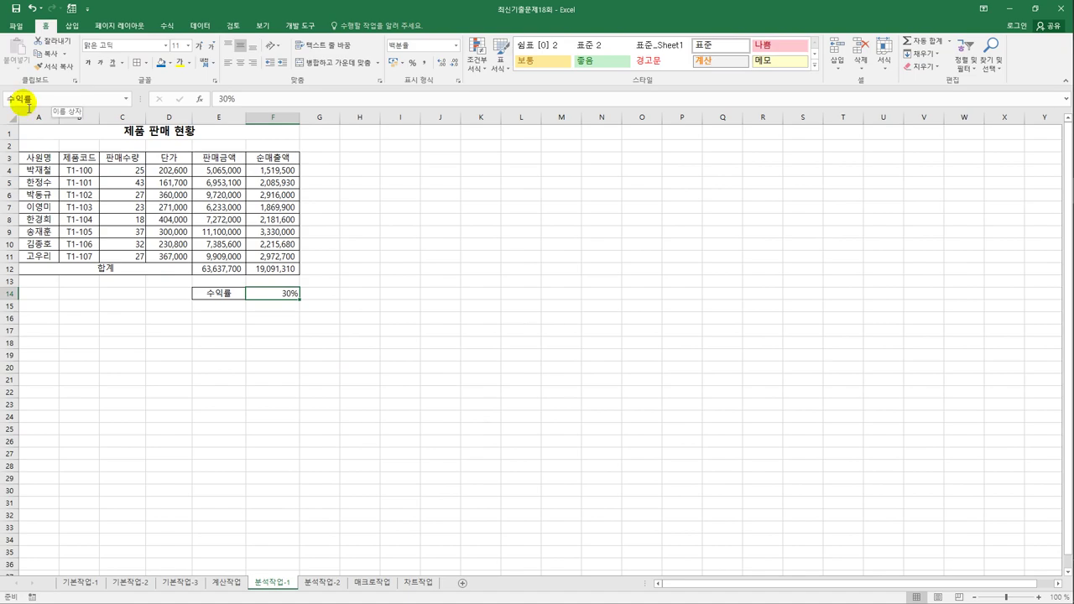
# Define the name 순매출액 for the total cell F12
pyautogui.click(260, 269)
pyautogui.click(61, 99)
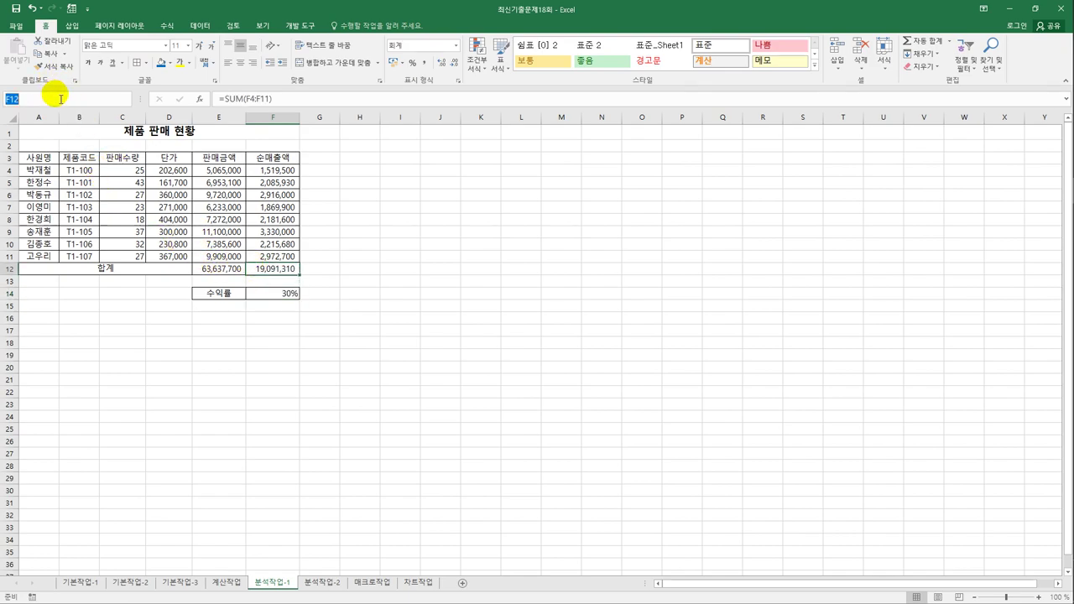
pyautogui.write('순매출액')
pyautogui.press('Return')
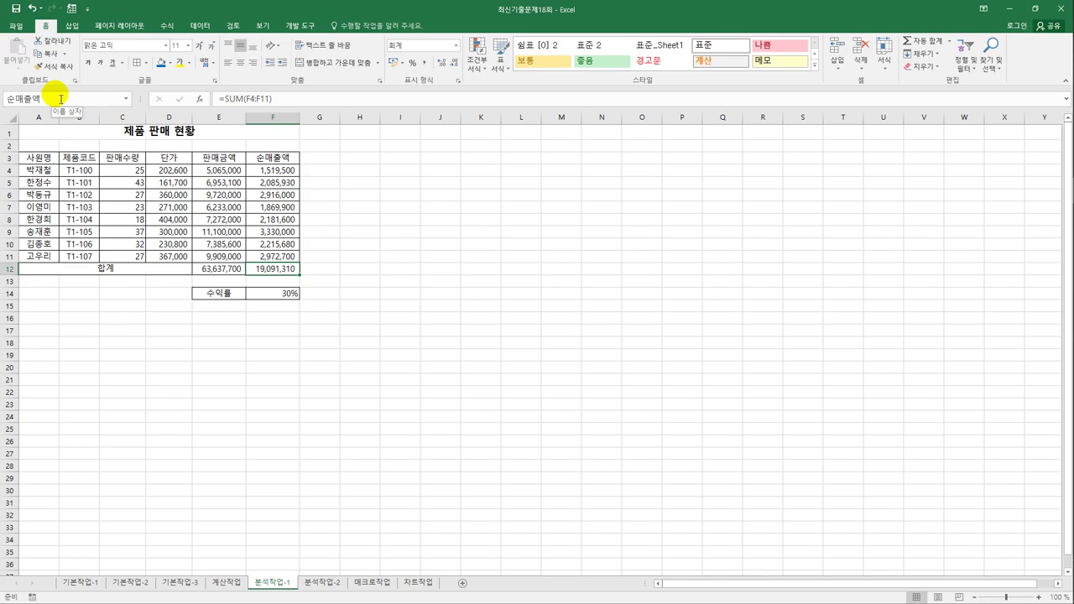
# Start a new scenario in the Scenario Manager for cell F14 and clear its default comment
pyautogui.click(258, 295)
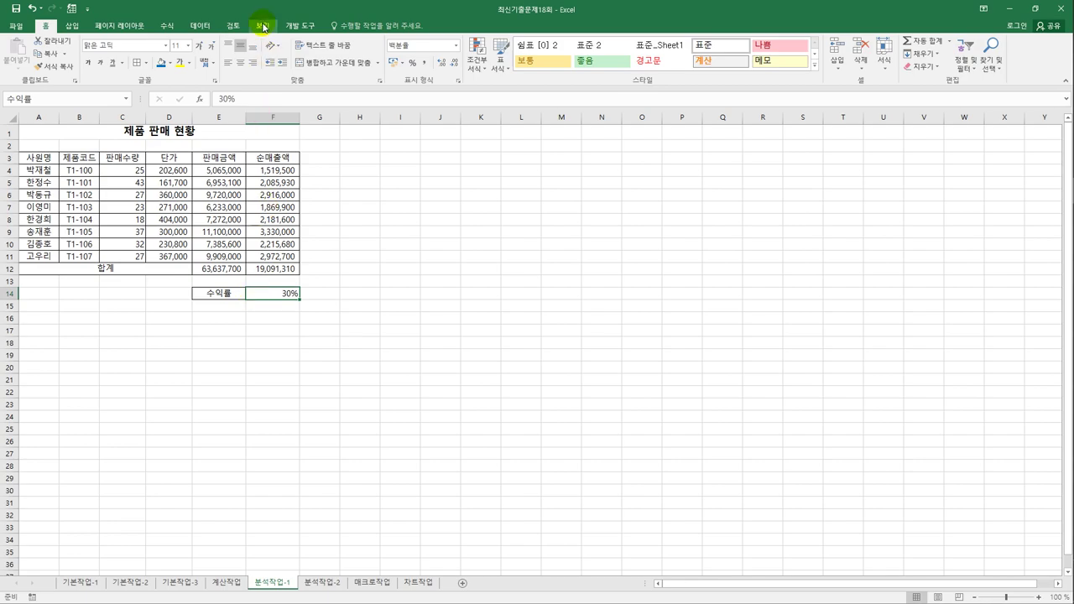
pyautogui.click(198, 26)
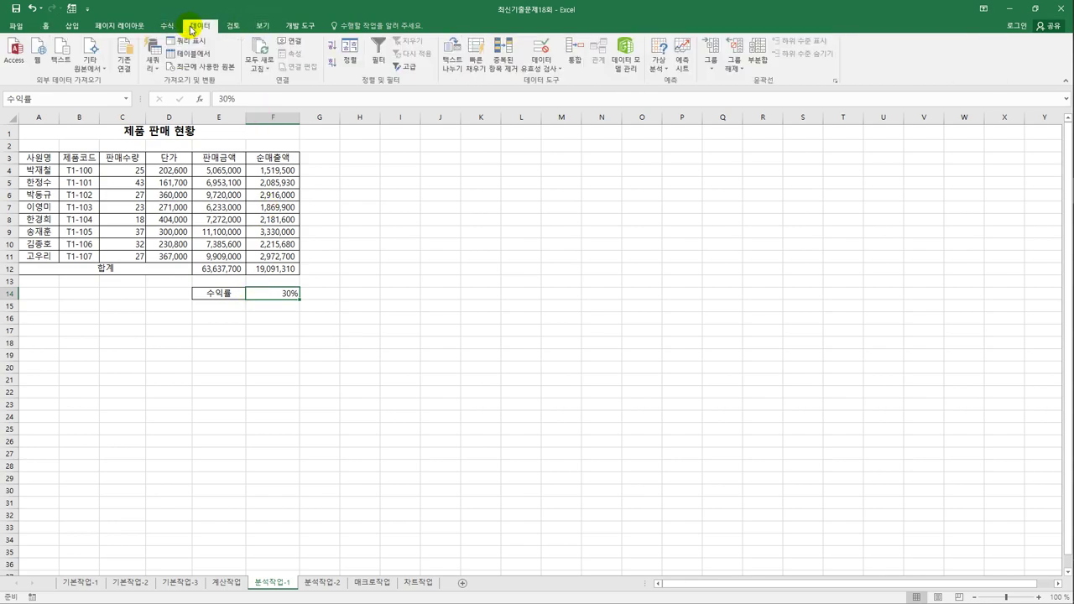
pyautogui.click(658, 65)
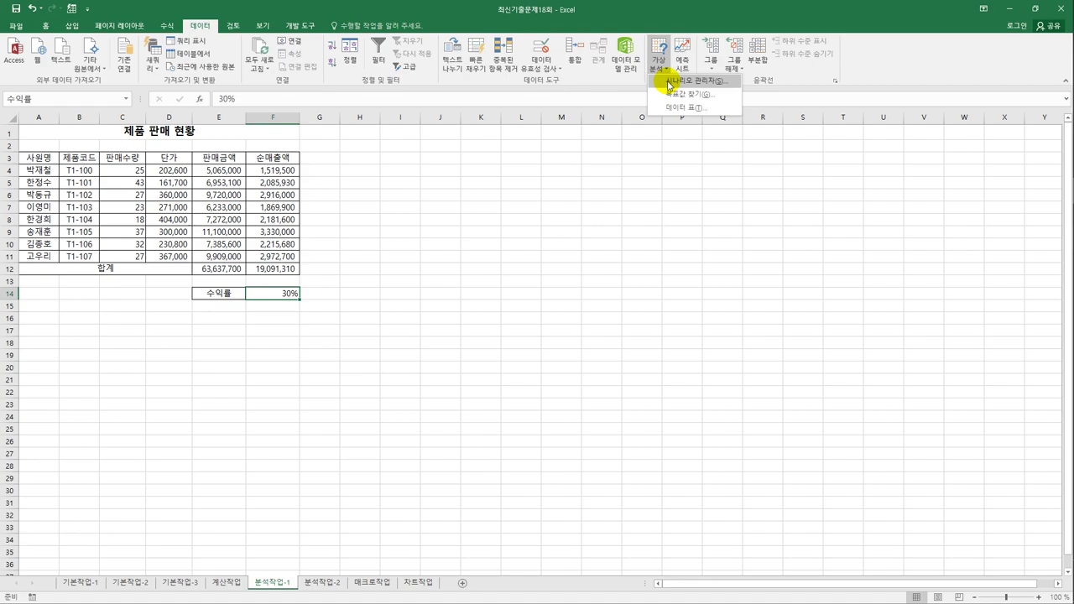
pyautogui.click(668, 81)
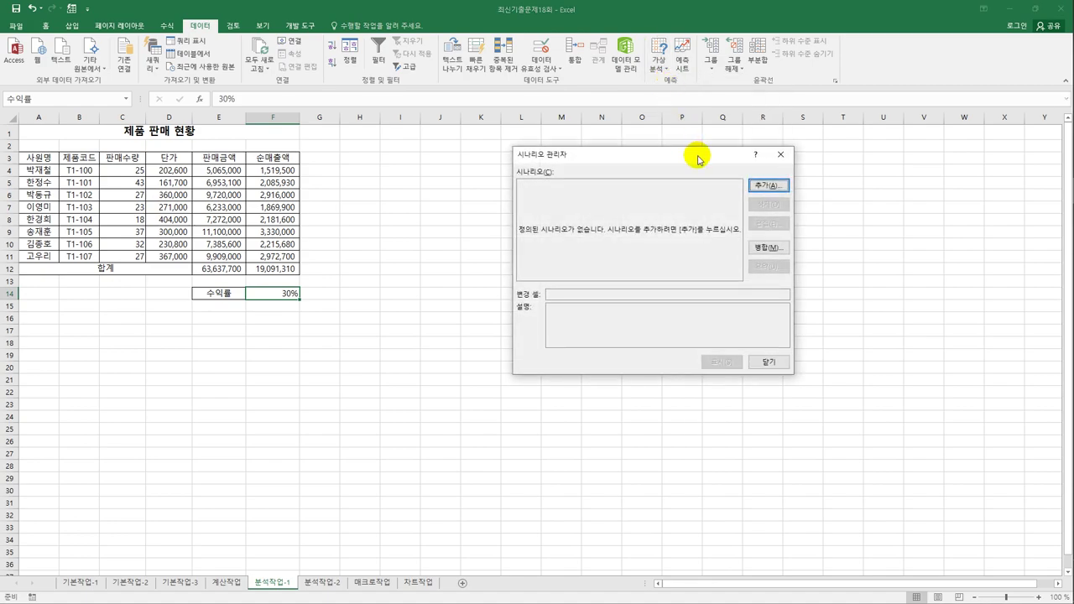
pyautogui.click(763, 185)
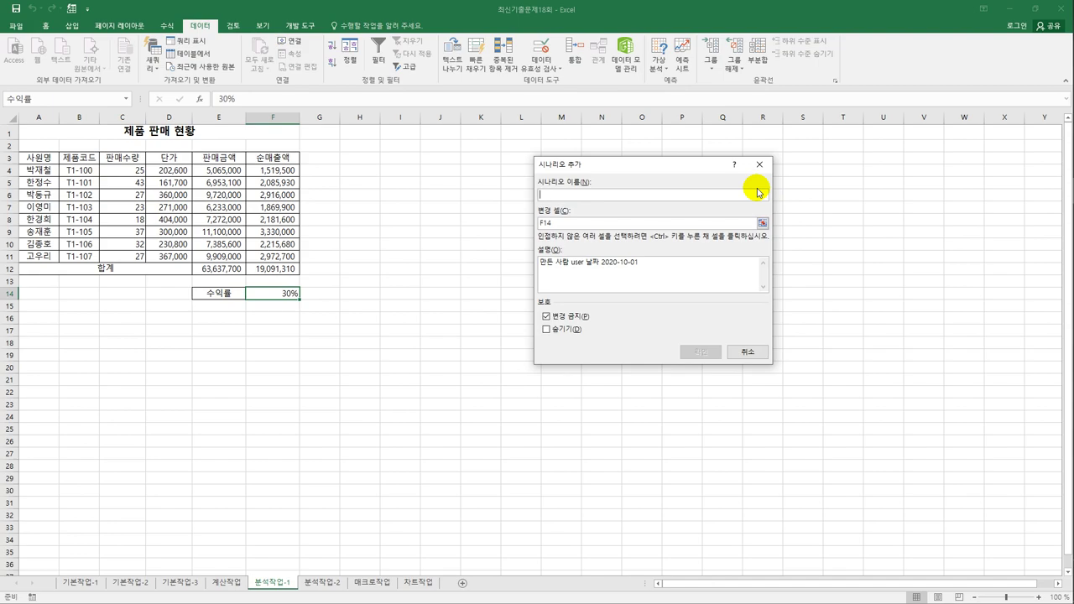
pyautogui.moveTo(671, 266); pyautogui.dragTo(460, 269)
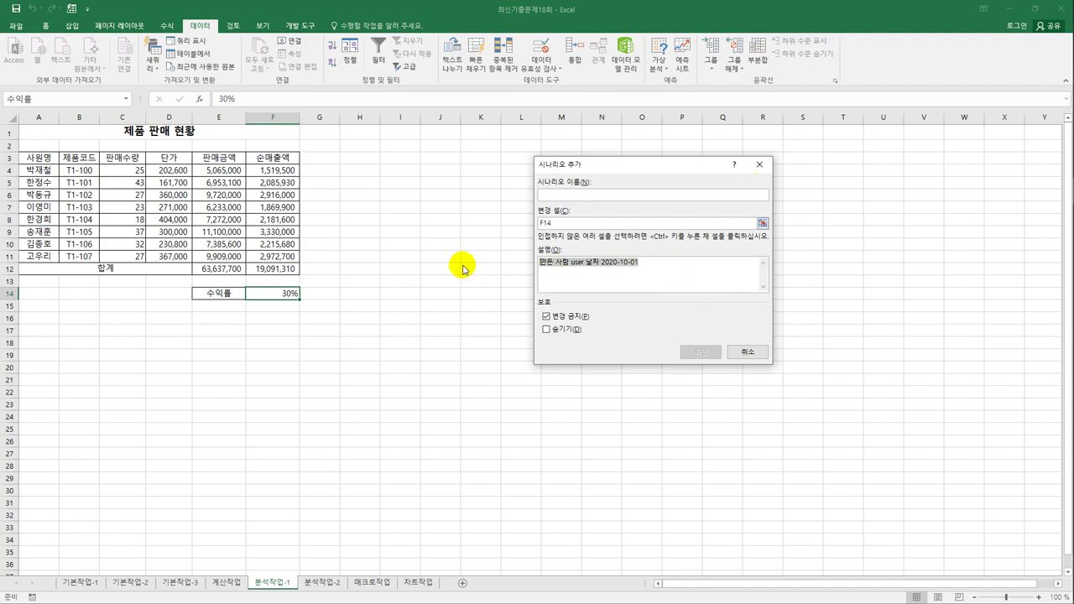
pyautogui.press('Delete')
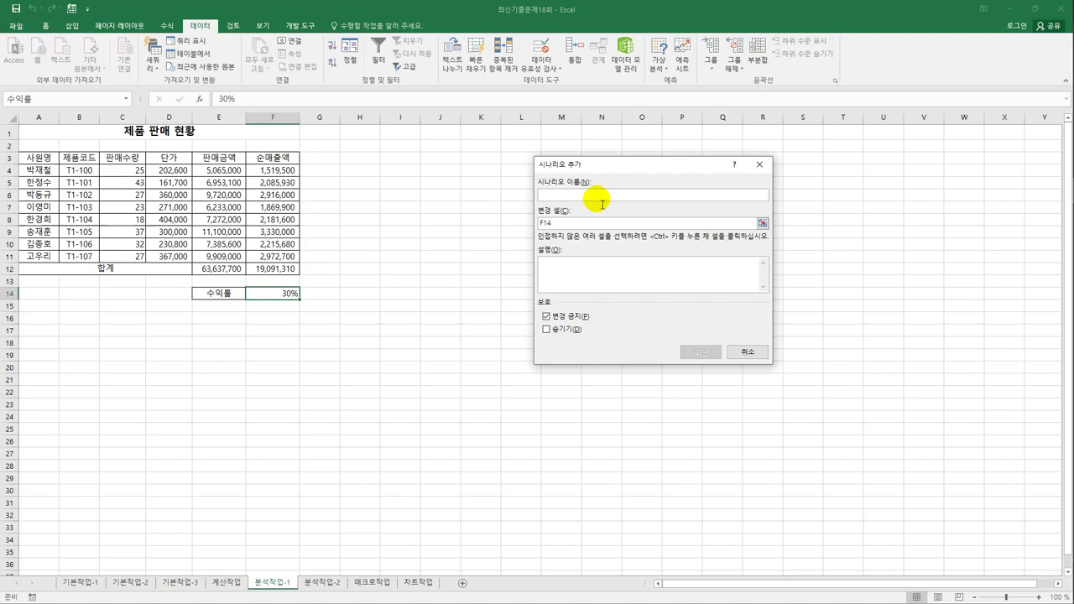
# Name the scenario 수익률증가, use $F$14 as its changing cell and set its 수익률 value to 40%
pyautogui.click(602, 198)
pyautogui.write('수익')
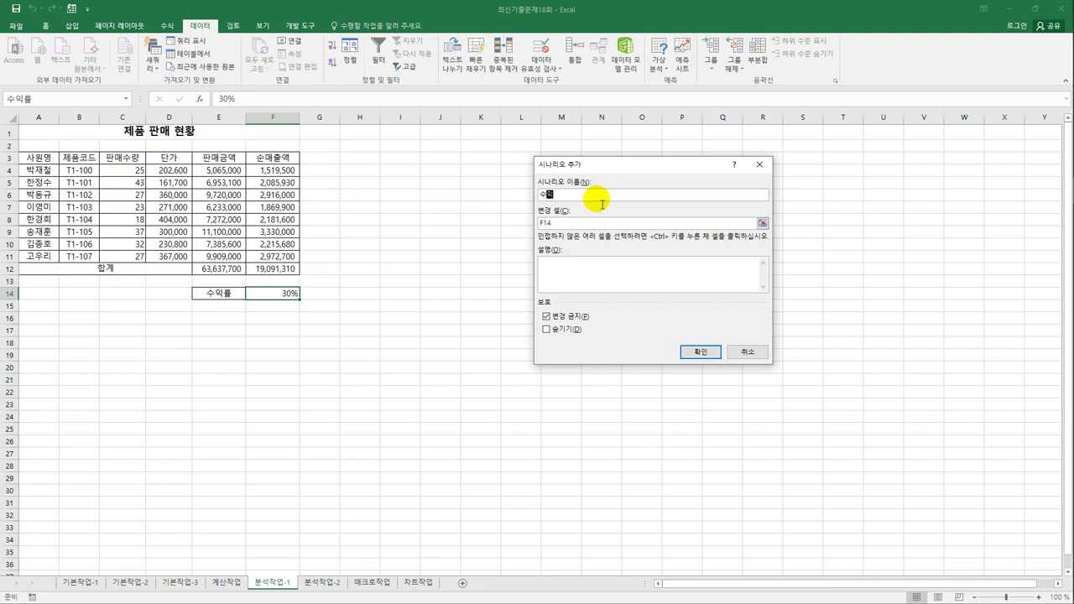
pyautogui.write('률증가')
pyautogui.press('Tab')
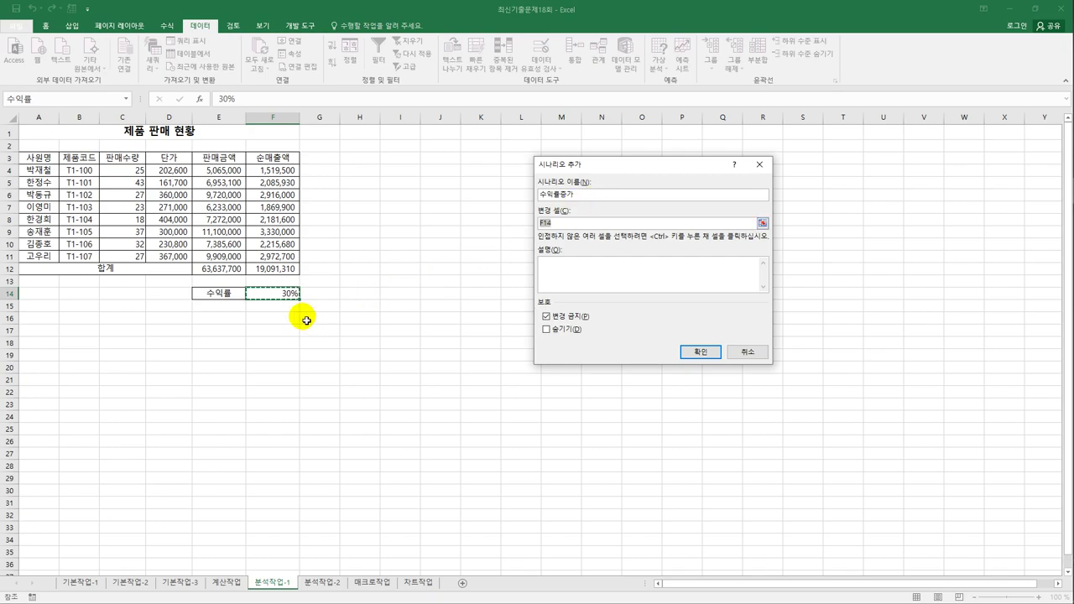
pyautogui.click(283, 293)
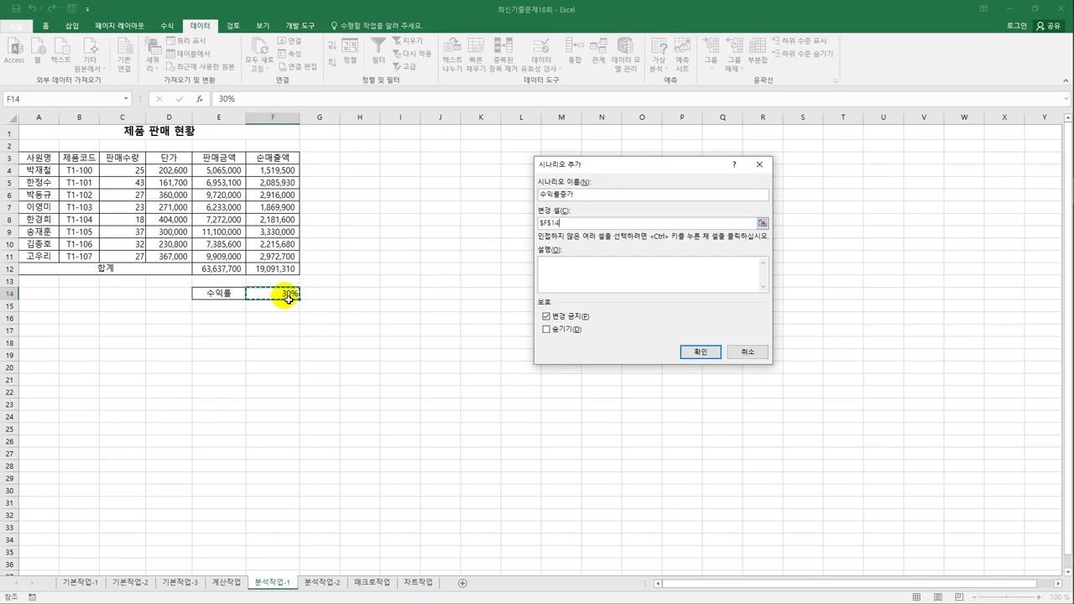
pyautogui.click(693, 352)
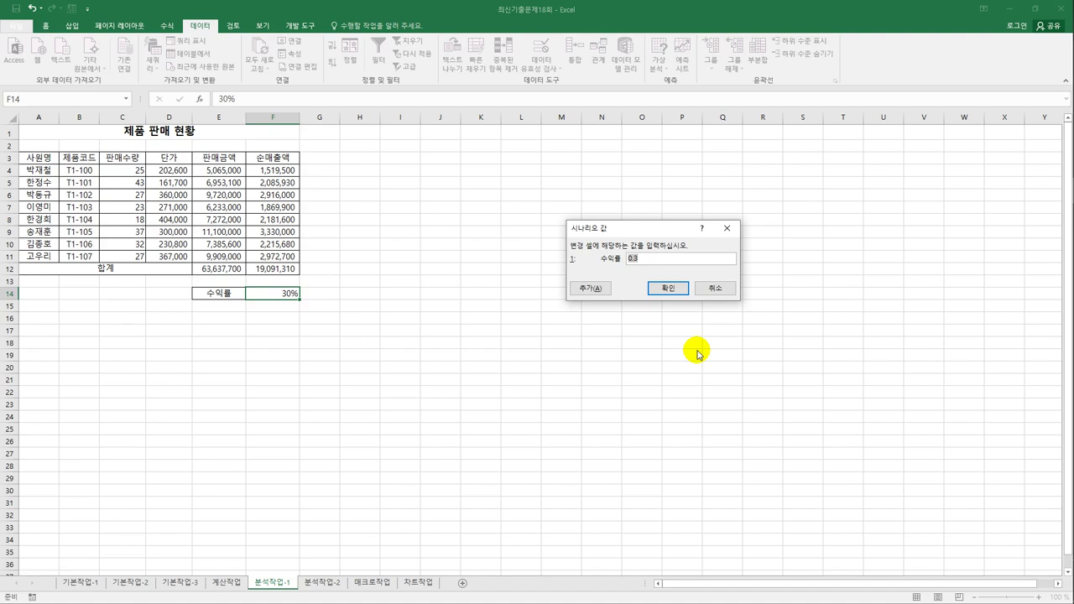
pyautogui.write('40%')
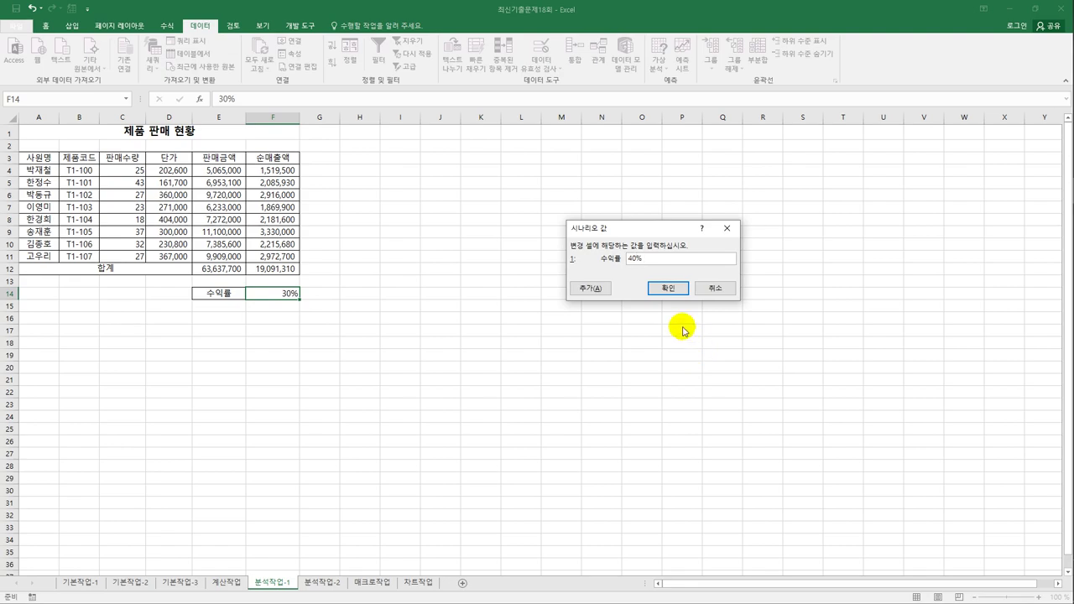
# Add a second scenario named 수익률감소 for F14 with an empty comment and a 수익률 value of 20%
pyautogui.click(587, 289)
pyautogui.moveTo(663, 271); pyautogui.dragTo(480, 264)
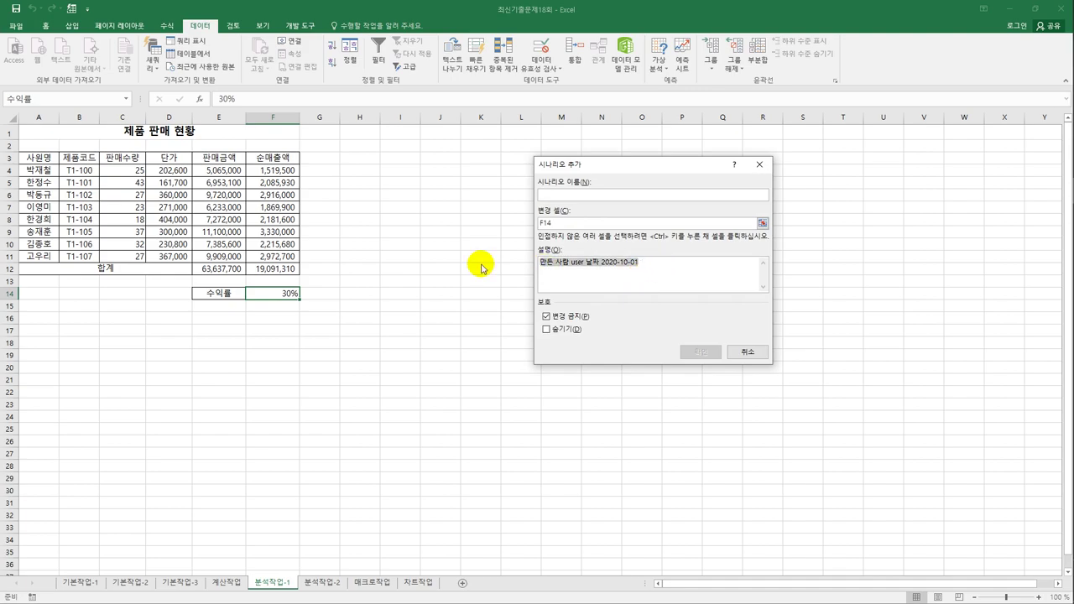
pyautogui.press('Delete')
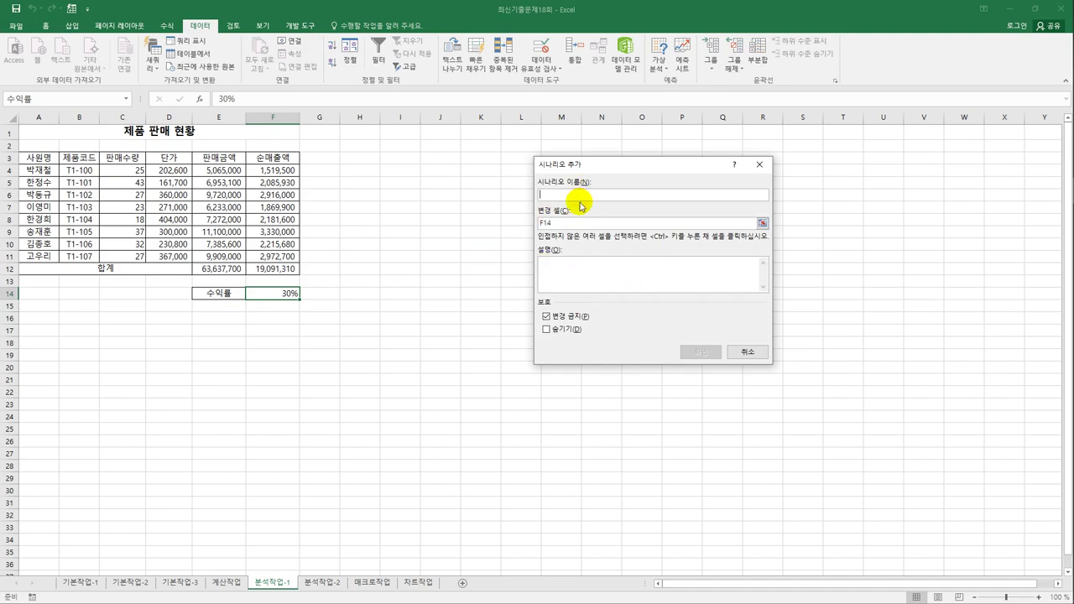
pyautogui.write('수익률감소')
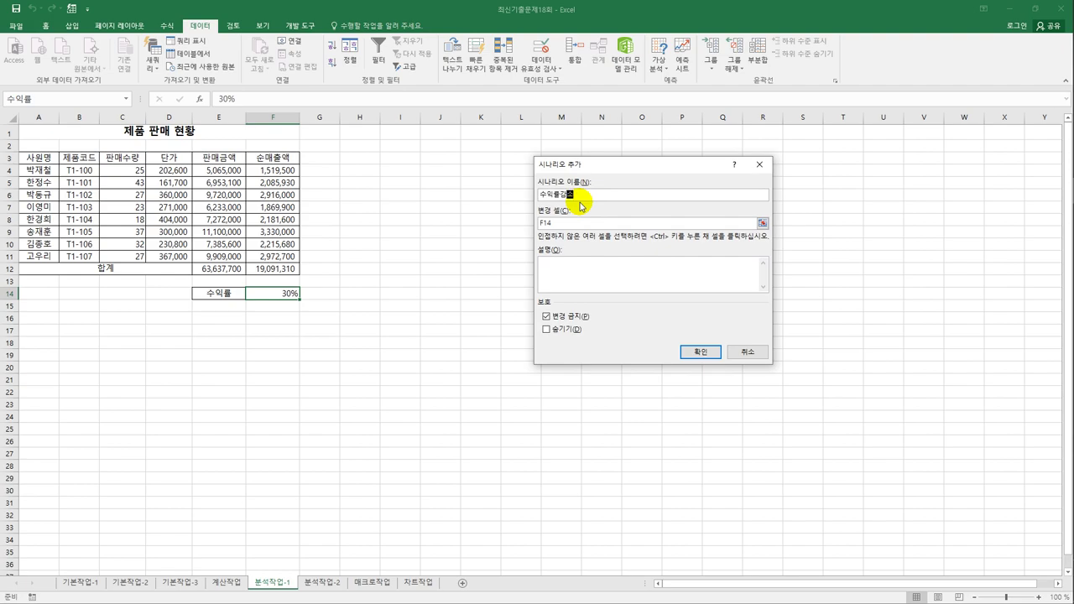
pyautogui.press('Tab')
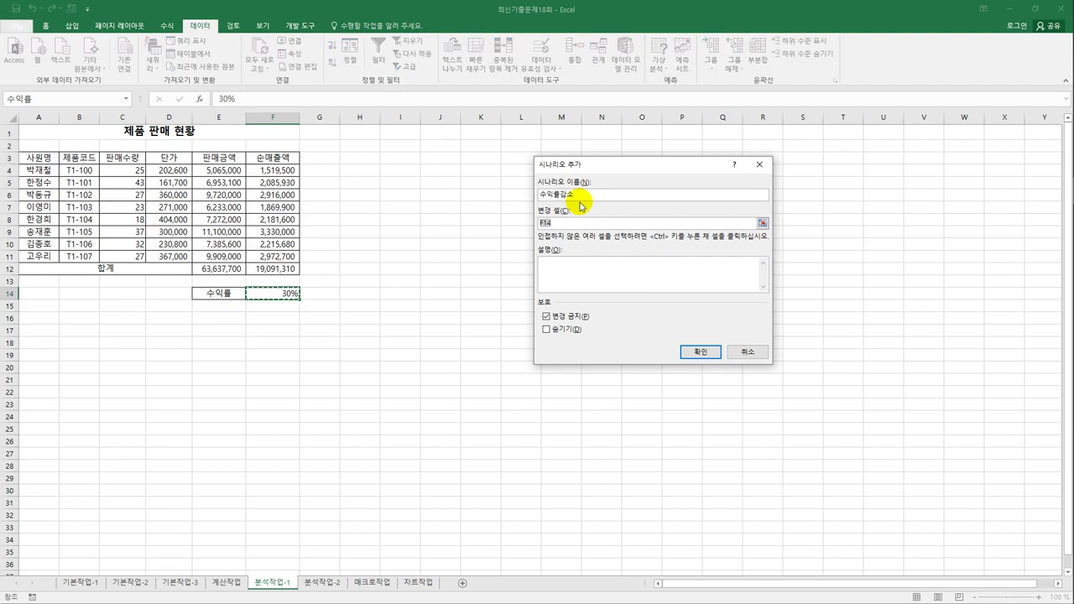
pyautogui.click(701, 351)
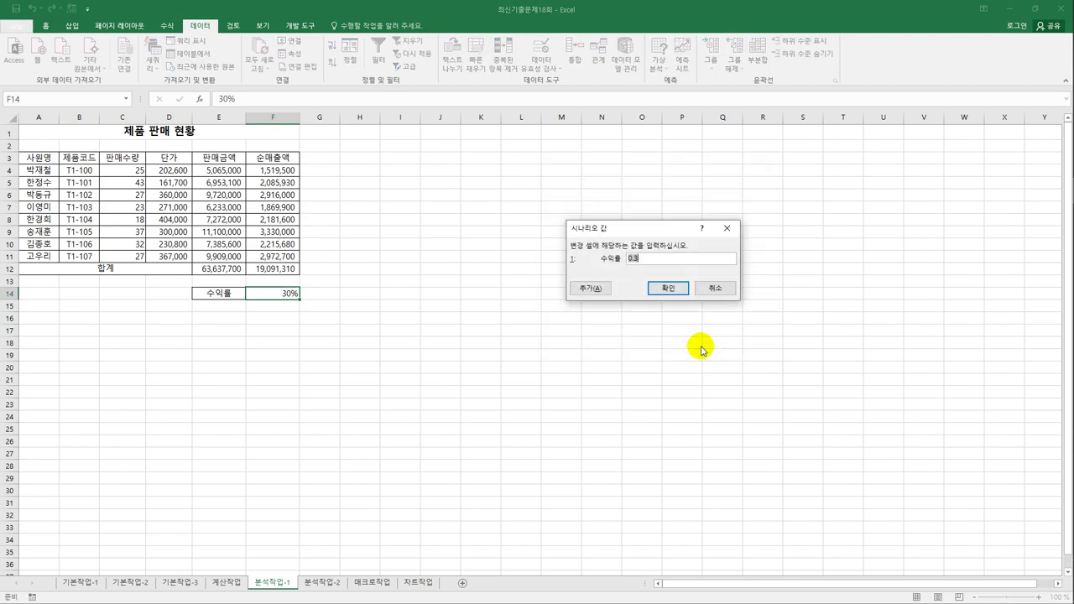
pyautogui.write('20%')
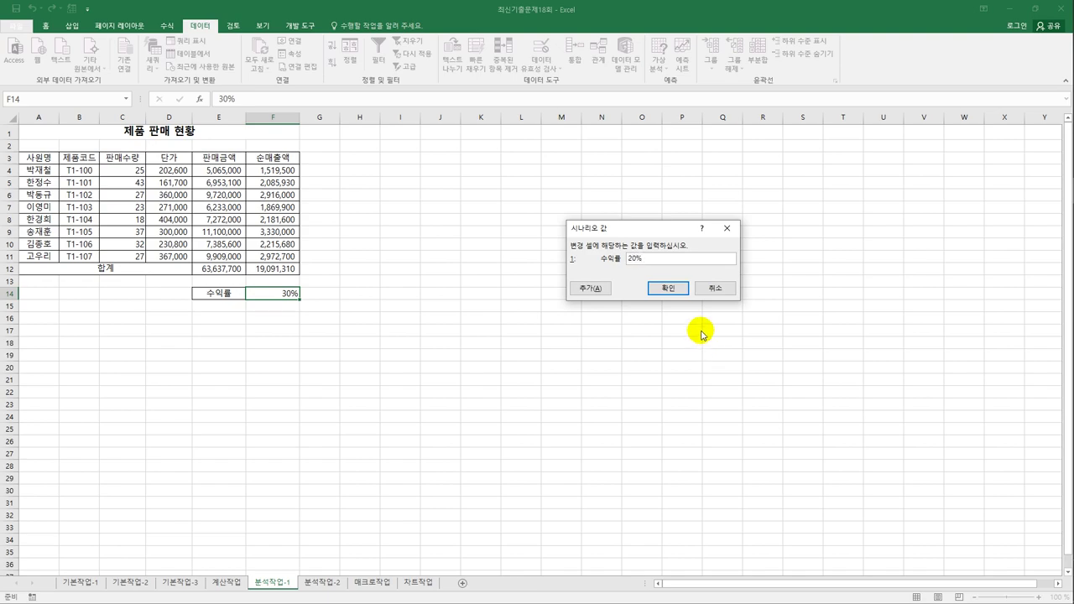
pyautogui.click(678, 289)
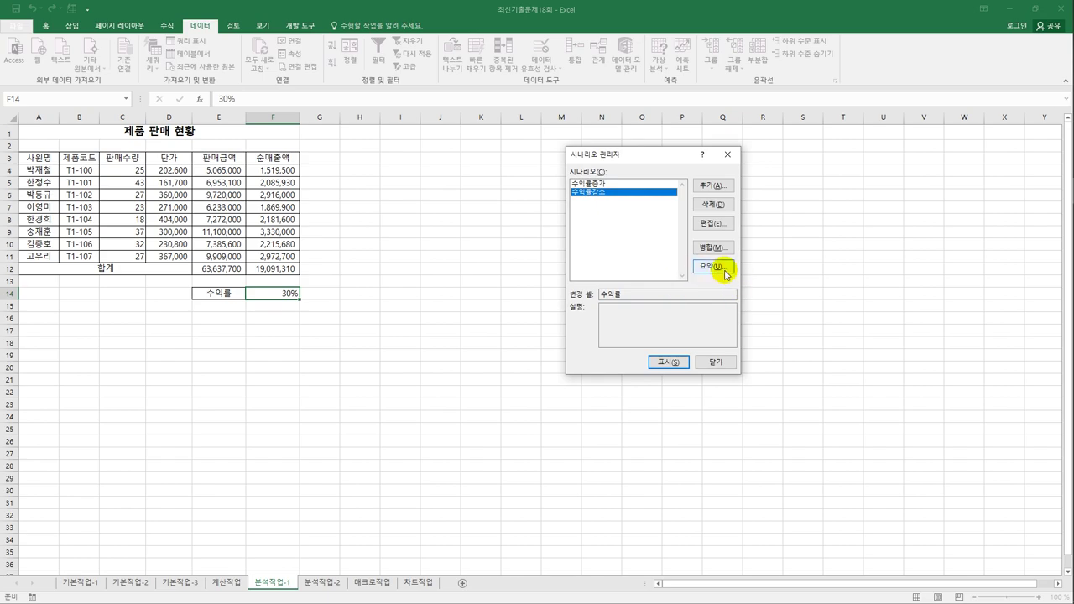
# Create a scenario summary report with the 순매출액 total F12 as the result cell
pyautogui.click(713, 266)
pyautogui.click(272, 270)
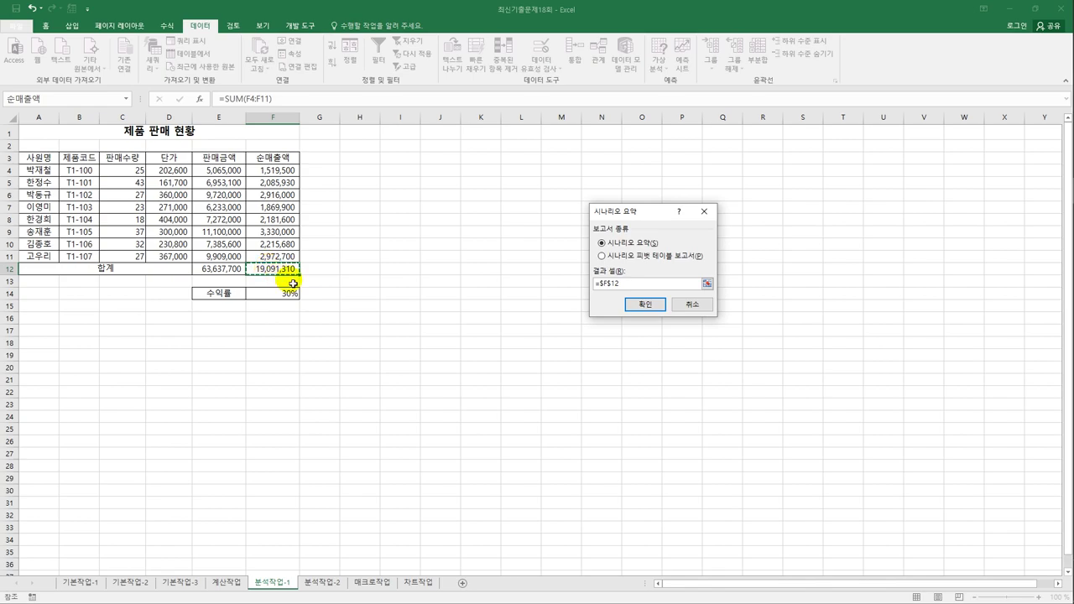
pyautogui.click(639, 307)
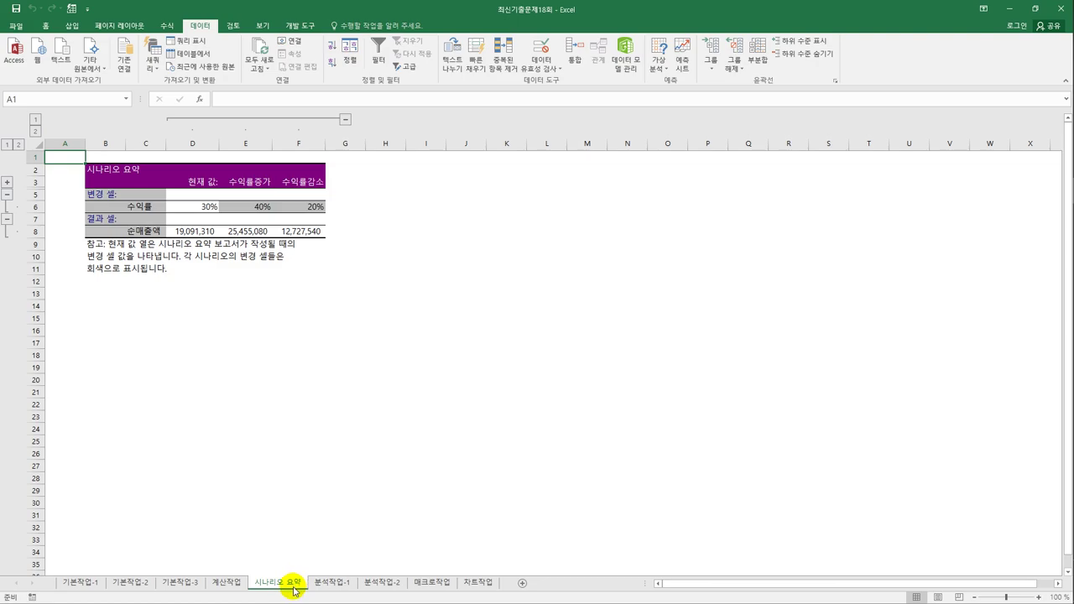
# On the 분석작업-2 sheet, sort the sales table by 제품명 in ascending order
pyautogui.click(384, 587)
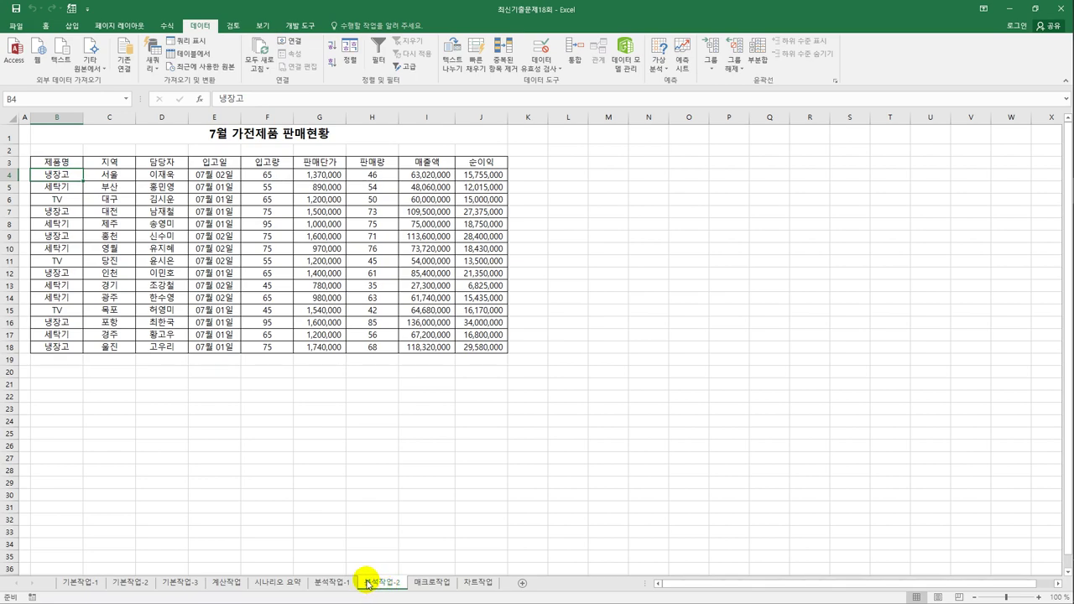
pyautogui.click(71, 166)
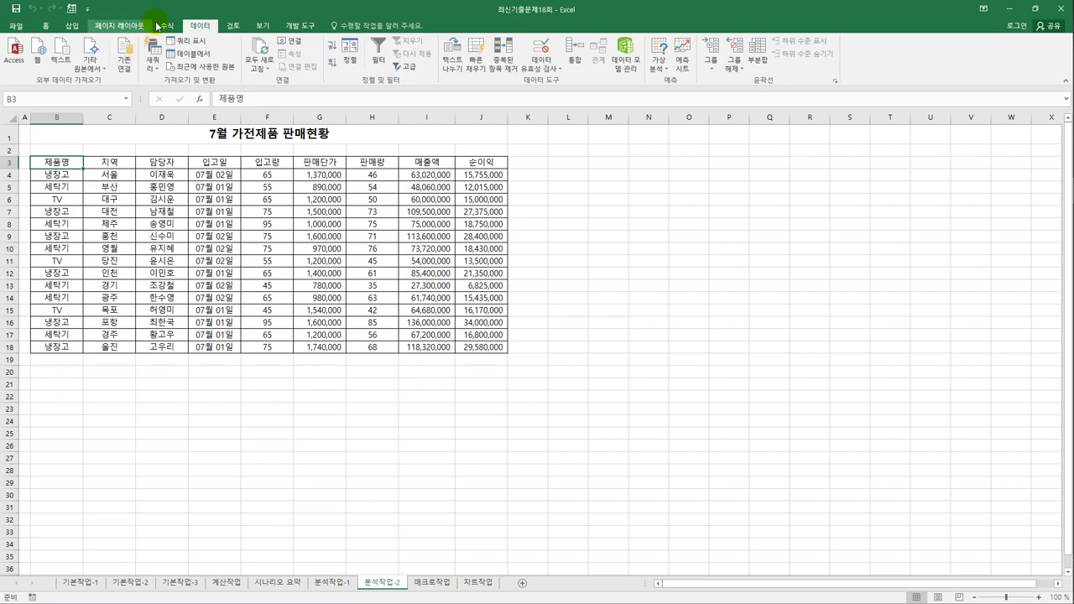
pyautogui.click(332, 49)
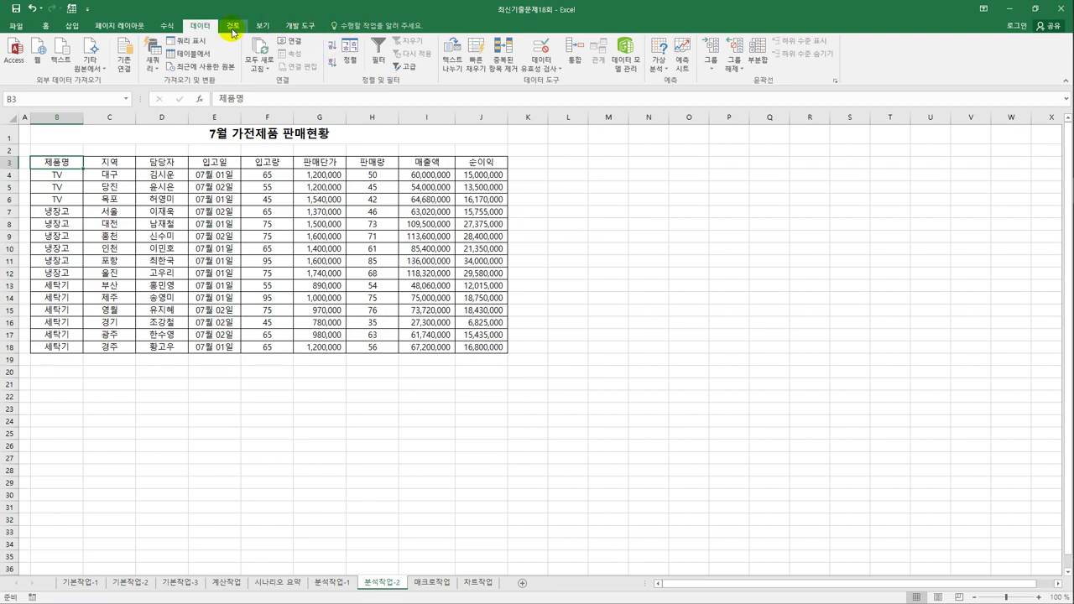
# Add subtotals to the sales table grouped by 제품명, using the 최대값 function on 순이익
pyautogui.click(757, 58)
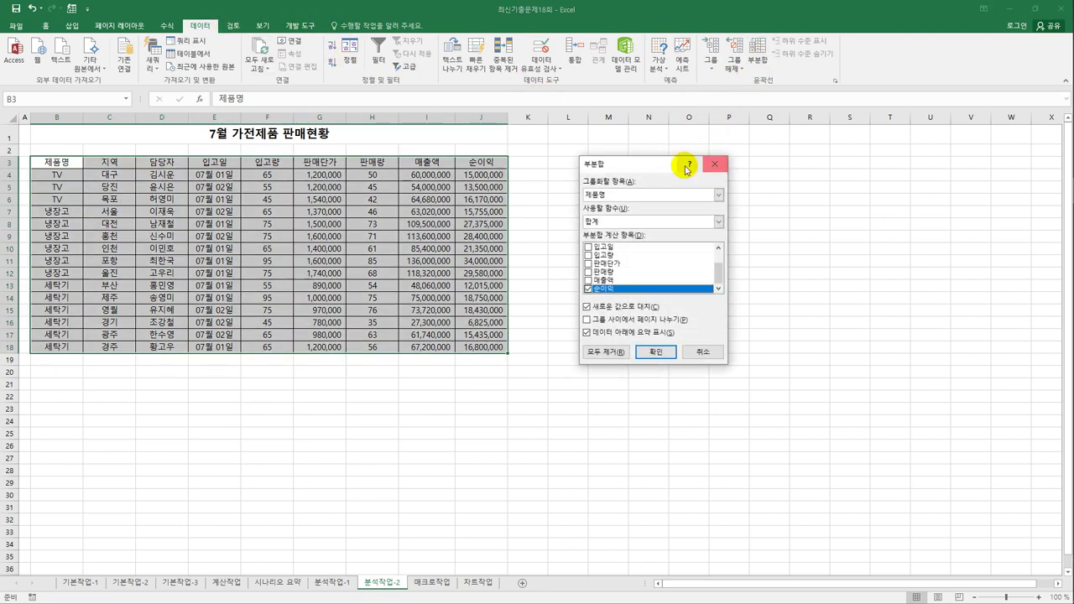
pyautogui.click(646, 223)
pyautogui.click(629, 260)
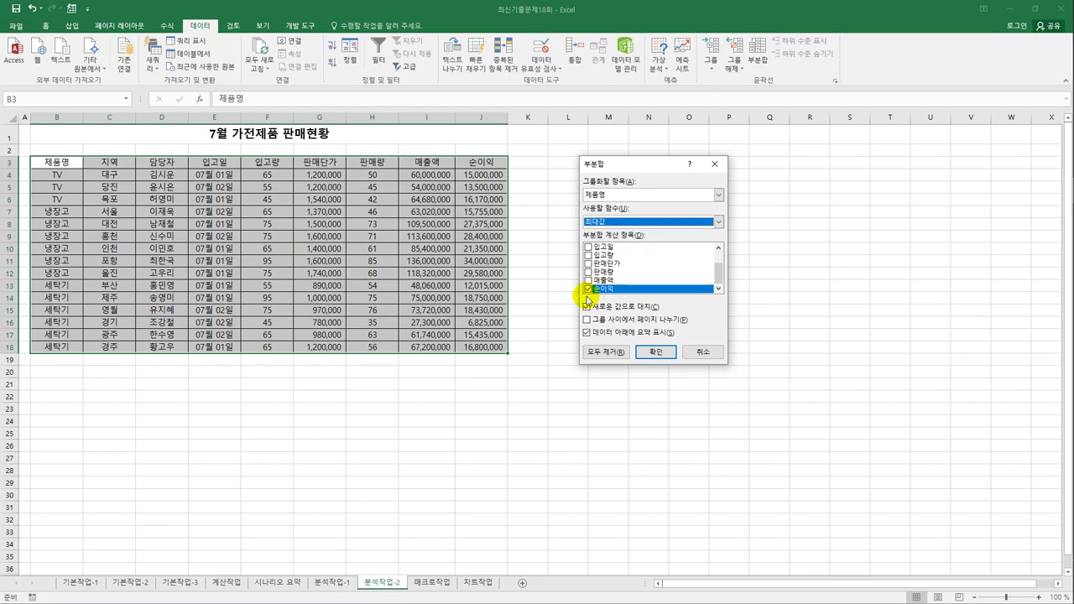
pyautogui.click(647, 353)
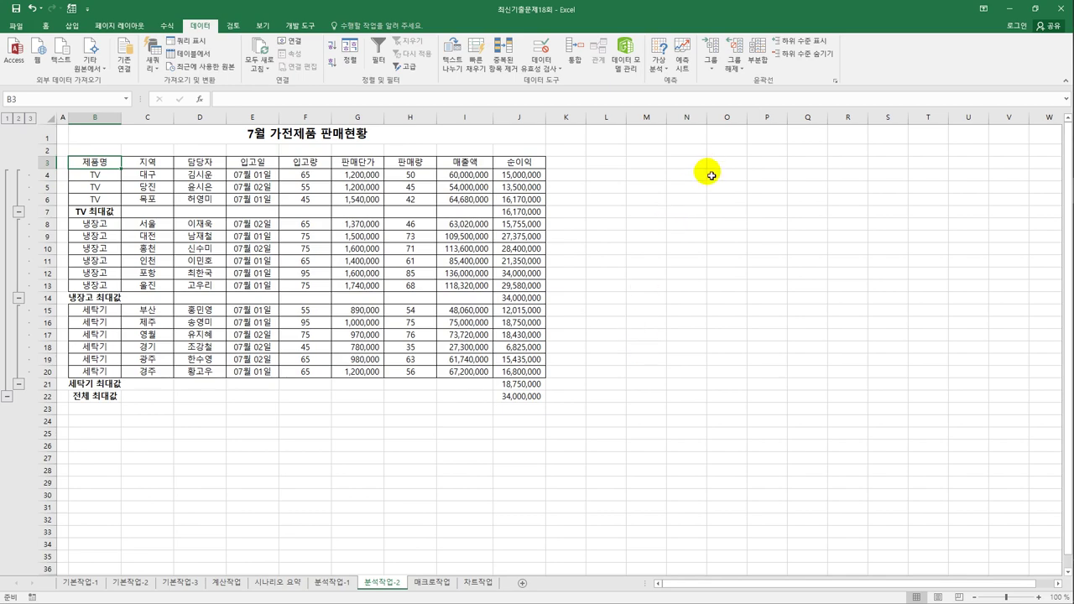
# Add a second 제품명 subtotal with 최소값 of 판매량 only, keeping the existing subtotals, and widen column B slightly
pyautogui.click(757, 50)
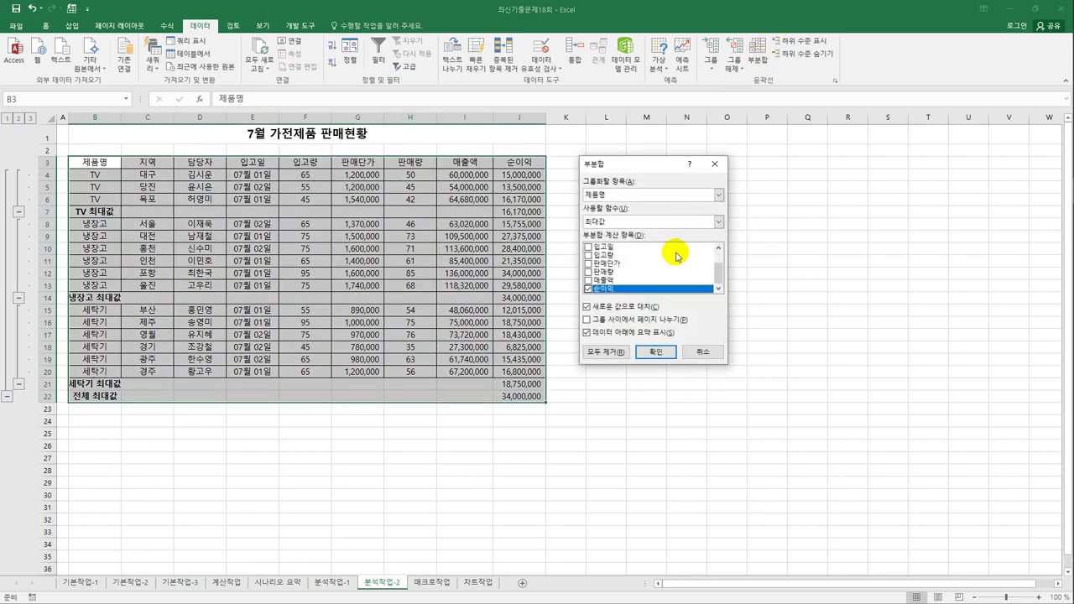
pyautogui.click(663, 222)
pyautogui.click(664, 266)
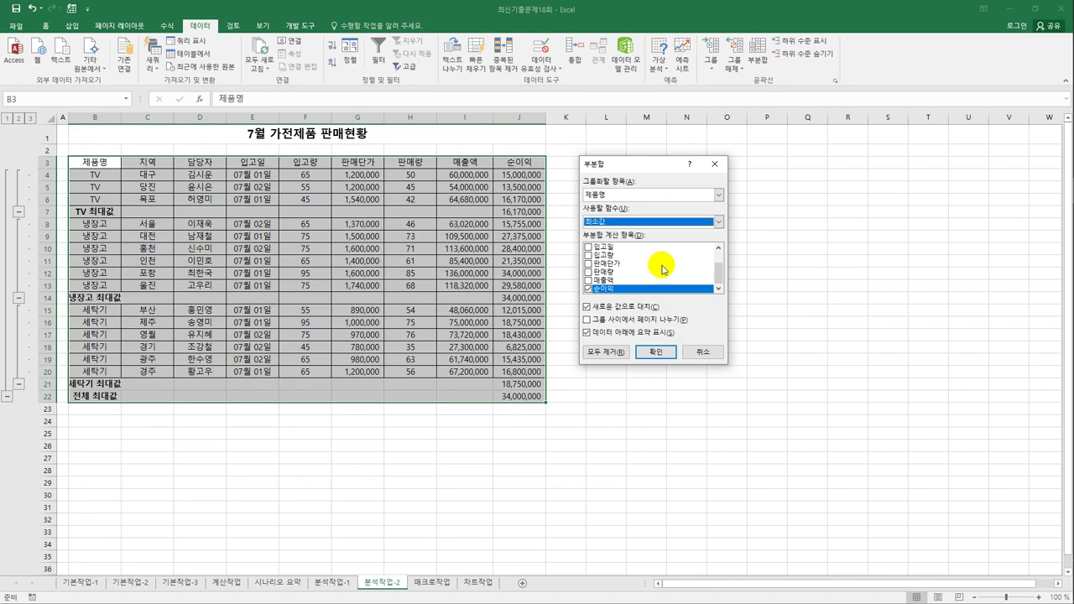
pyautogui.click(588, 289)
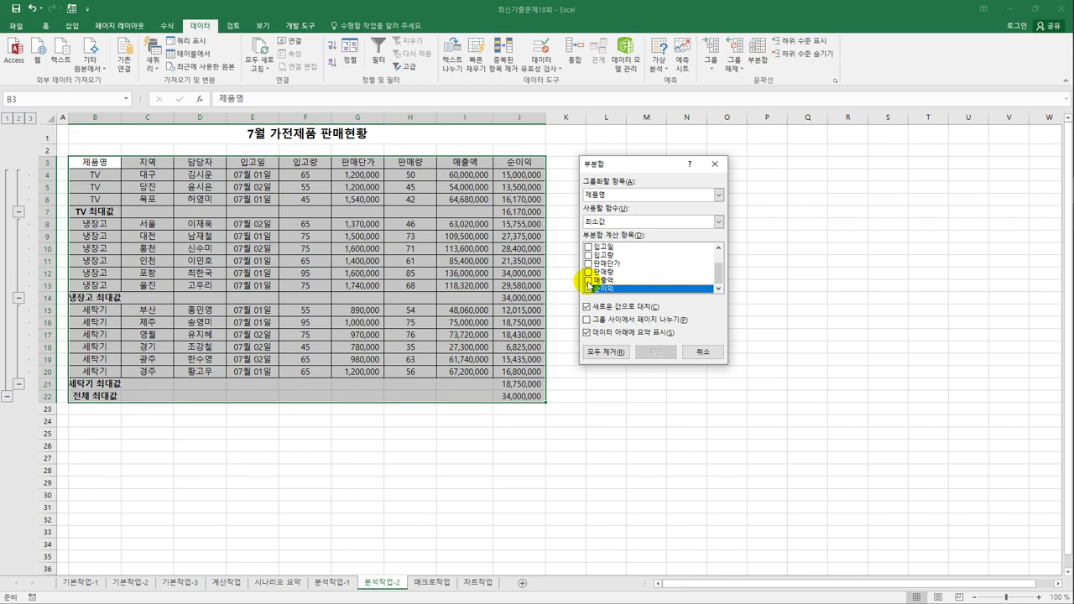
pyautogui.click(589, 272)
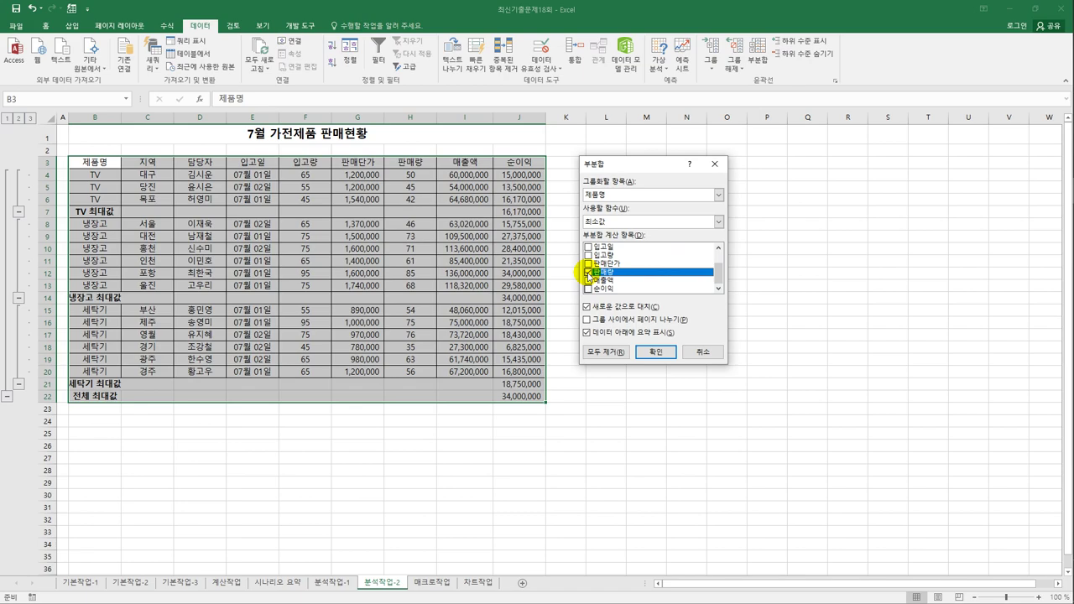
pyautogui.click(593, 307)
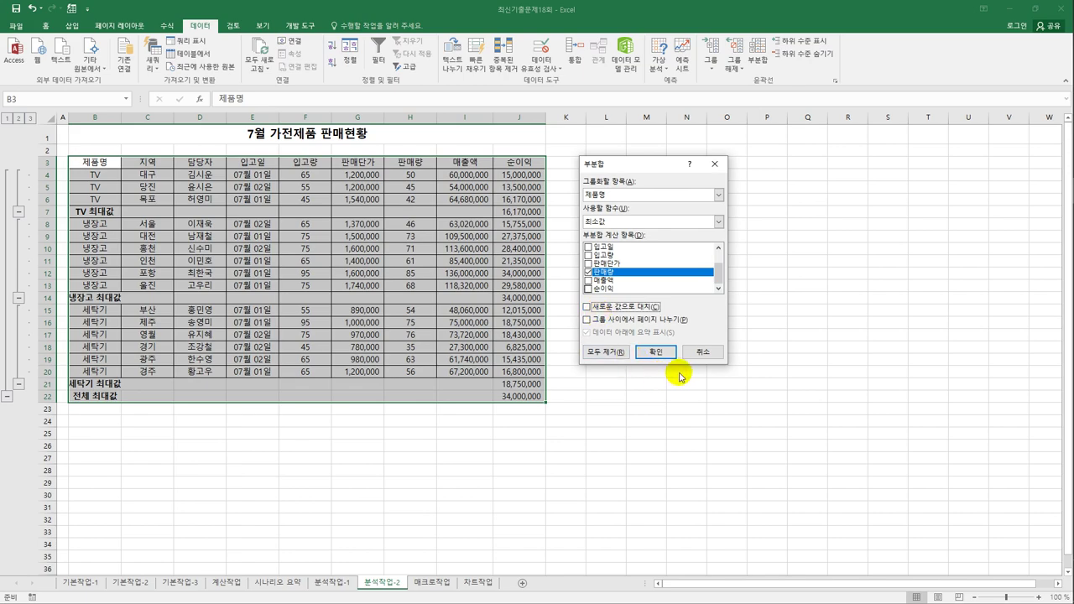
pyautogui.click(659, 353)
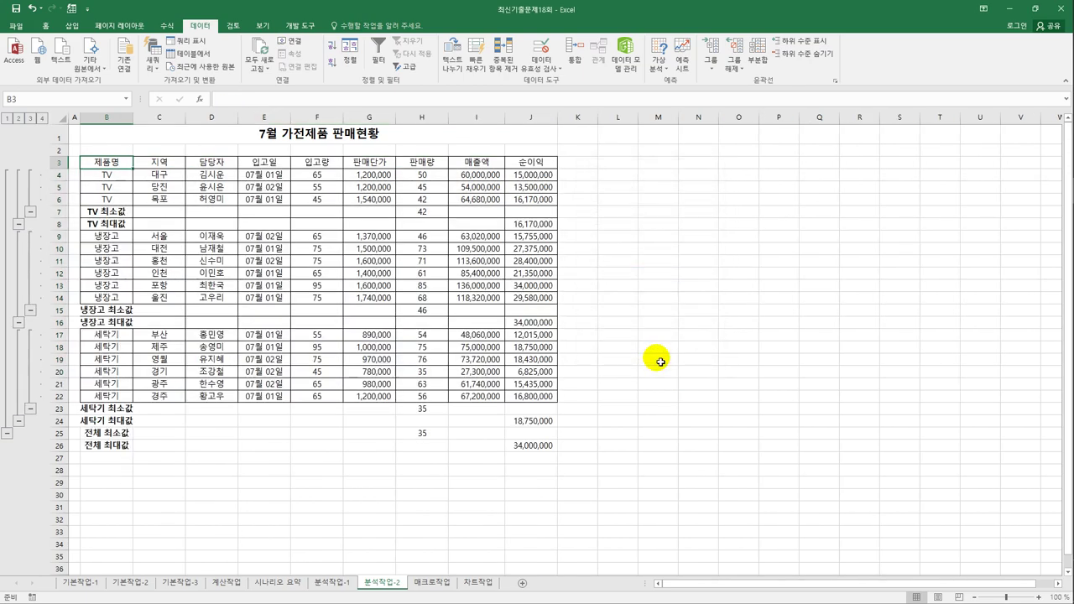
pyautogui.click(133, 128)
pyautogui.moveTo(133, 117); pyautogui.dragTo(142, 116)
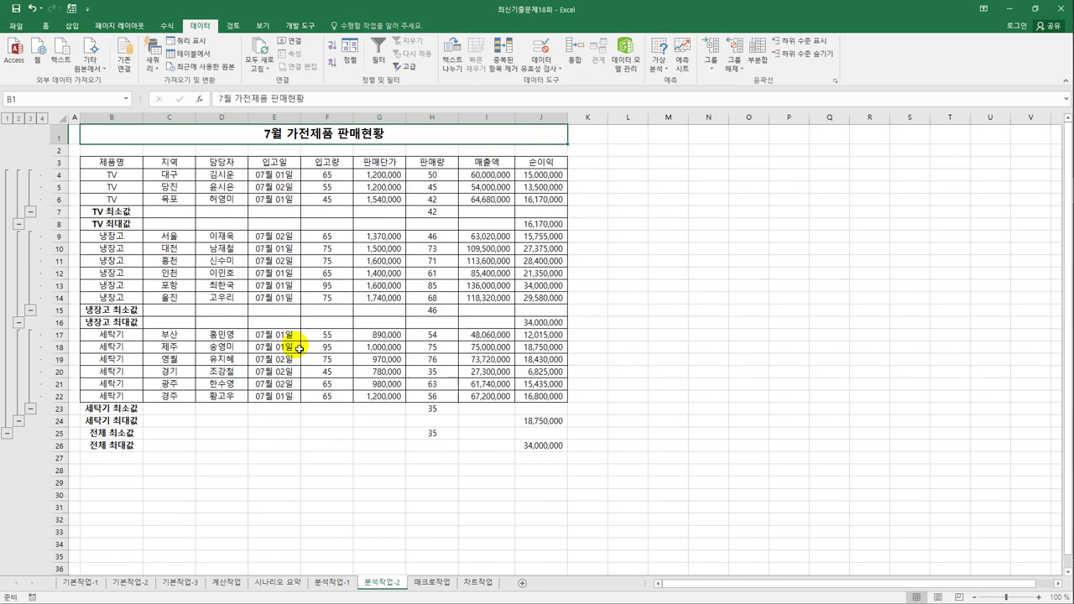
# On the 매크로작업 sheet, start recording a new macro stored in the current workbook
pyautogui.click(432, 582)
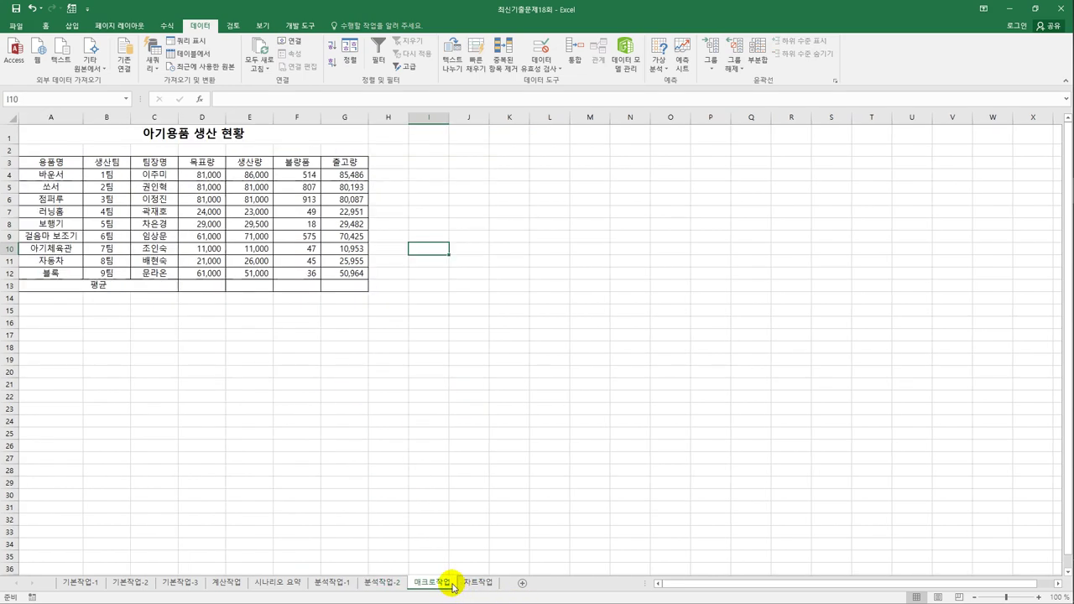
pyautogui.click(552, 429)
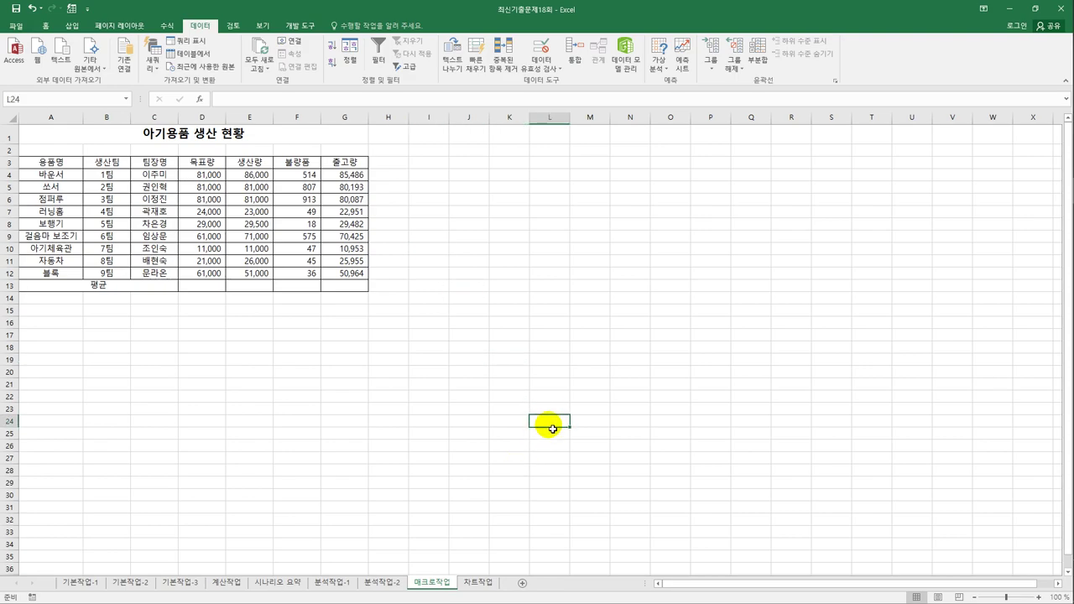
pyautogui.click(470, 185)
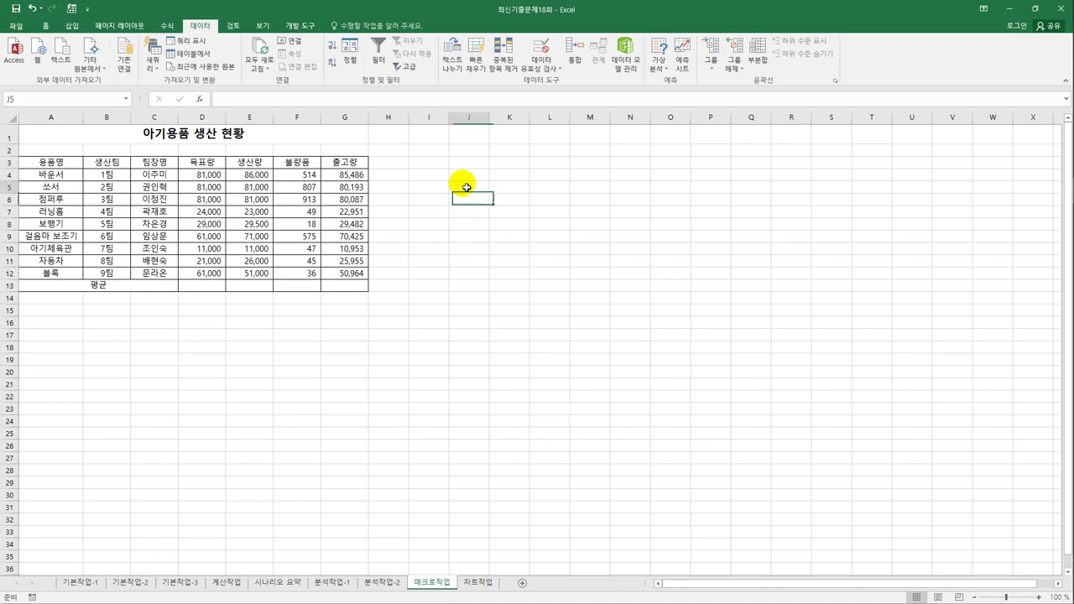
pyautogui.click(300, 26)
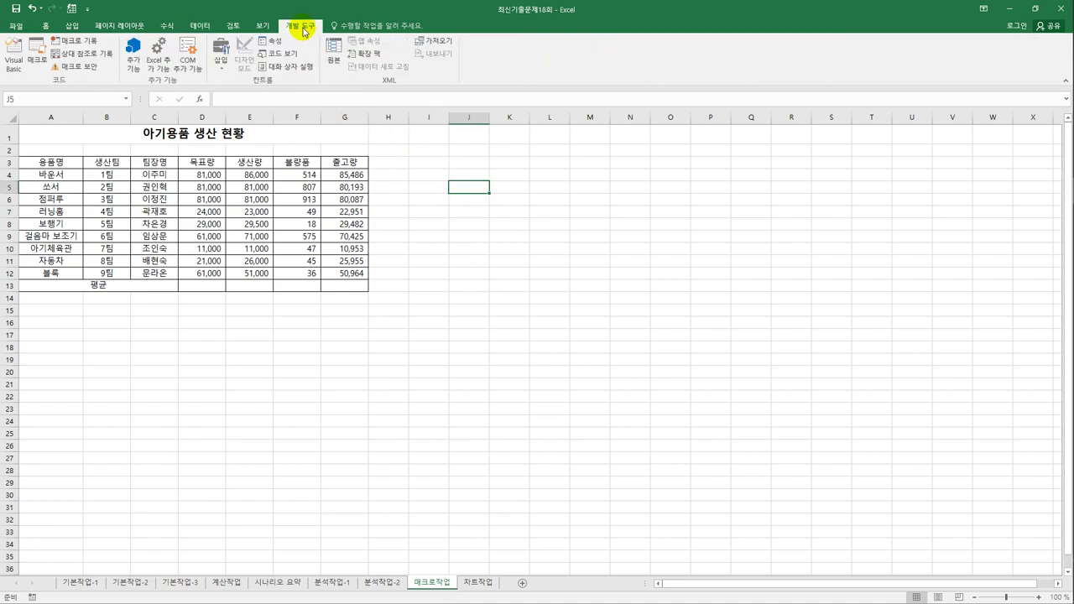
pyautogui.click(65, 40)
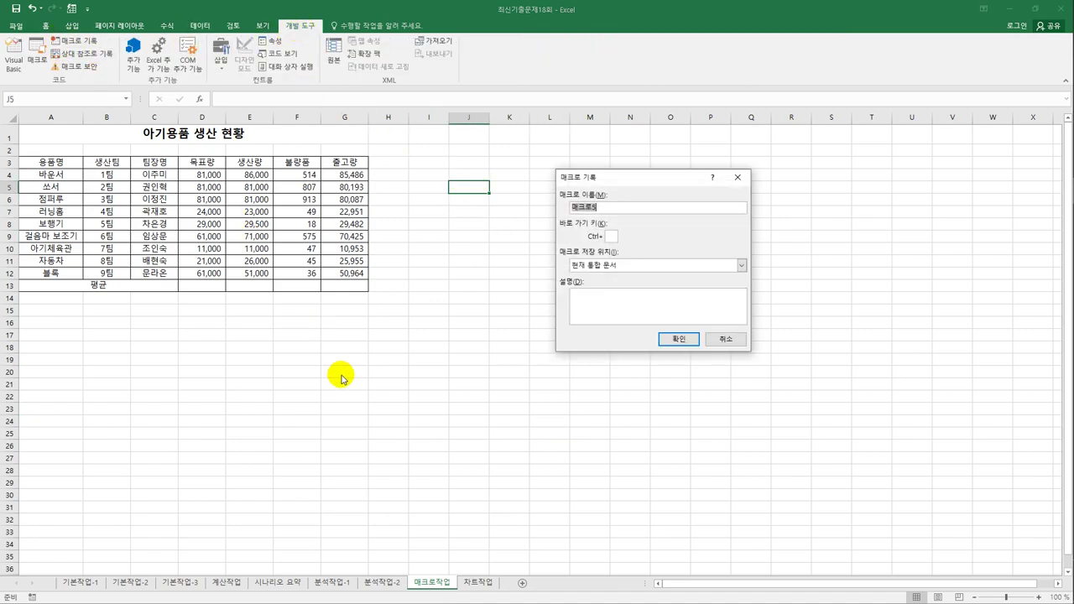
pyautogui.write('평균')
pyautogui.press('Return')
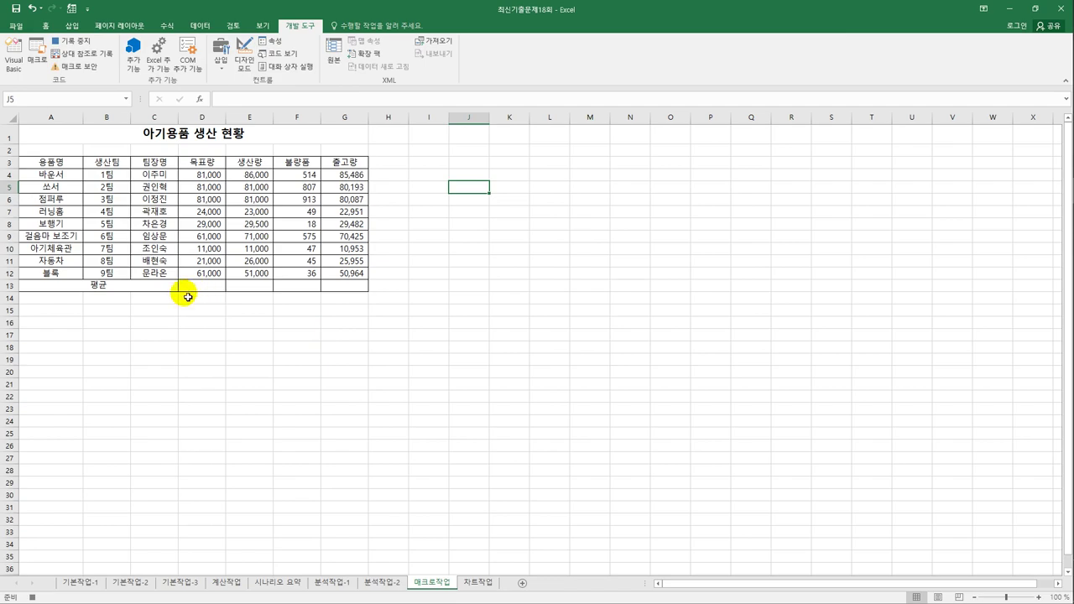
# Give the header row A3:G3 a standard yellow font and standard blue fill, and stop the macro recording
pyautogui.moveTo(79, 162); pyautogui.dragTo(349, 172)
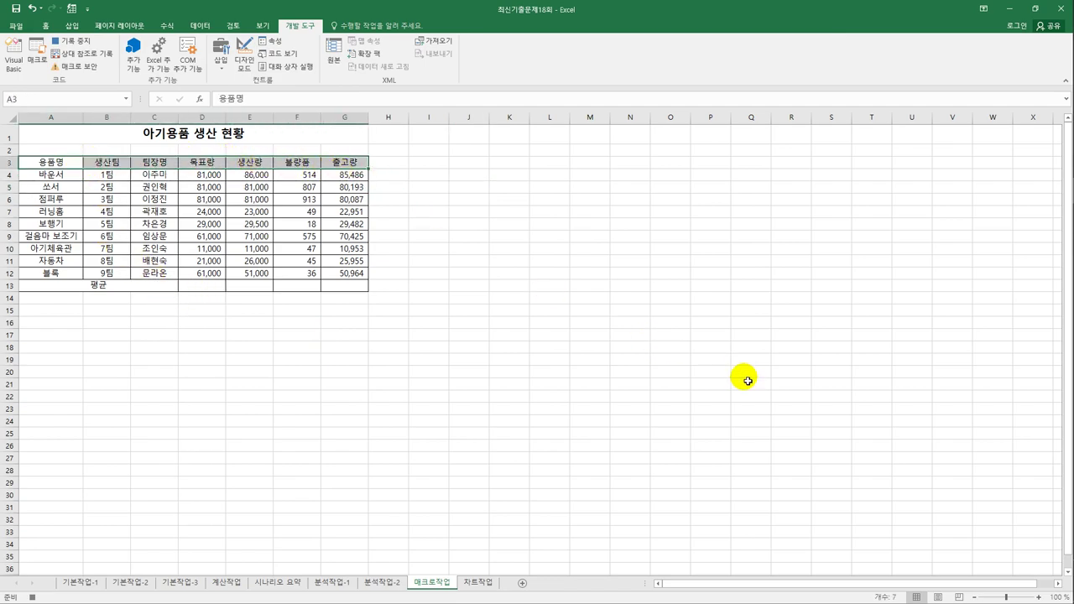
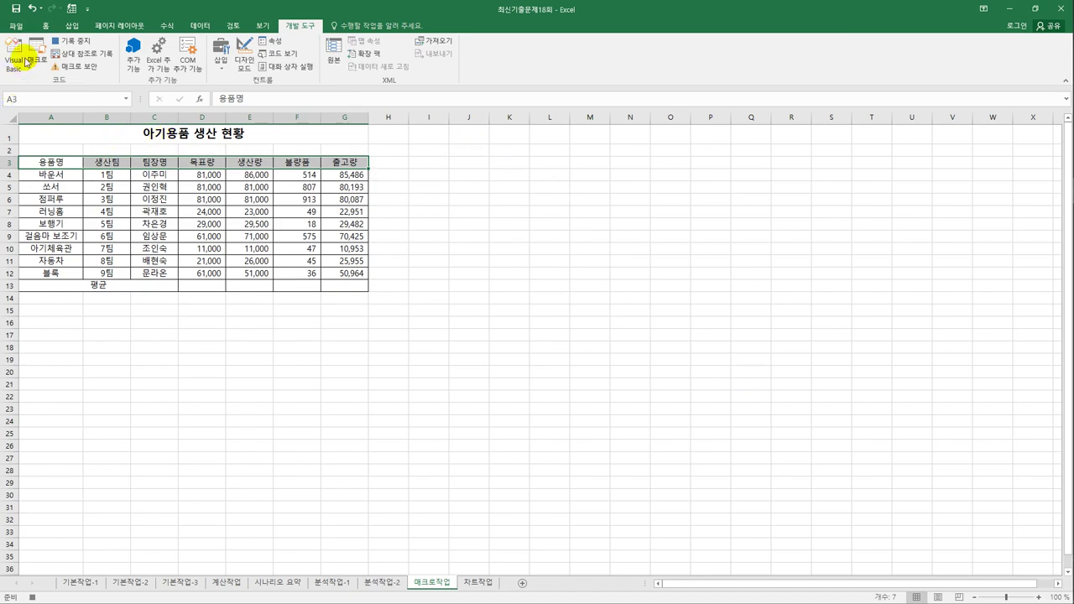
pyautogui.click(44, 30)
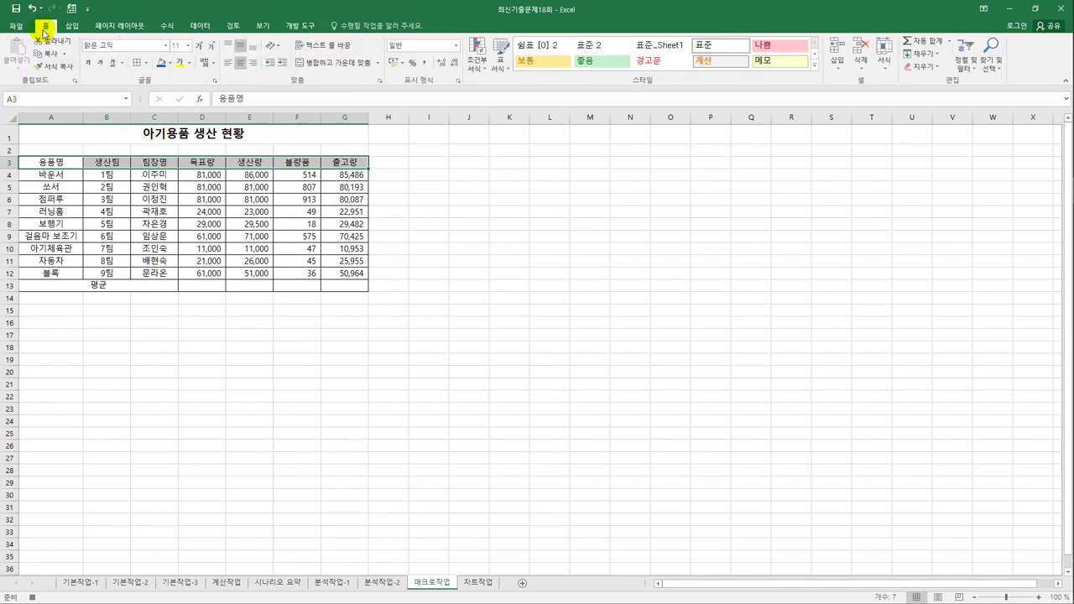
pyautogui.click(190, 64)
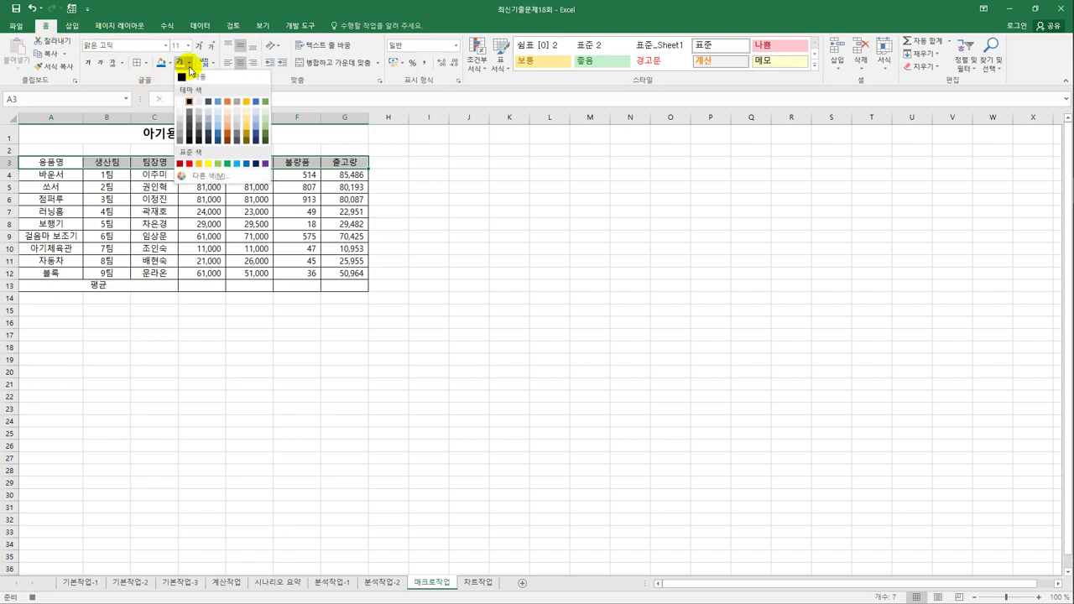
pyautogui.click(209, 163)
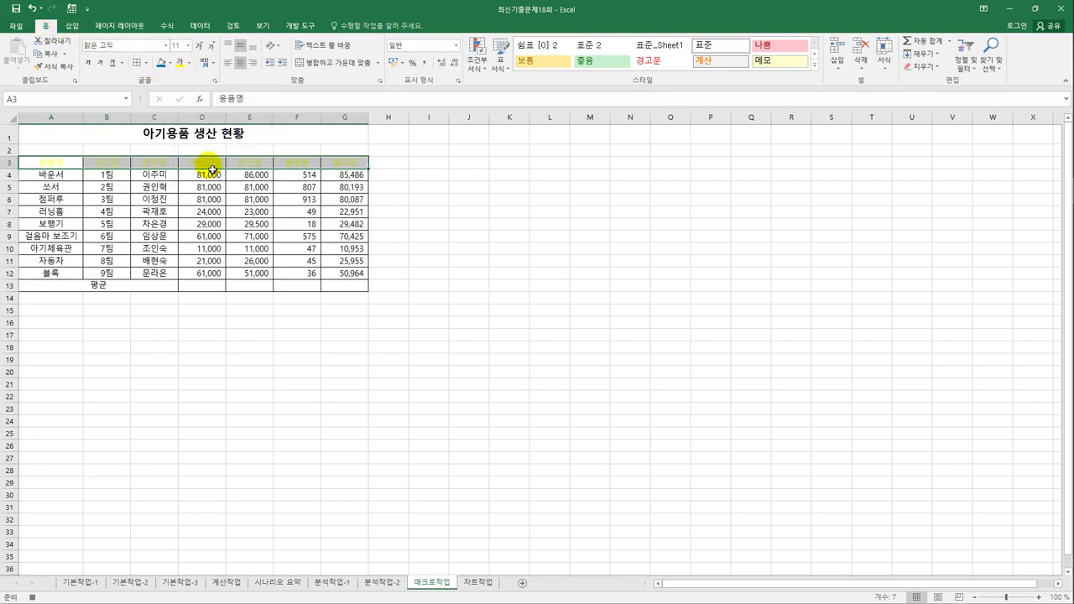
pyautogui.click(169, 63)
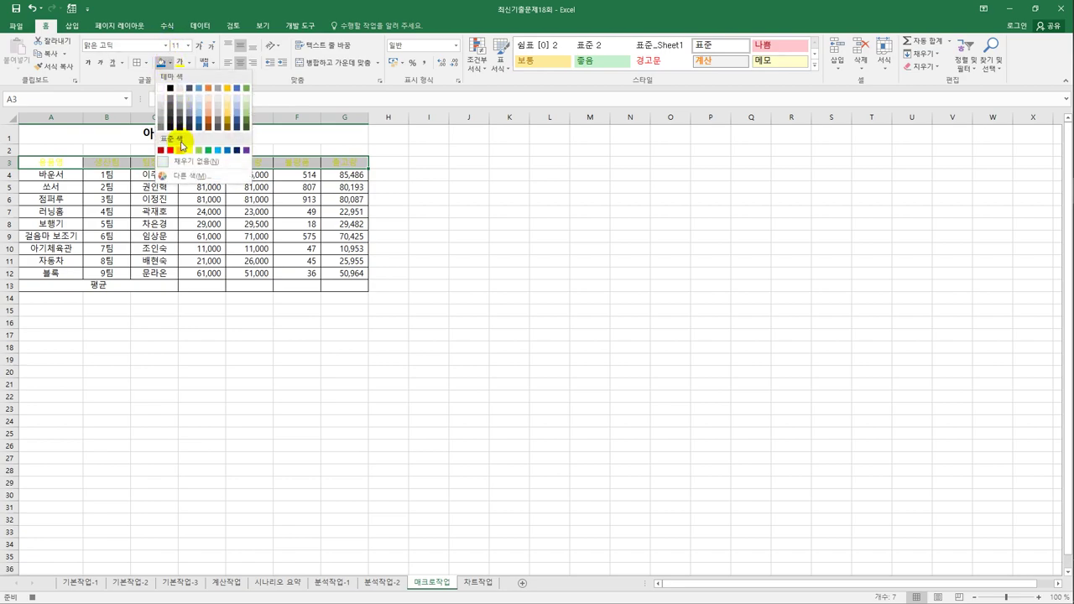
pyautogui.click(228, 151)
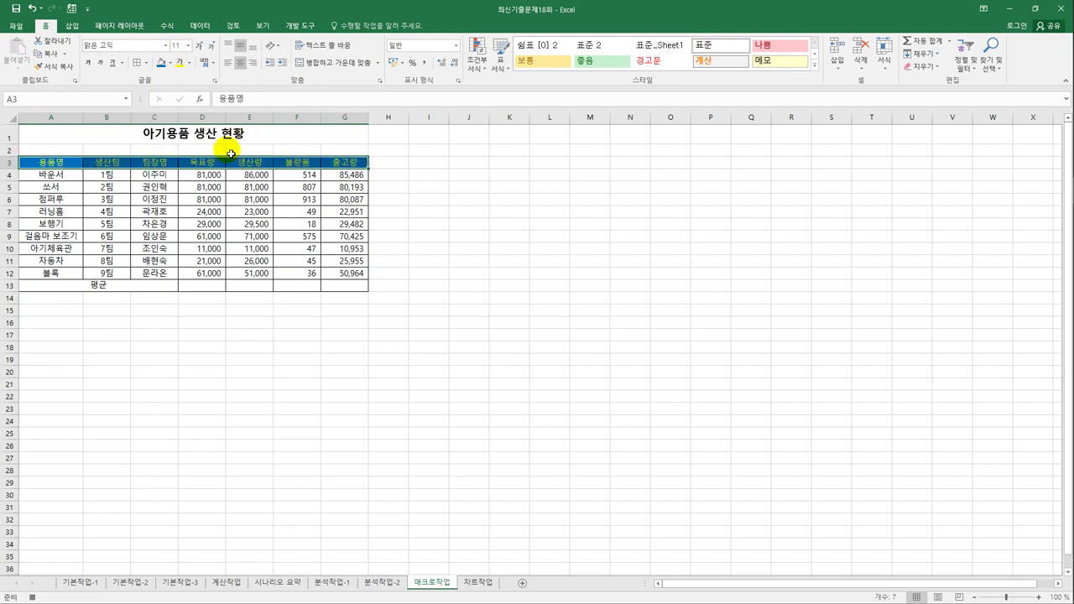
pyautogui.click(340, 164)
pyautogui.click(339, 165)
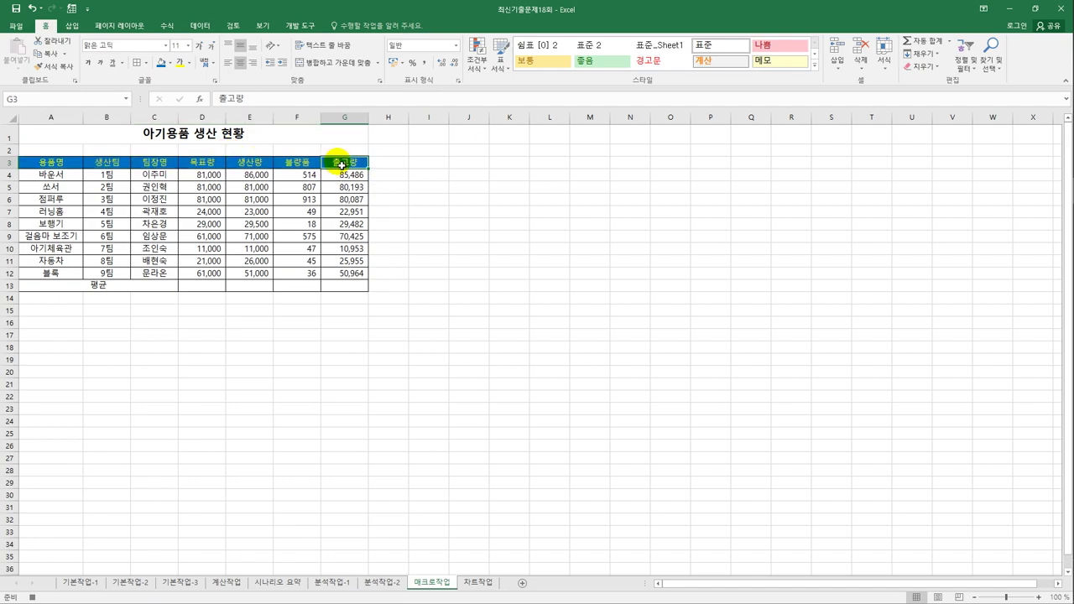
pyautogui.click(300, 25)
pyautogui.click(75, 41)
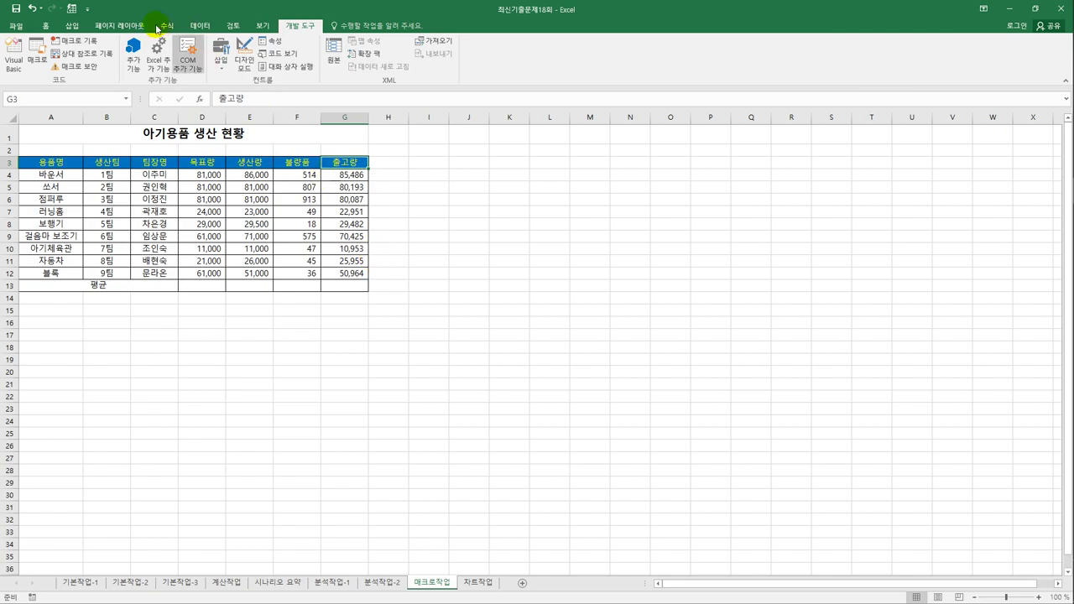
# Draw a rounded rectangle covering cells I3:J4 and label it 서식
pyautogui.click(72, 25)
pyautogui.click(150, 59)
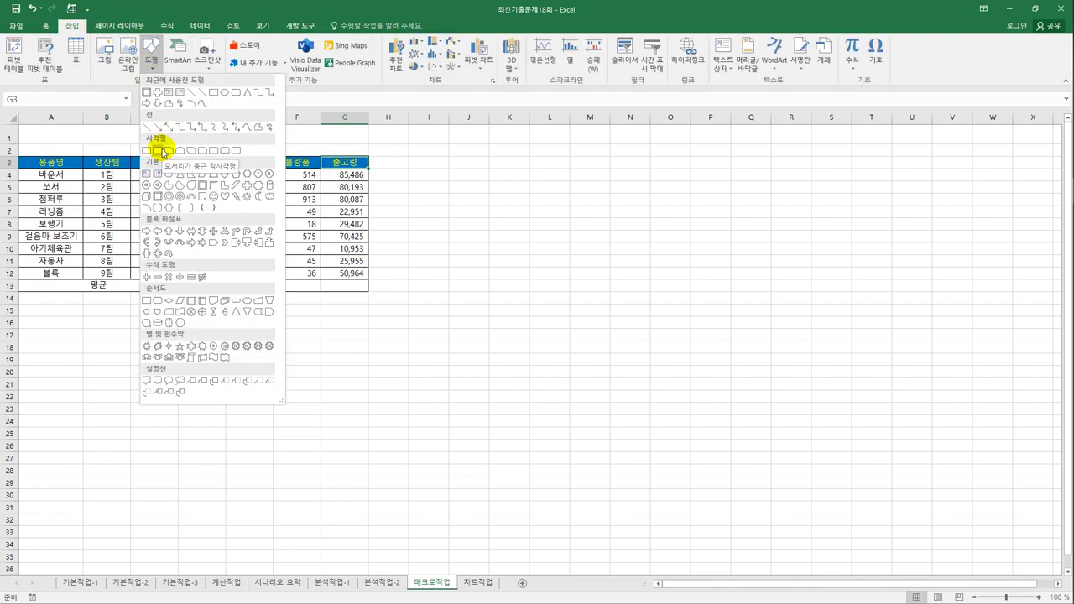
pyautogui.click(164, 151)
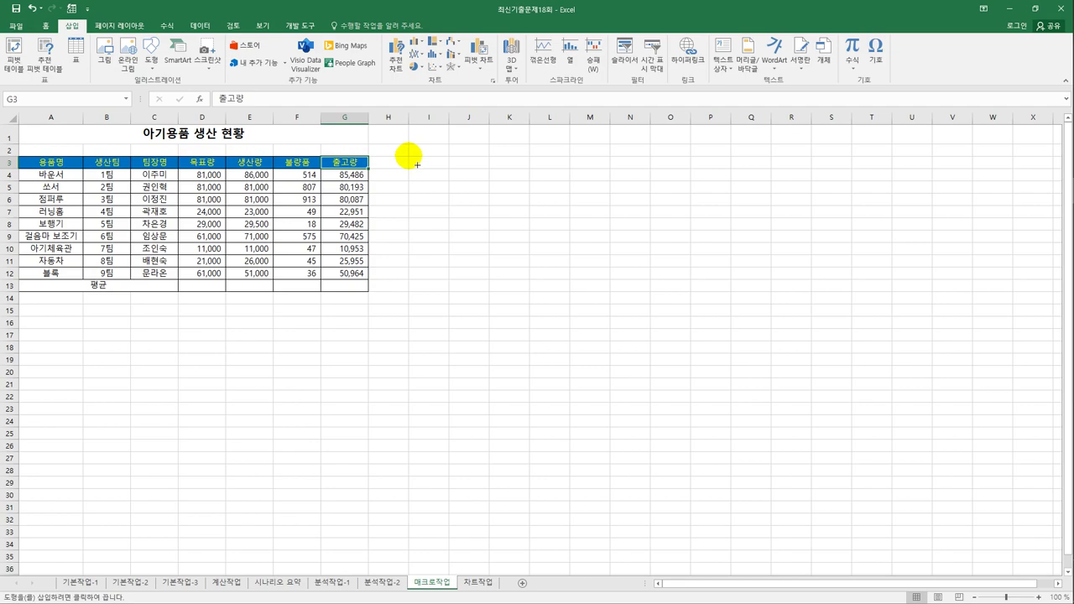
pyautogui.moveTo(416, 165)
pyautogui.mouseDown()
pyautogui.moveTo(496, 186)
pyautogui.moveTo(490, 181)
pyautogui.mouseUp()
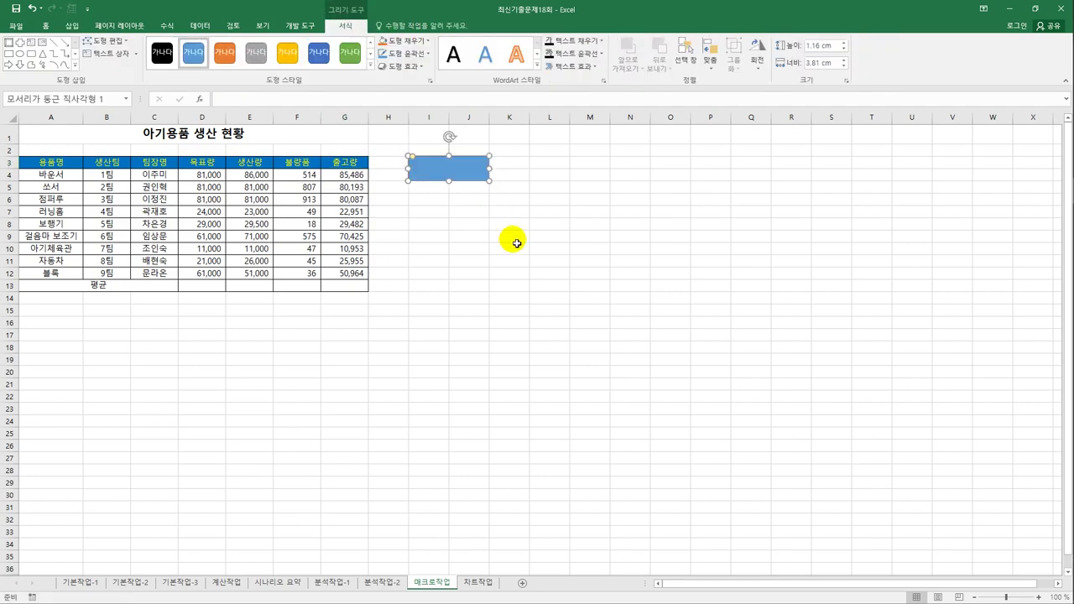
pyautogui.write('서식')
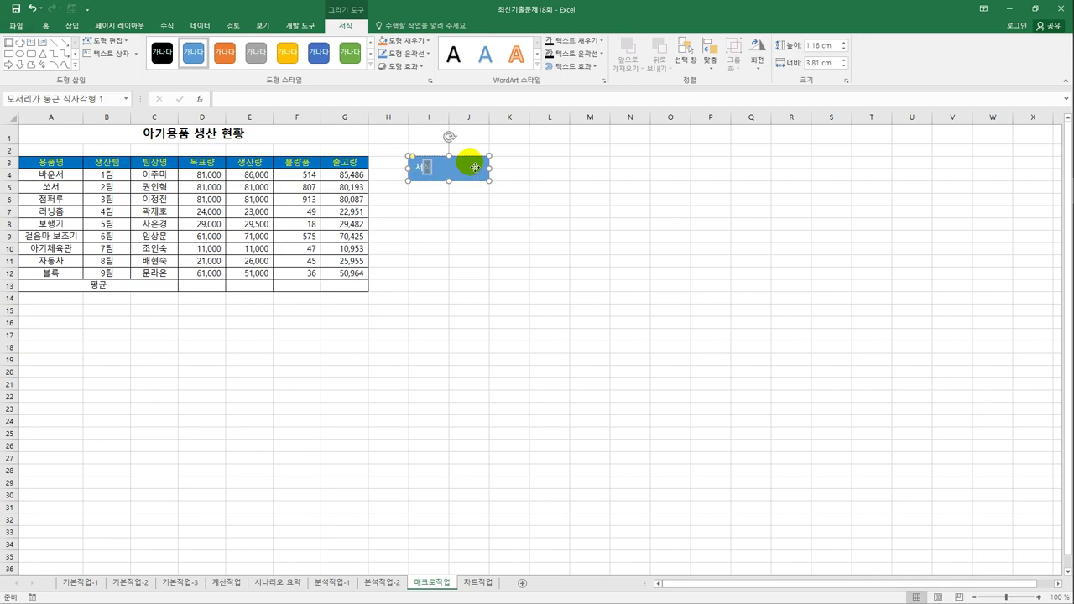
# Assign the recorded header-formatting macro to the 서식 shape
pyautogui.rightClick(474, 167)
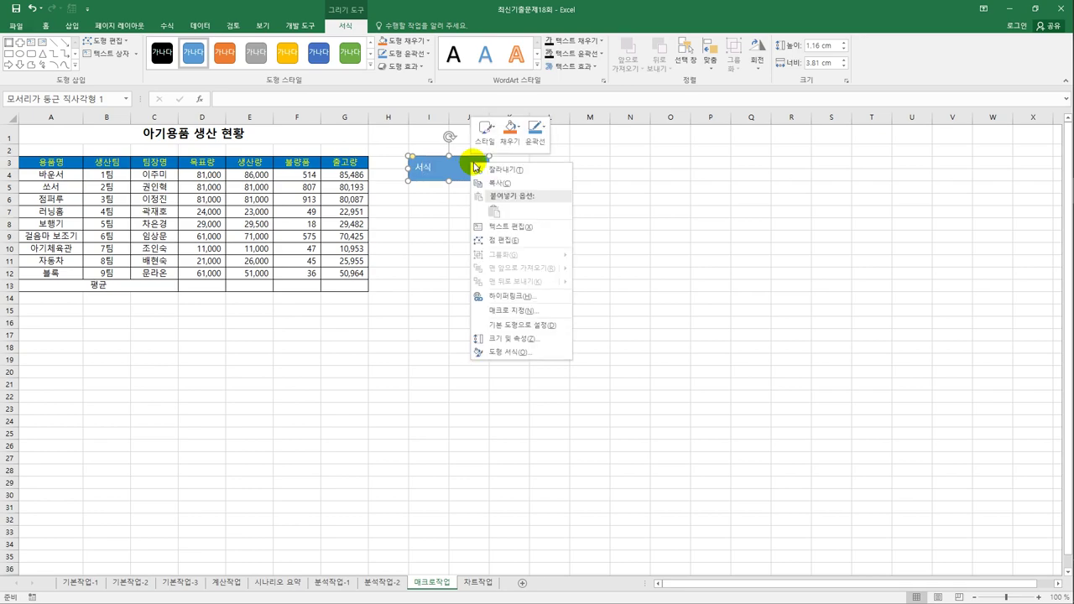
pyautogui.click(537, 310)
pyautogui.click(443, 238)
pyautogui.click(569, 409)
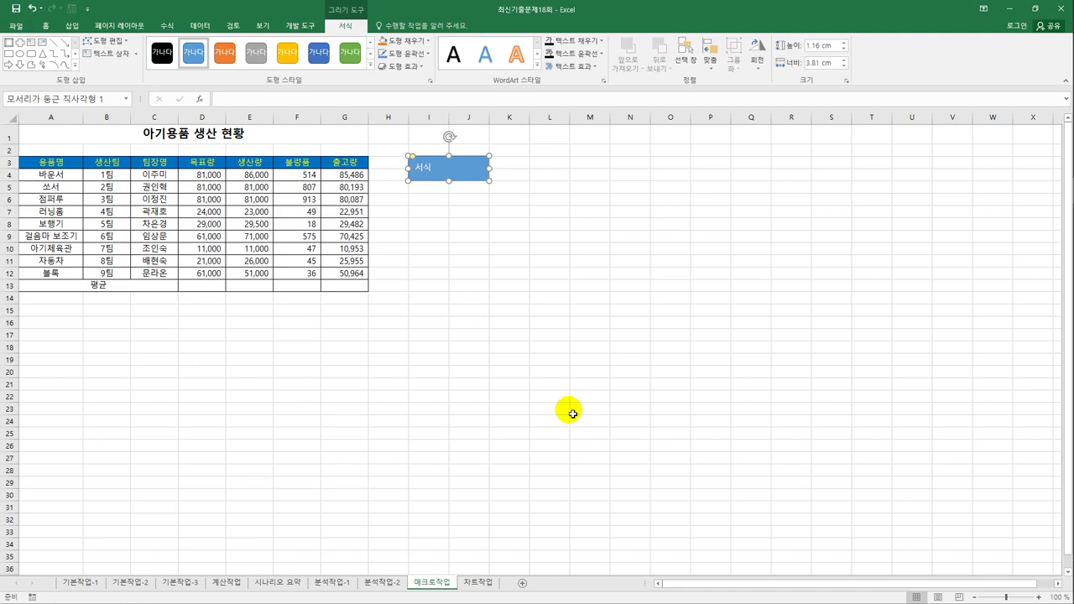
# Start recording a new macro named 평균, stored in the current workbook
pyautogui.click(550, 249)
pyautogui.click(299, 26)
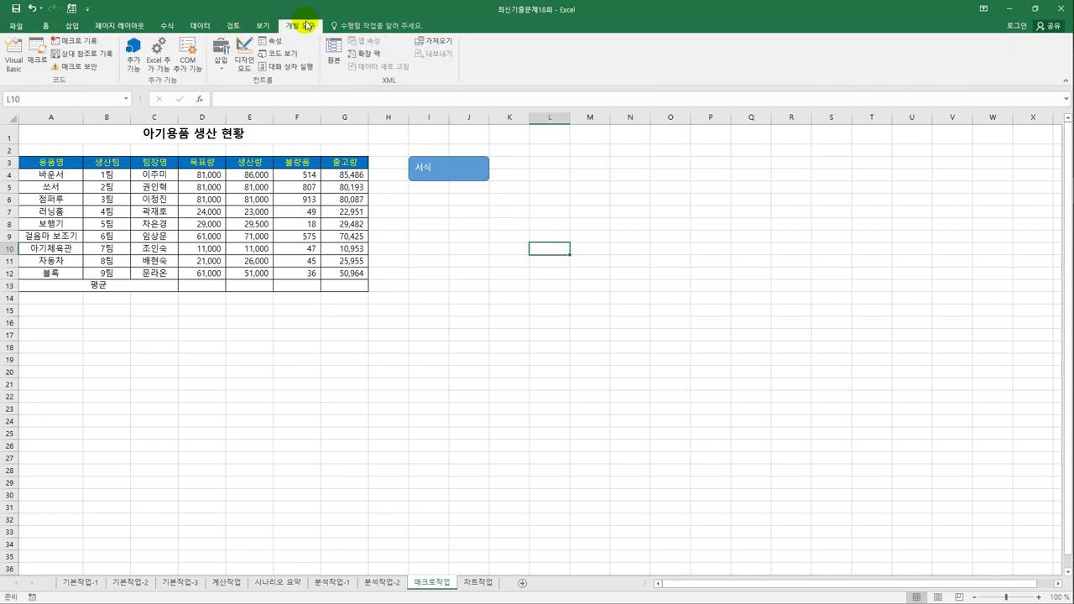
pyautogui.click(76, 41)
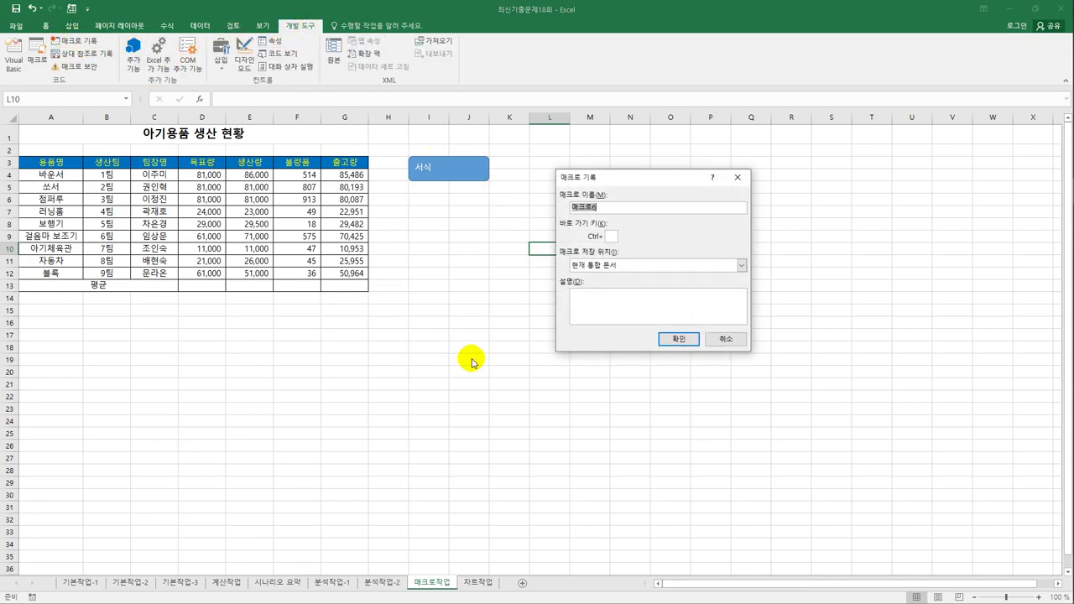
pyautogui.write('평균')
pyautogui.press('Return')
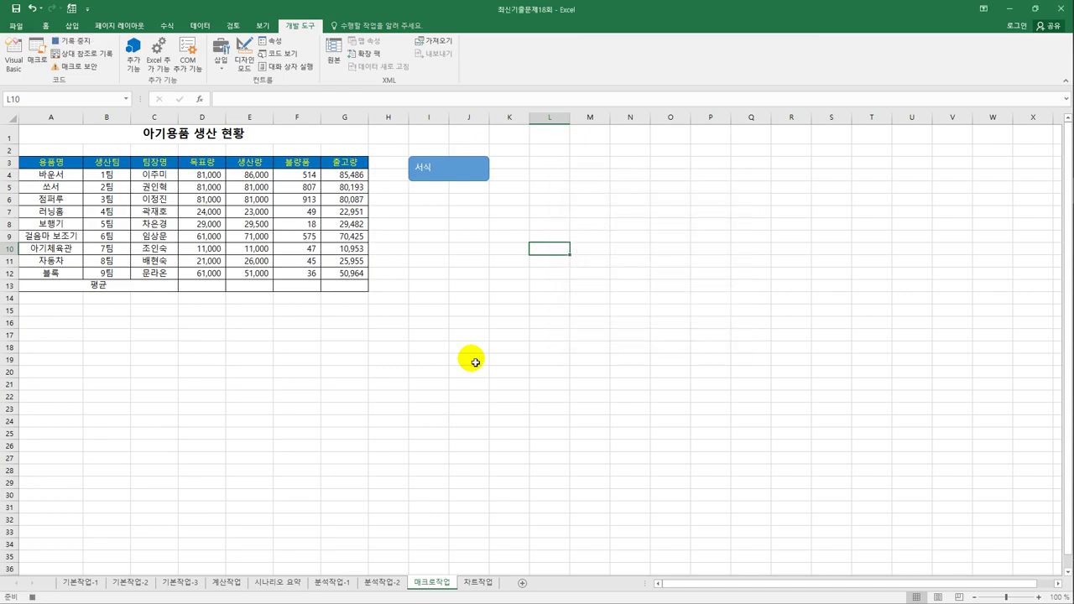
# Calculate the column averages of D4:G12 in D13:G13 with the automatic Average function
pyautogui.moveTo(206, 174); pyautogui.dragTo(329, 290)
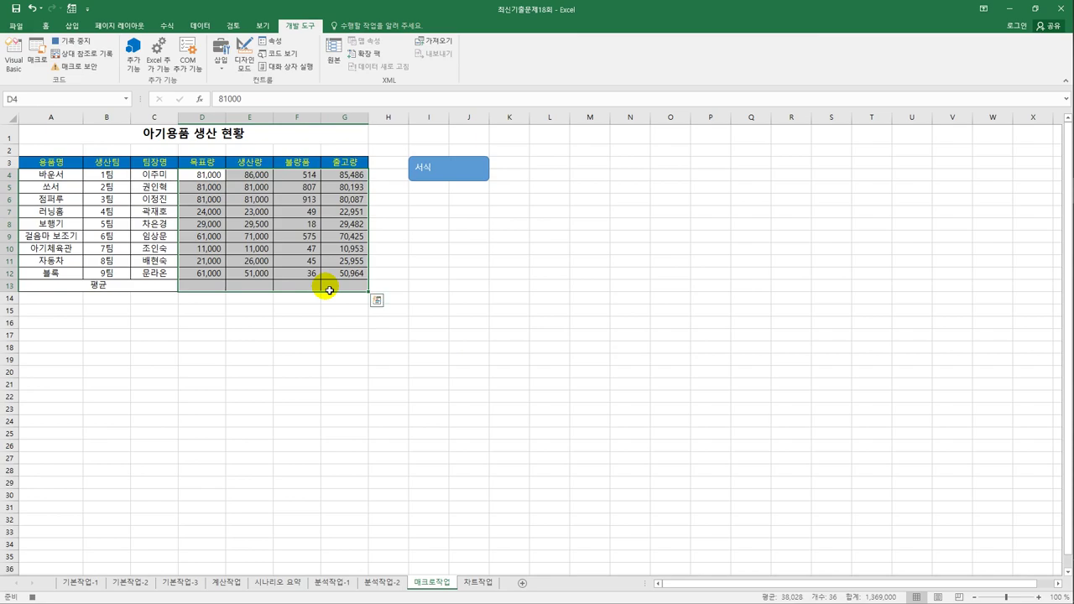
pyautogui.click(167, 26)
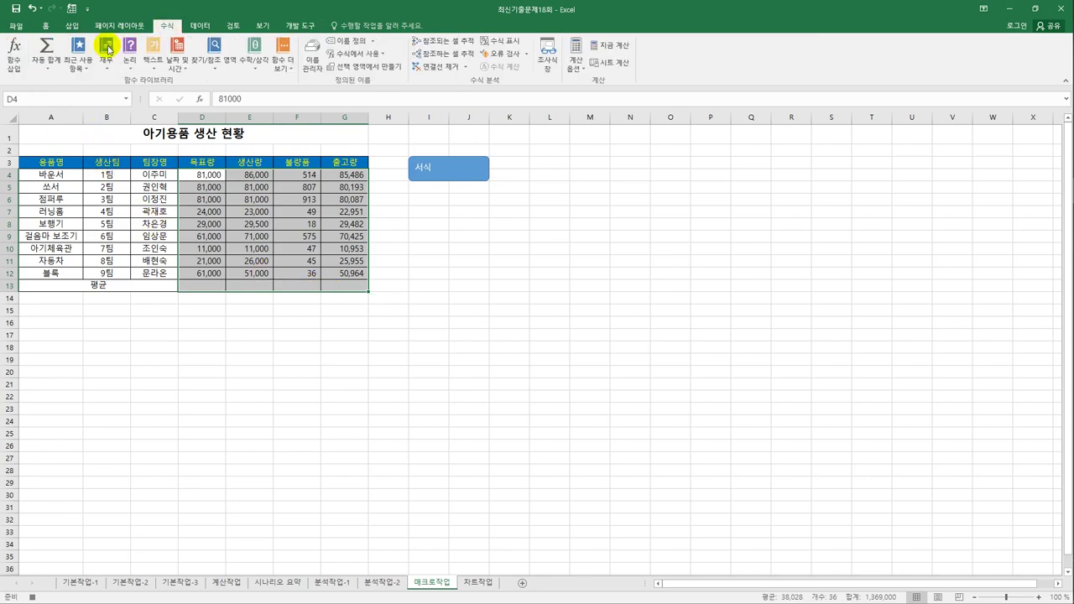
pyautogui.click(48, 67)
pyautogui.click(67, 90)
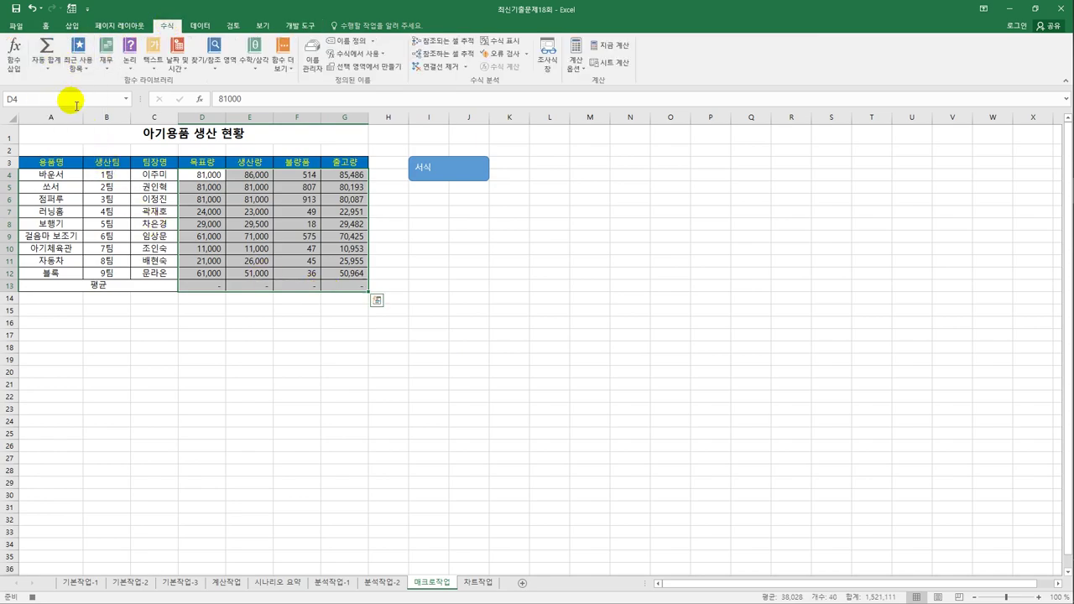
# Show one decimal place in the average cells D13:G13 and stop the macro recording
pyautogui.moveTo(214, 287); pyautogui.dragTo(339, 291)
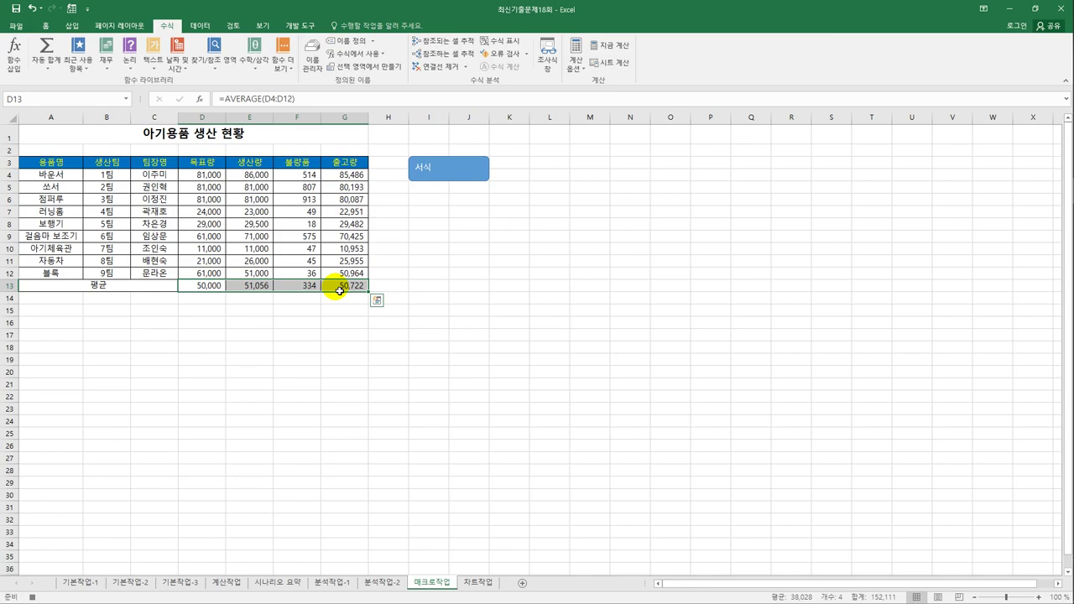
pyautogui.click(46, 26)
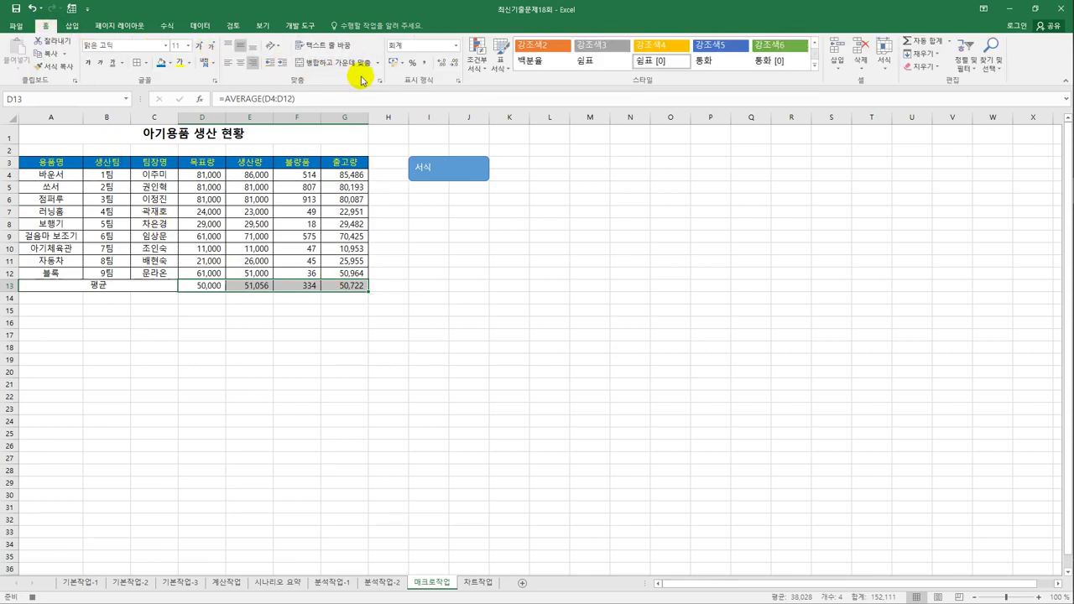
pyautogui.click(441, 64)
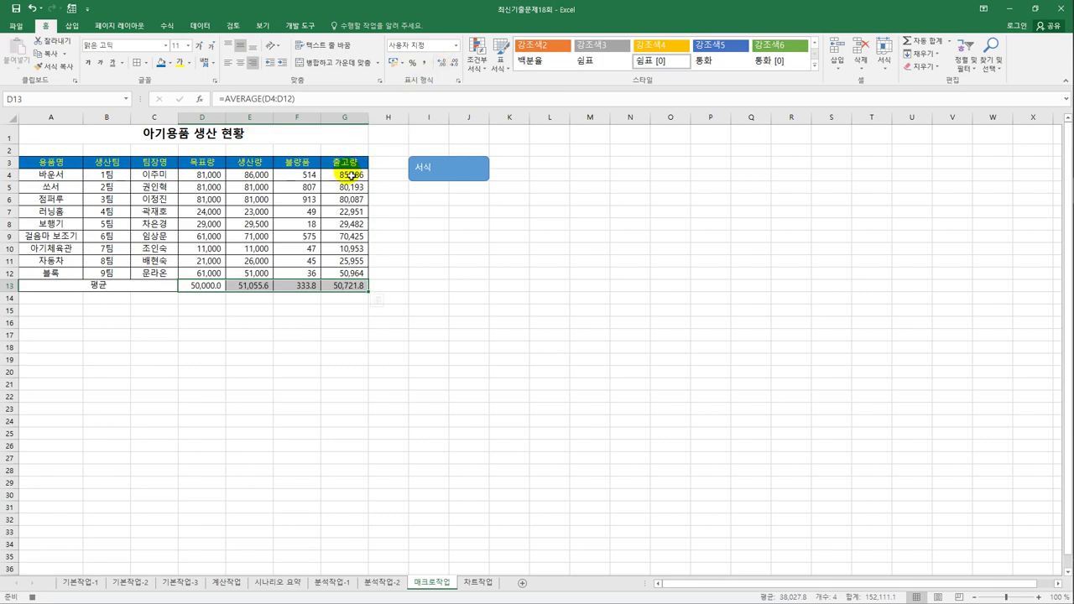
pyautogui.click(346, 286)
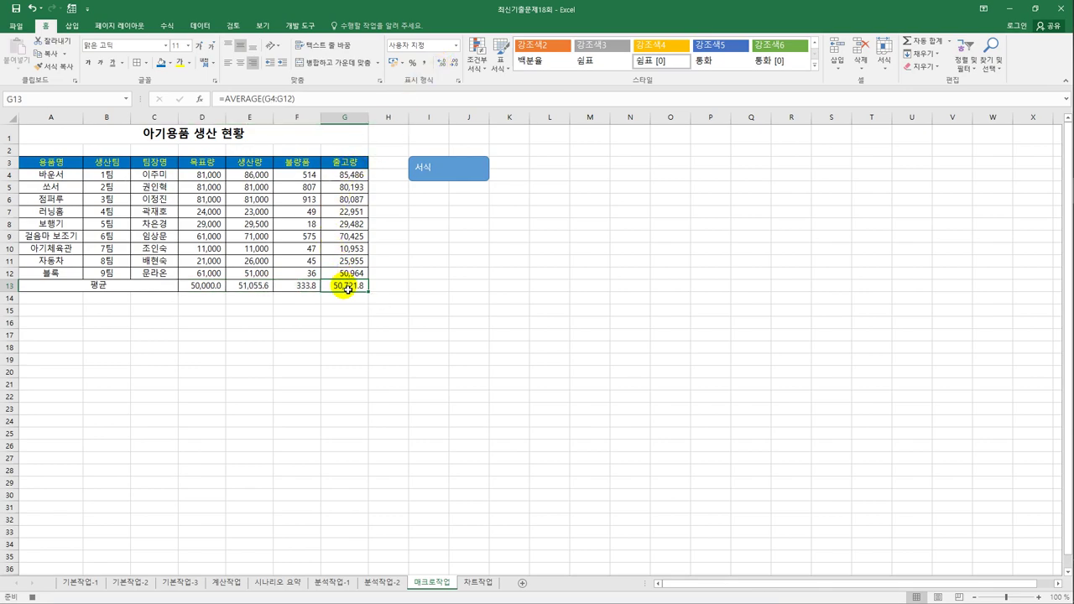
pyautogui.click(299, 25)
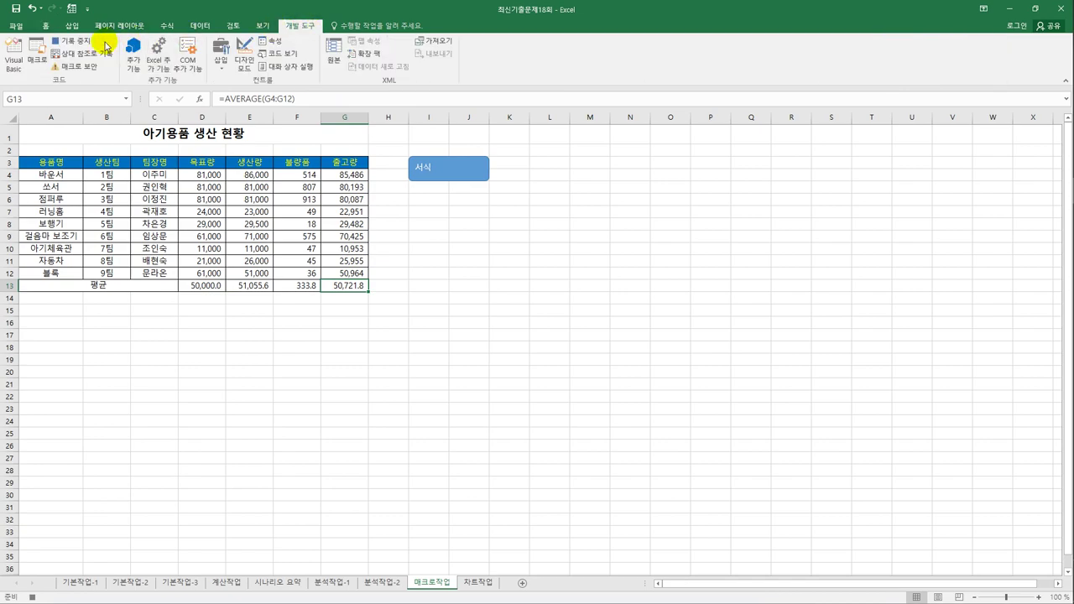
pyautogui.click(74, 41)
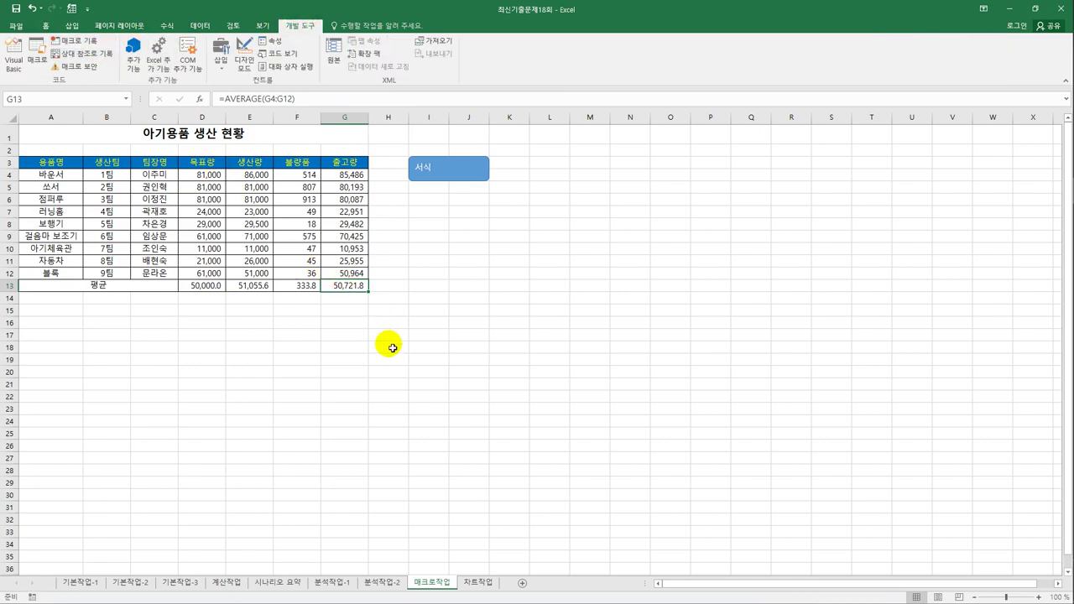
# Draw a plaque (배지) shape covering cells I6:J7 and label it 평균
pyautogui.click(410, 390)
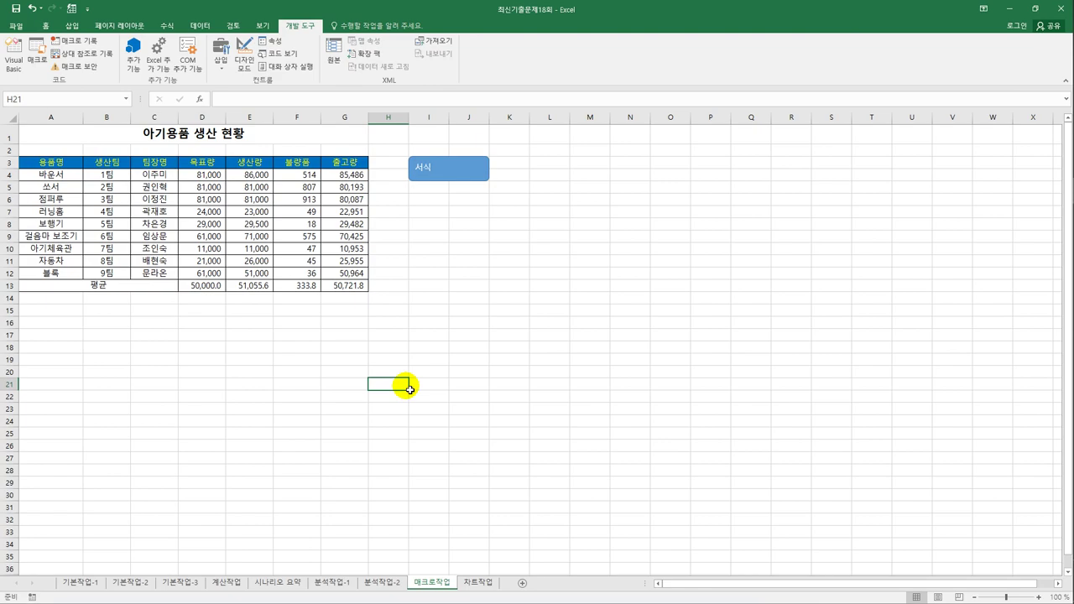
pyautogui.click(72, 25)
pyautogui.click(151, 52)
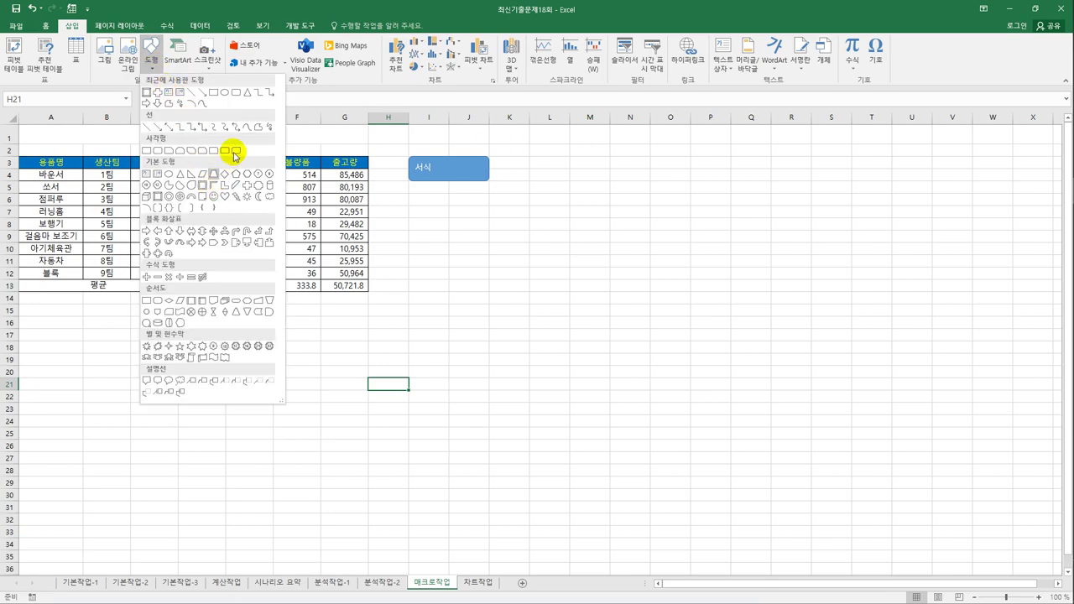
pyautogui.click(257, 188)
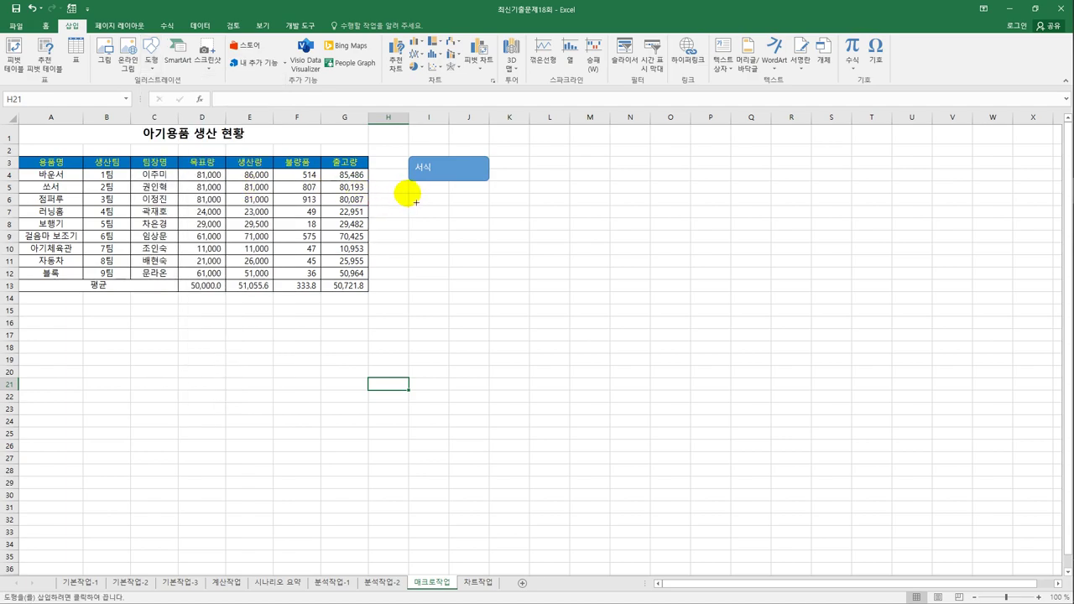
pyautogui.moveTo(408, 194); pyautogui.dragTo(488, 218)
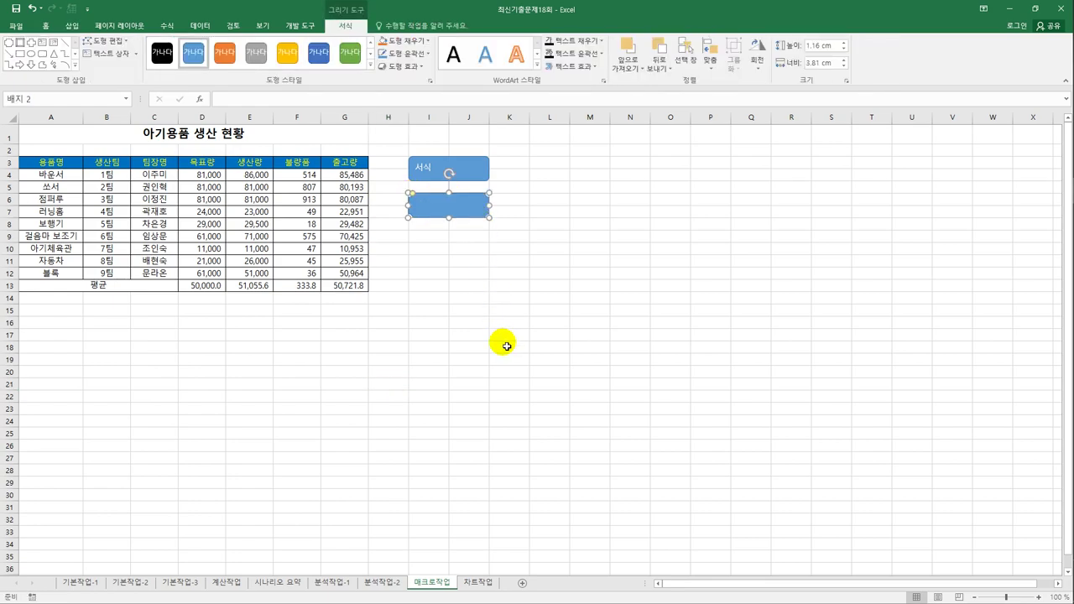
pyautogui.write('서')
pyautogui.write('균')
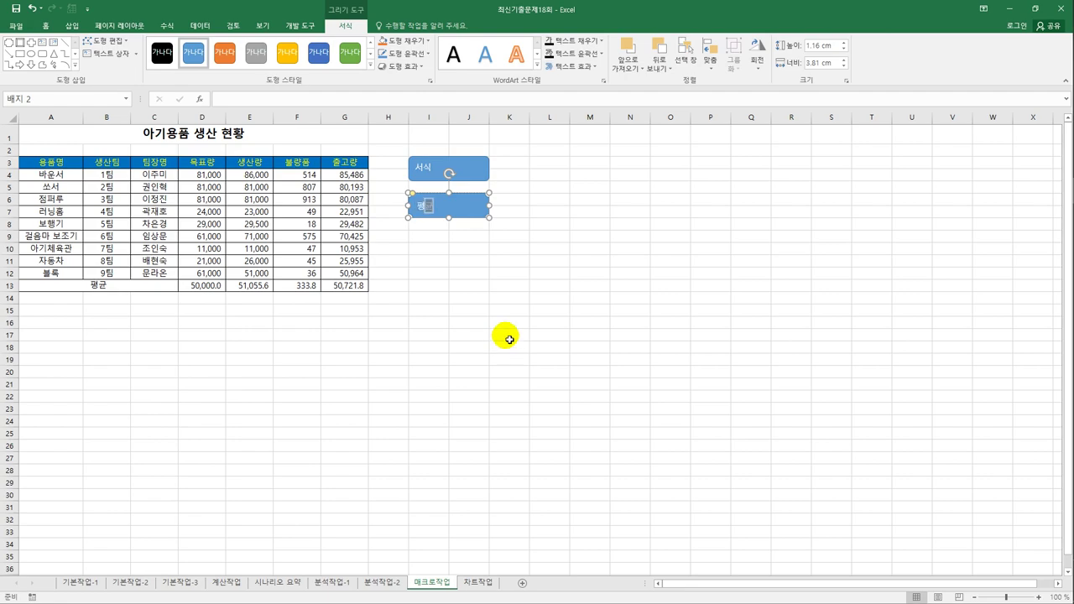
# Assign the 평균 macro to the plaque shape labelled 평균
pyautogui.rightClick(455, 202)
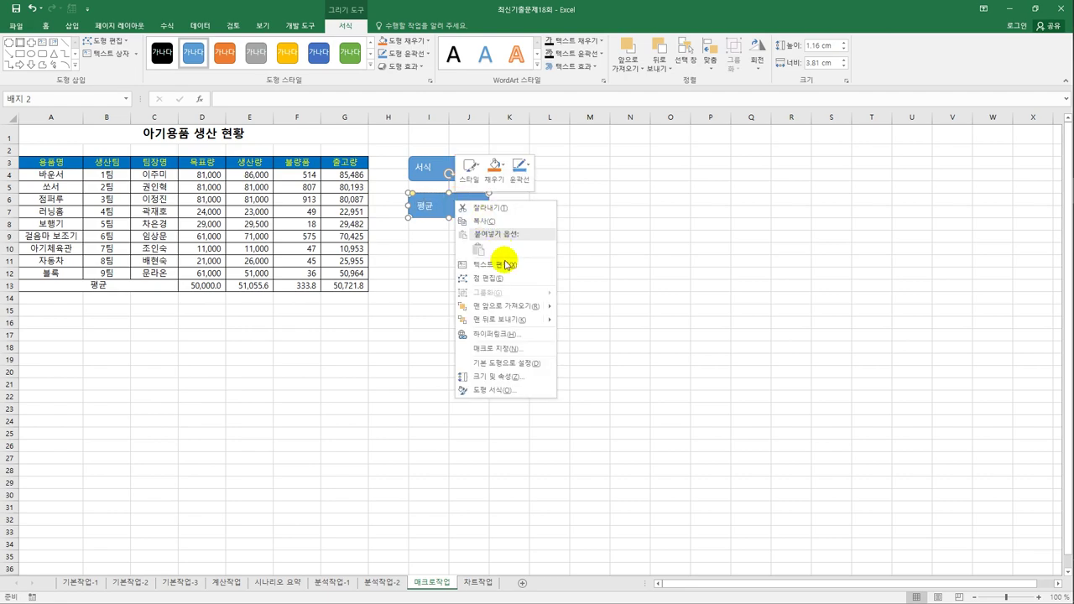
pyautogui.click(507, 347)
pyautogui.click(404, 281)
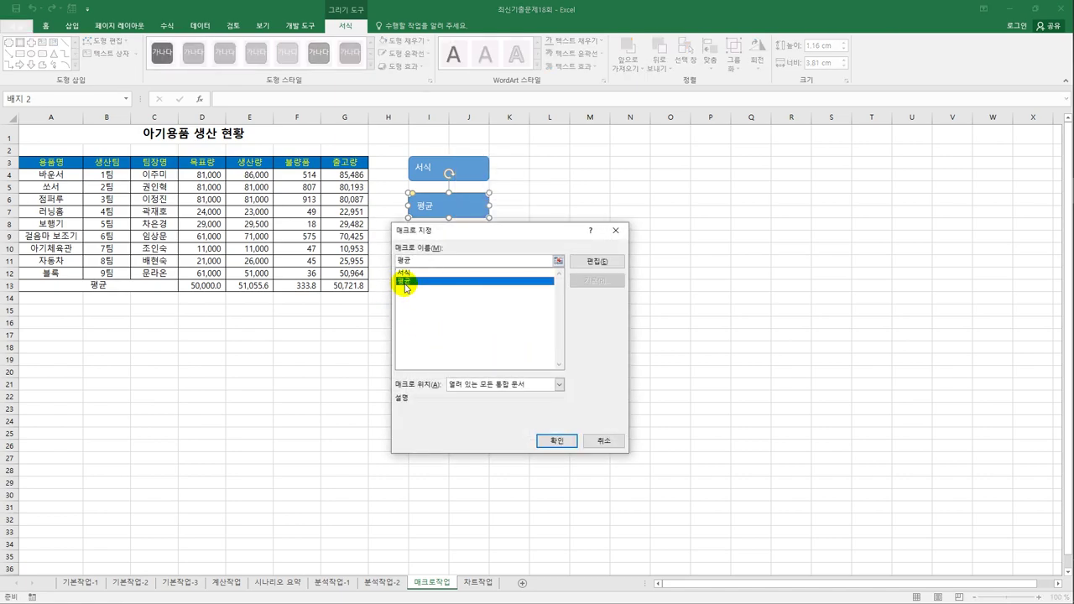
pyautogui.click(556, 441)
pyautogui.click(550, 420)
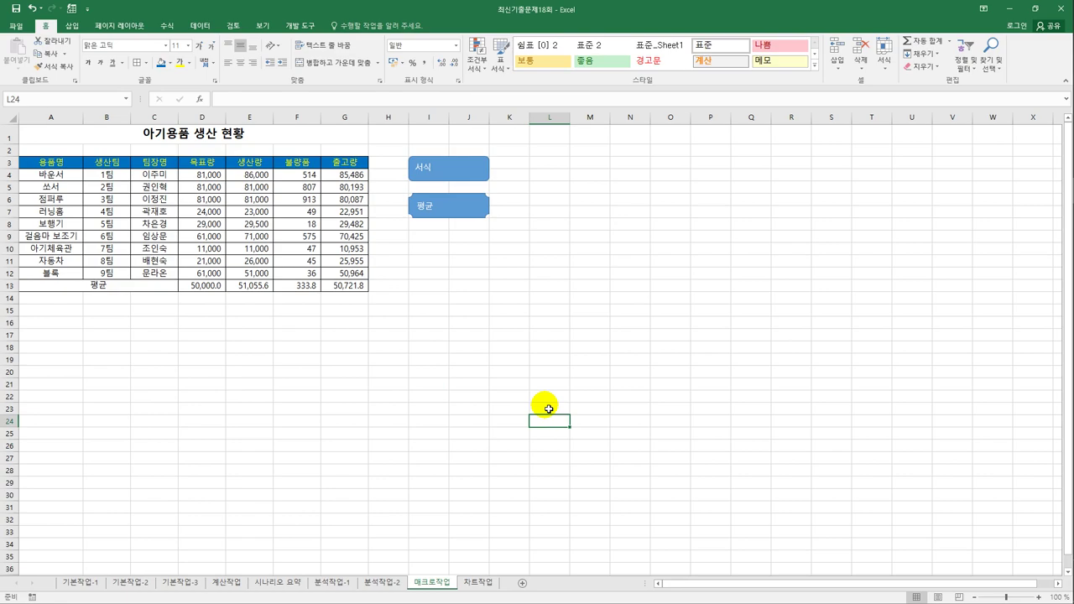
# On the 차트작업 sheet, add row 11's employee name and its 판매금액 and 순매출액 values (A11, E11:F11) to the chart
pyautogui.click(475, 590)
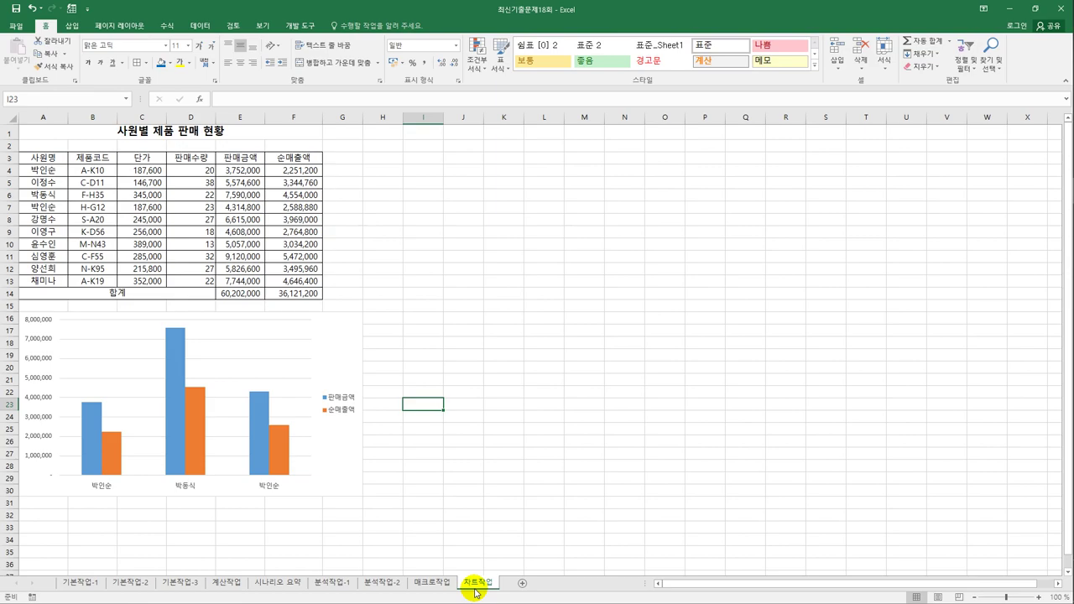
pyautogui.click(57, 261)
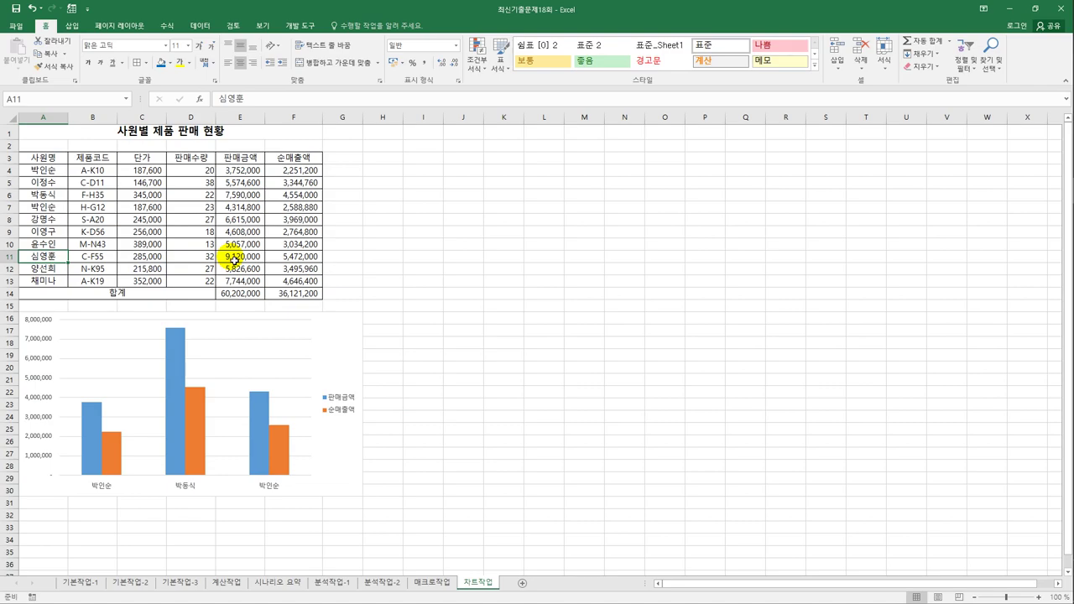
pyautogui.keyDown('ctrl'); pyautogui.moveTo(234, 261); pyautogui.dragTo(286, 262); pyautogui.keyUp('ctrl')
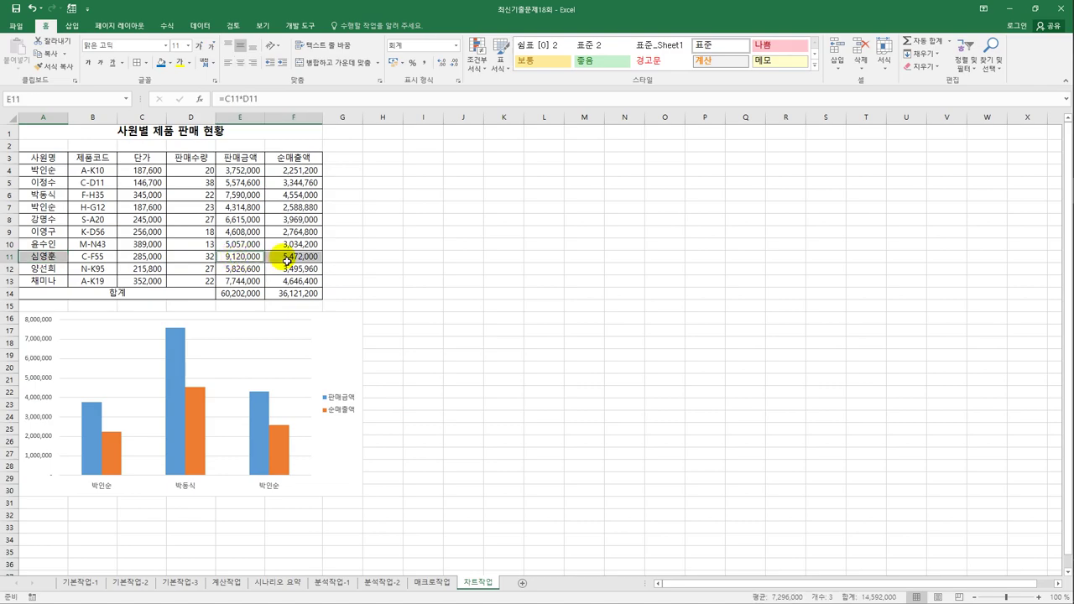
pyautogui.hotkey('ctrl', 'c')
pyautogui.click(333, 355)
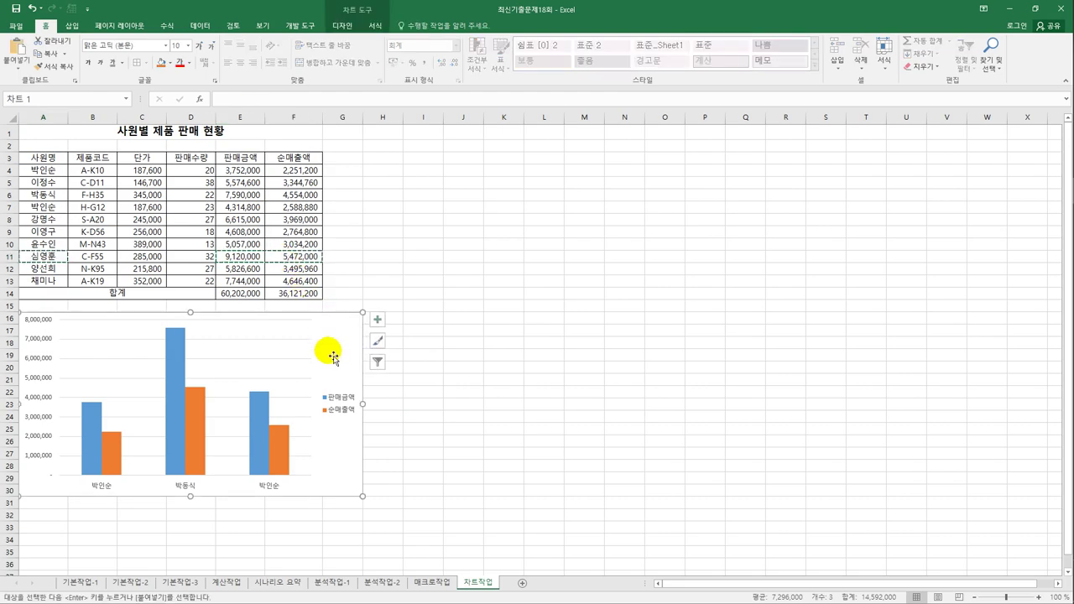
pyautogui.hotkey('ctrl', 'v')
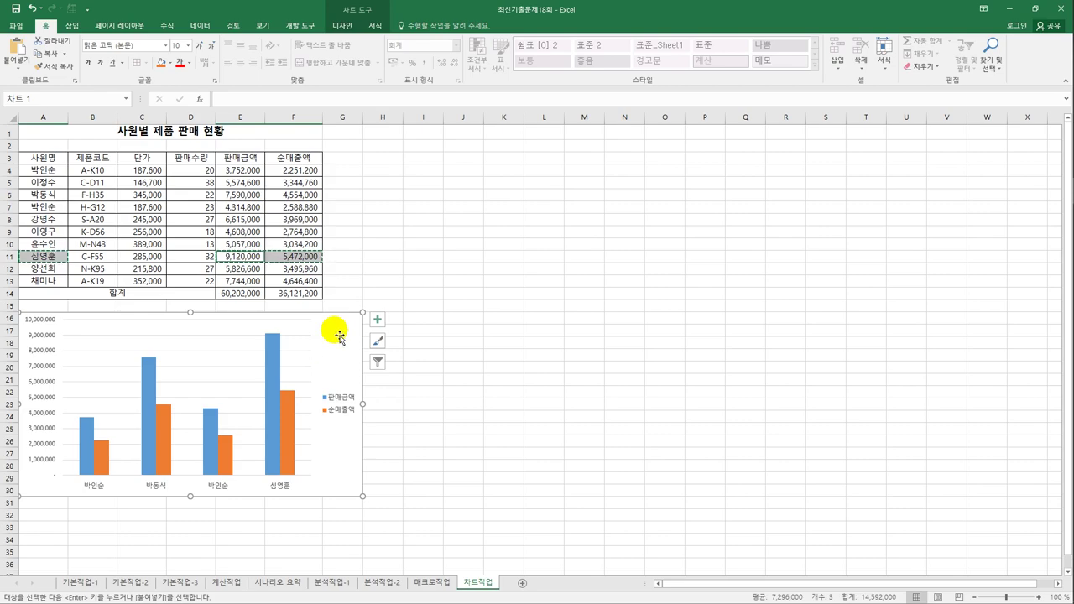
# Change the whole chart's type from clustered column to line with markers
pyautogui.rightClick(338, 336)
pyautogui.click(418, 424)
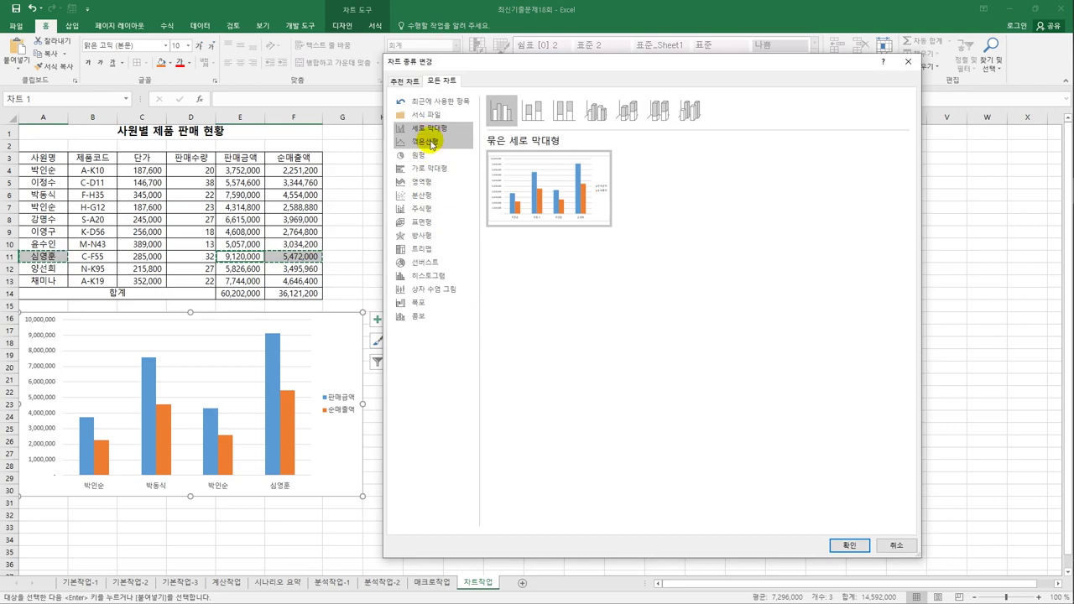
pyautogui.click(431, 144)
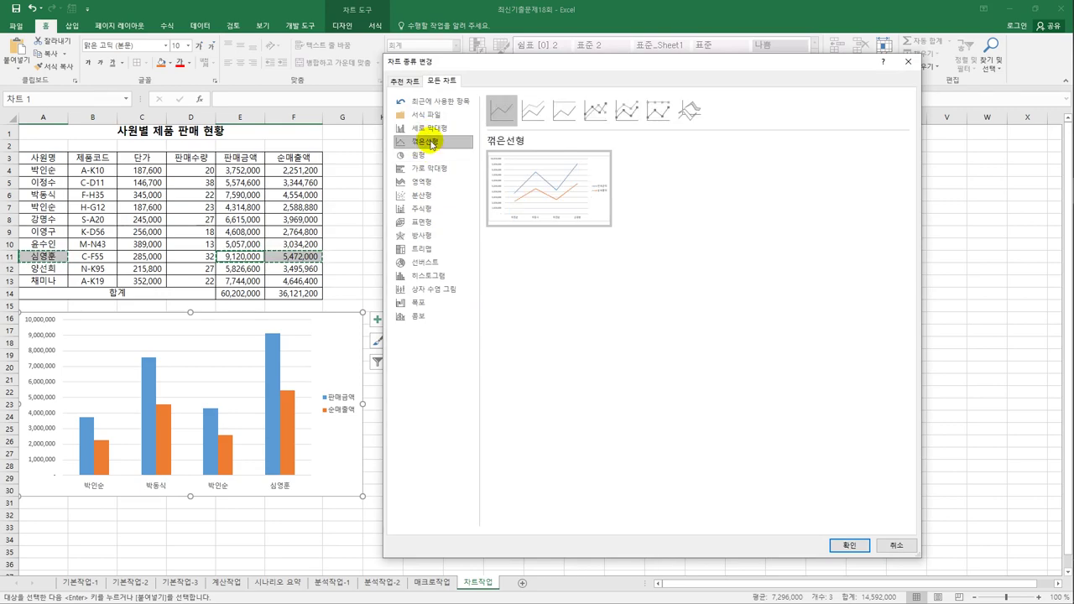
pyautogui.click(594, 111)
pyautogui.click(849, 546)
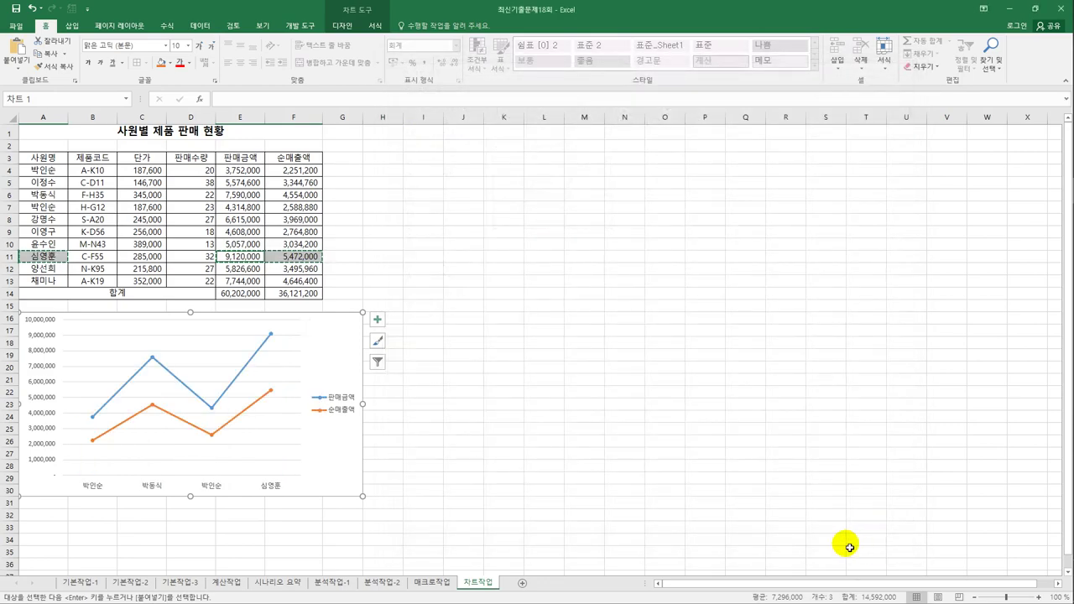
# Add a chart title above the line chart and set its text to 사원별 판매 현황
pyautogui.click(377, 320)
pyautogui.click(424, 352)
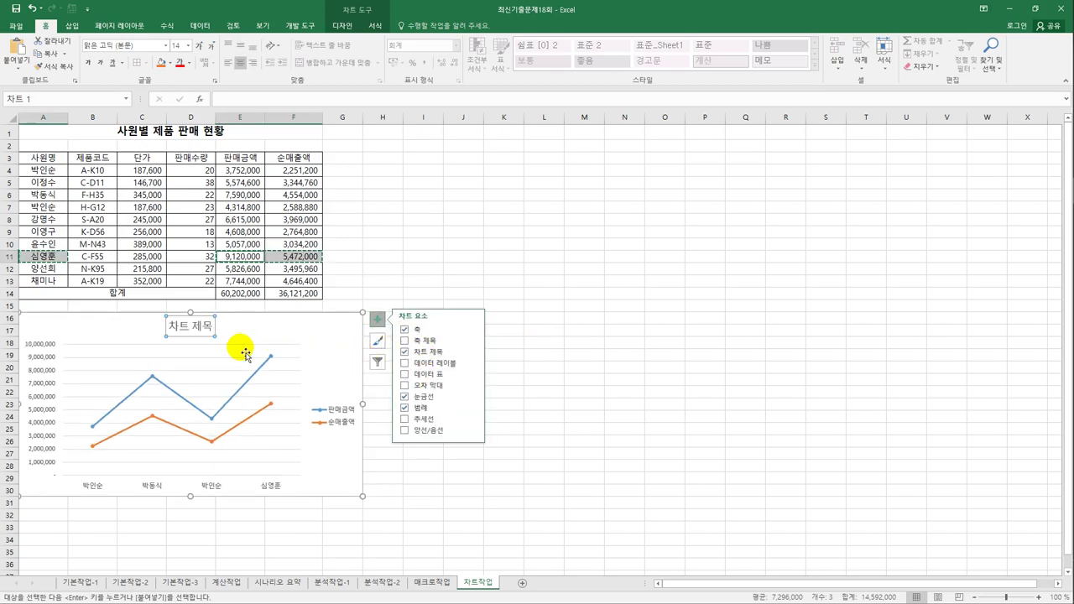
pyautogui.click(179, 334)
pyautogui.moveTo(167, 327); pyautogui.dragTo(220, 328)
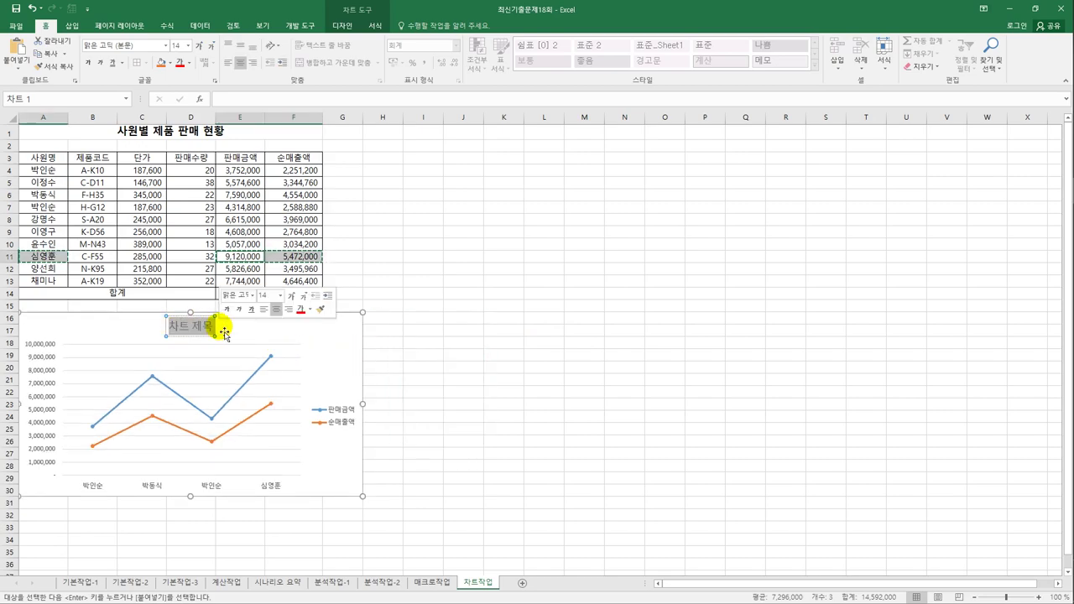
pyautogui.write('=')
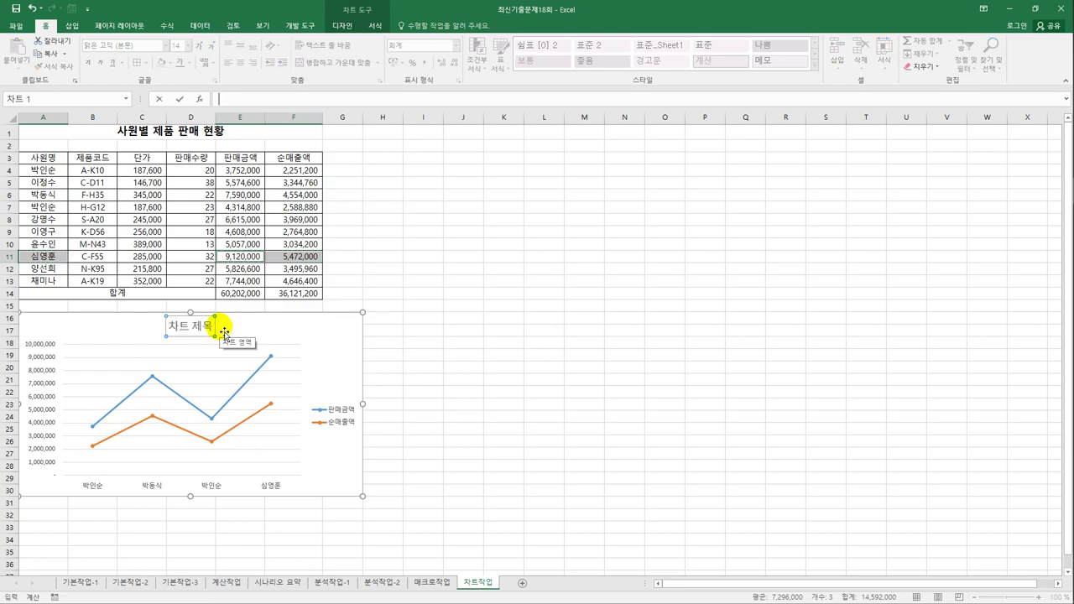
pyautogui.press('Escape')
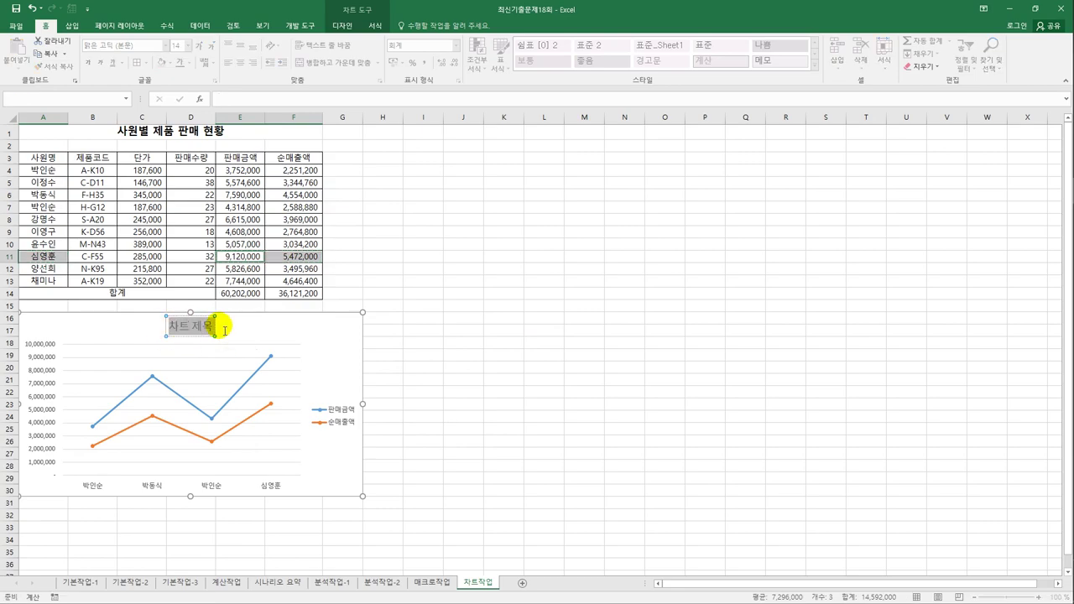
pyautogui.click(224, 330)
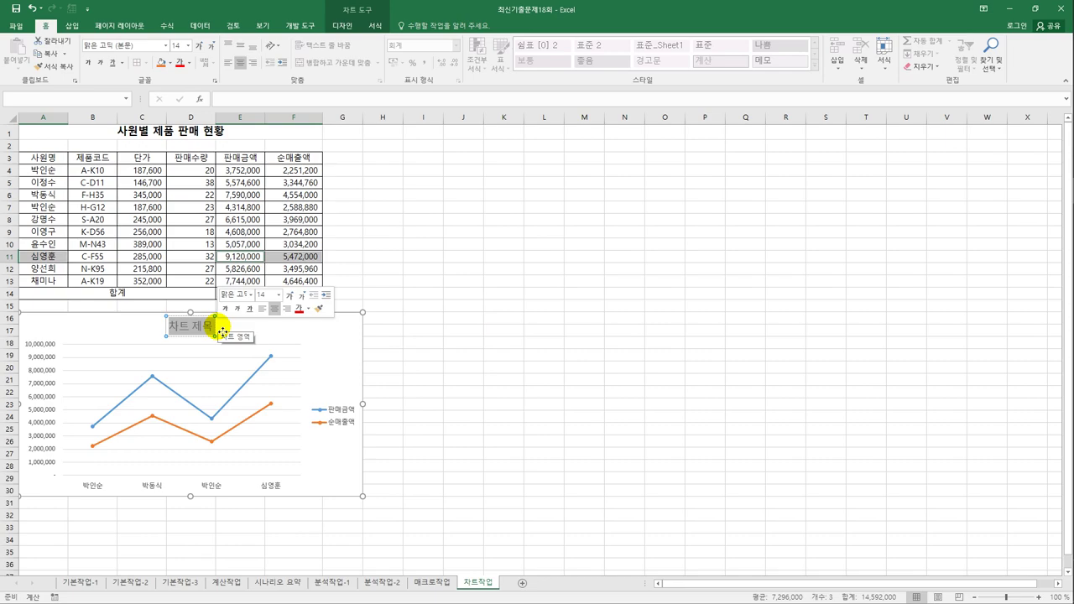
pyautogui.write('사원')
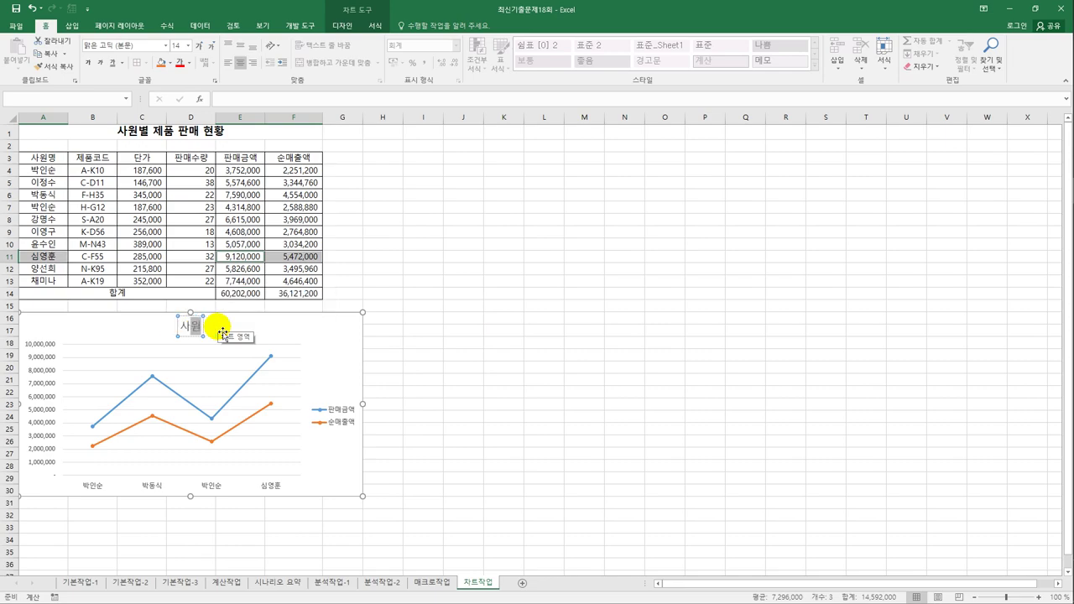
pyautogui.write('벼ㄹ 판매 현황')
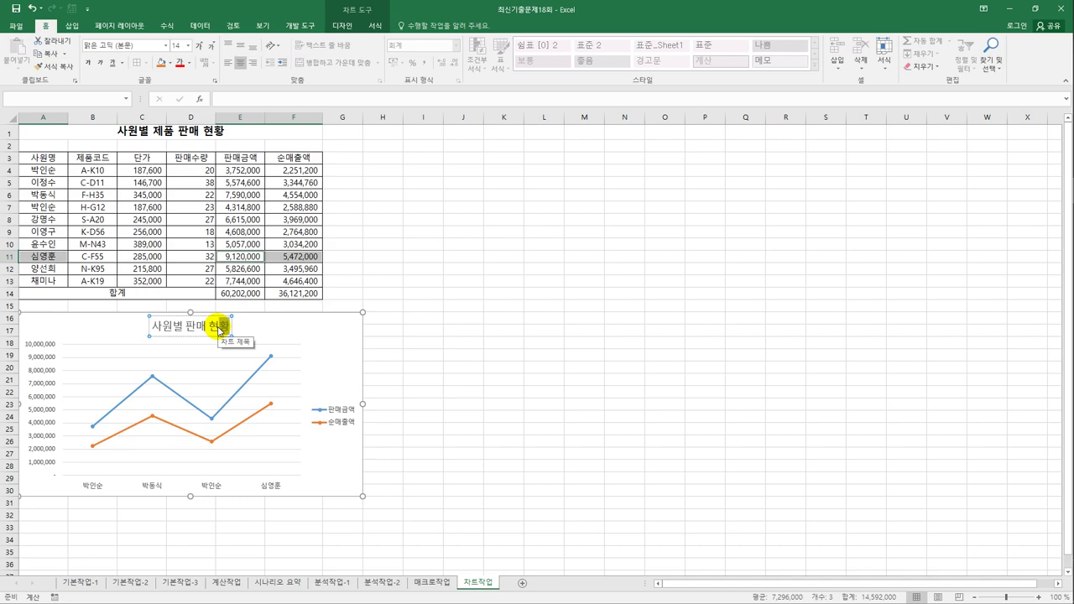
# Format the chart title as bold, 16 pt, with the standard green font colour
pyautogui.click(211, 336)
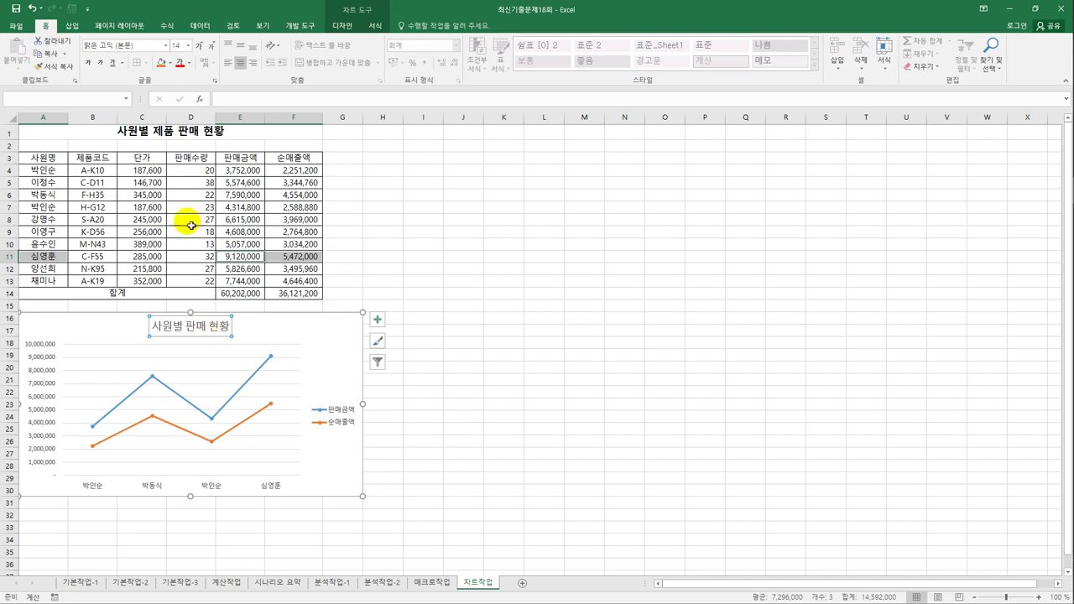
pyautogui.click(88, 64)
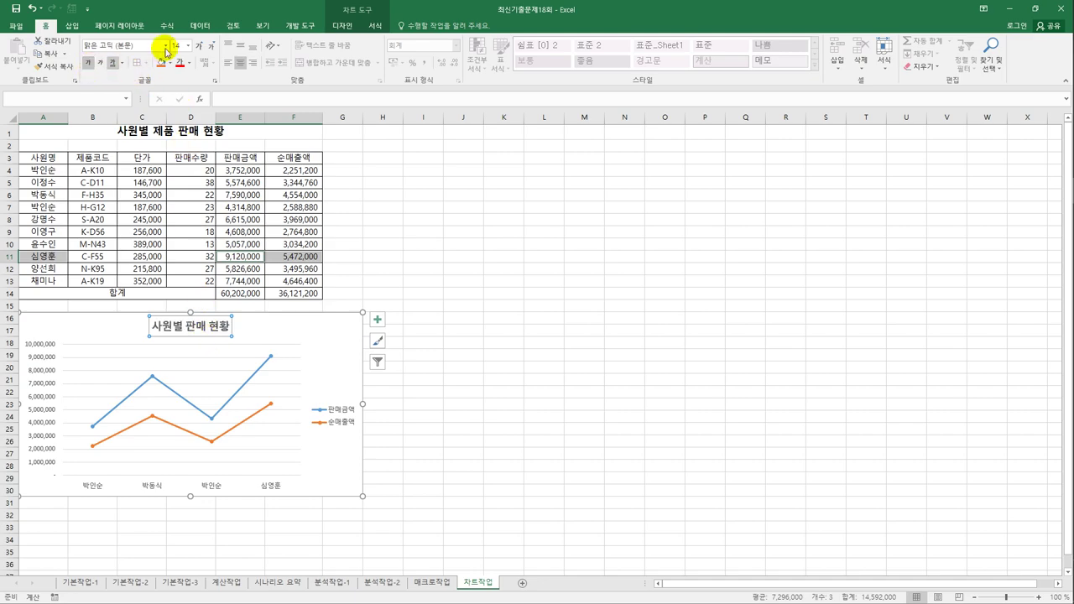
pyautogui.click(188, 46)
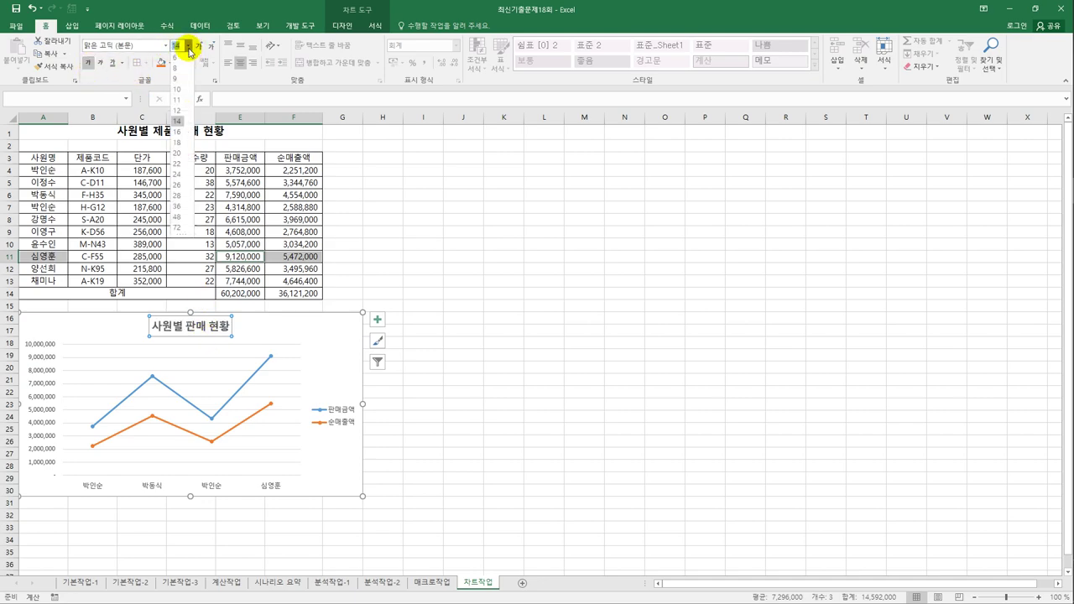
pyautogui.click(179, 138)
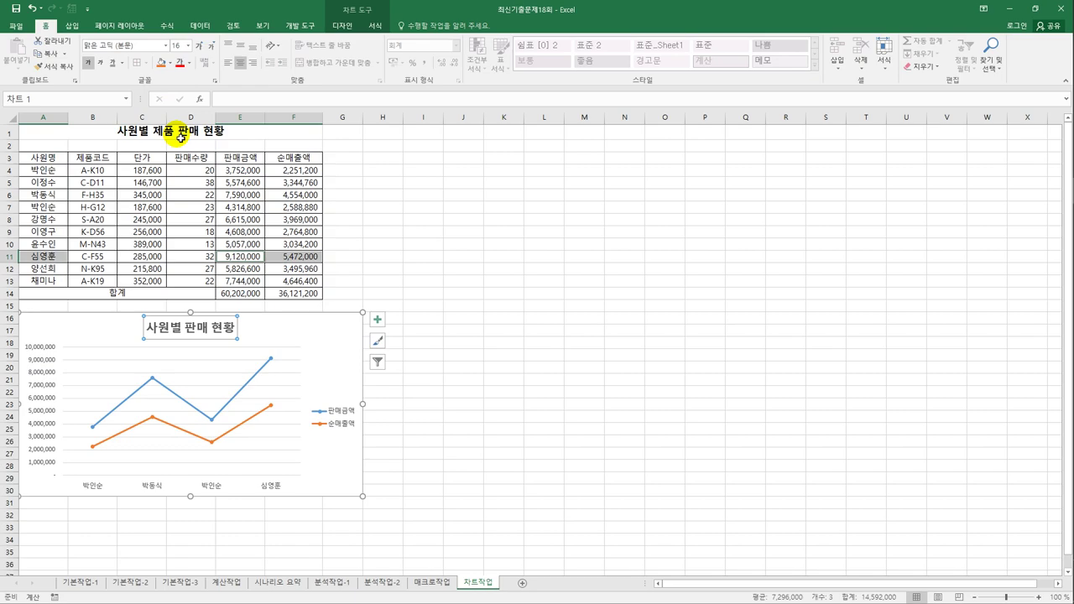
pyautogui.click(189, 63)
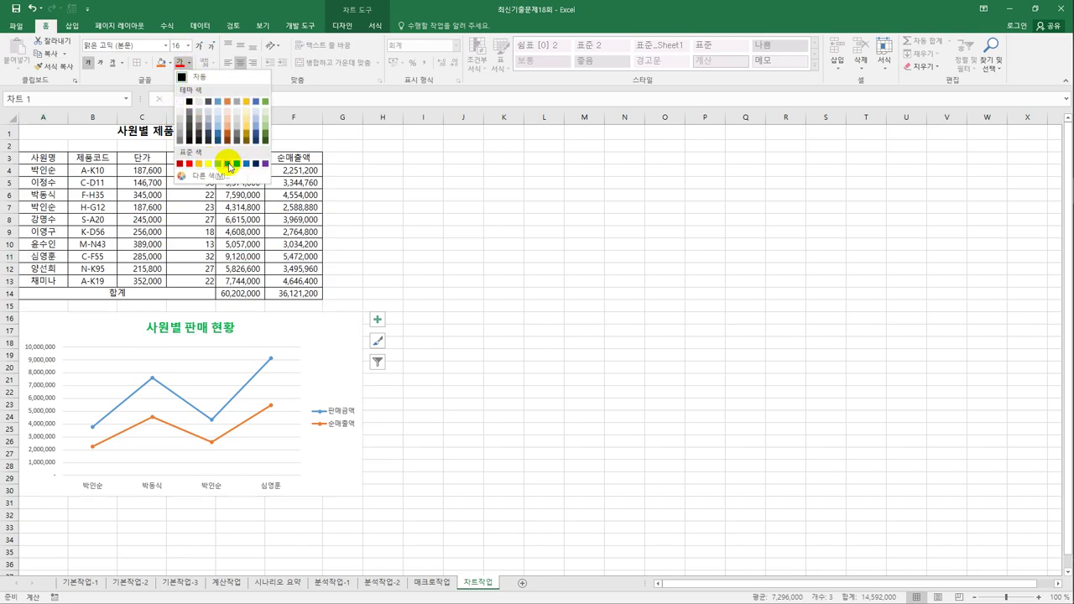
pyautogui.click(227, 164)
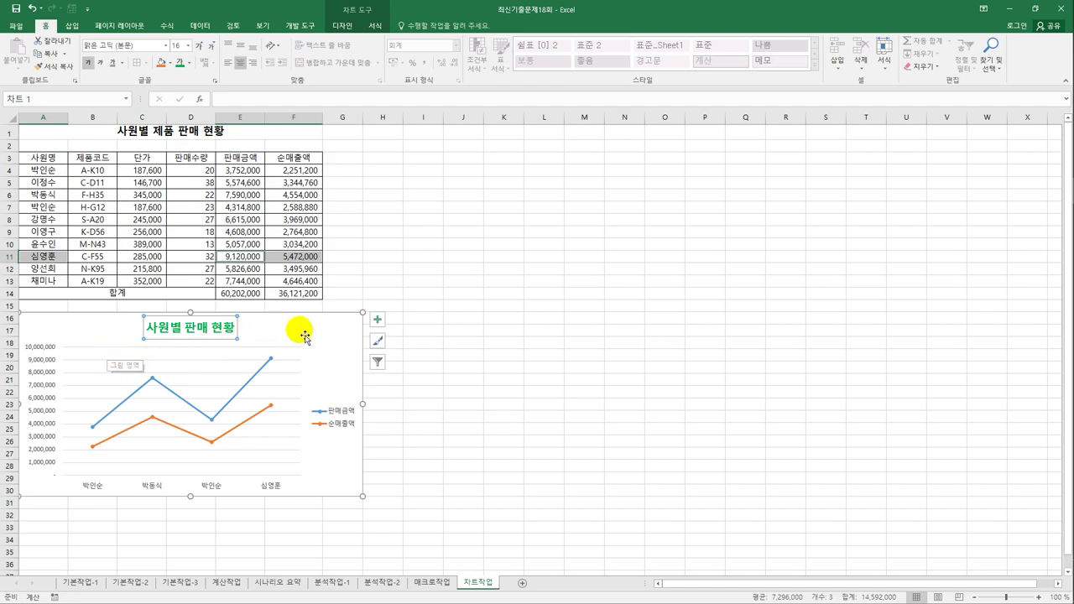
# Add only a primary vertical axis title to the chart and set its text to 금액
pyautogui.click(380, 323)
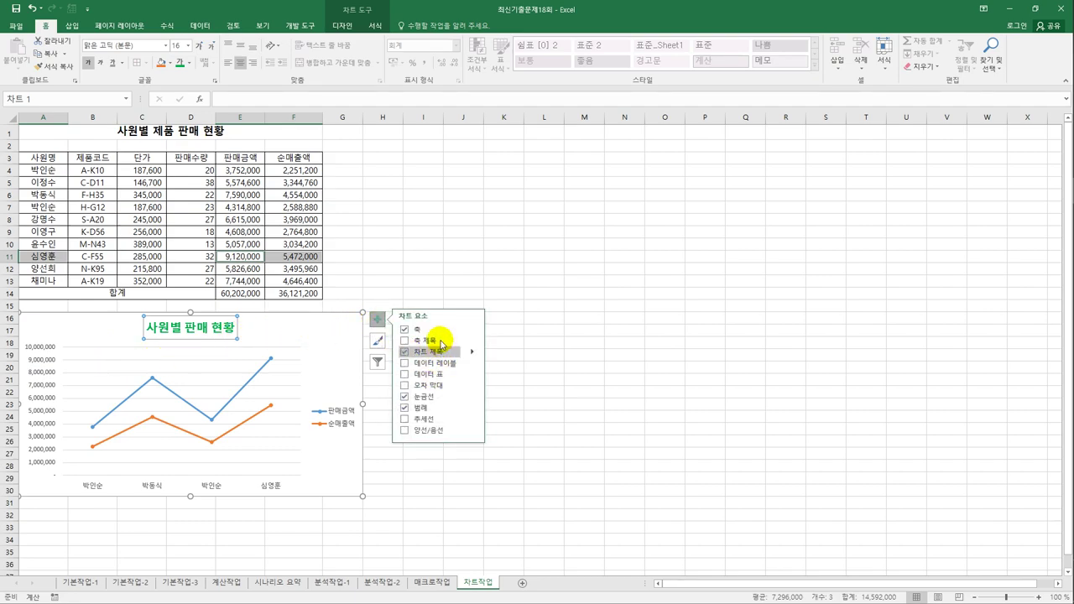
pyautogui.click(447, 340)
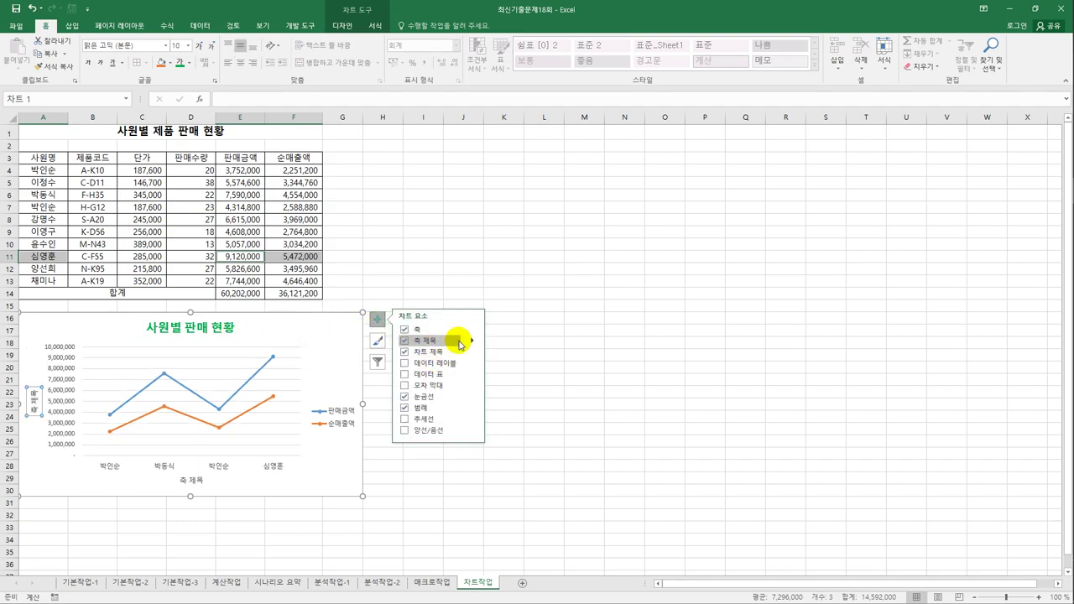
pyautogui.click(473, 340)
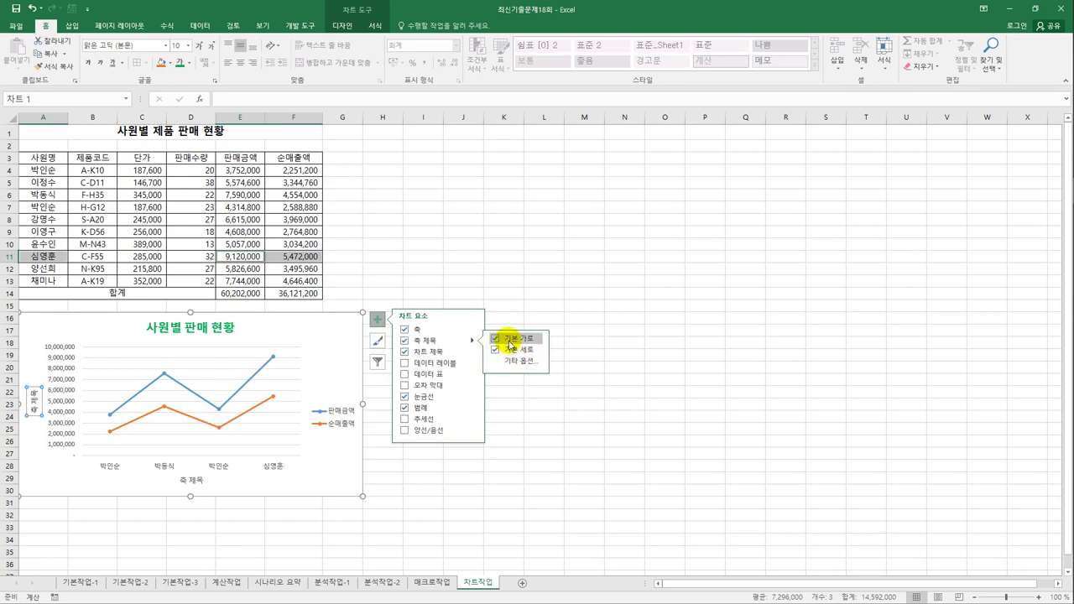
pyautogui.click(510, 339)
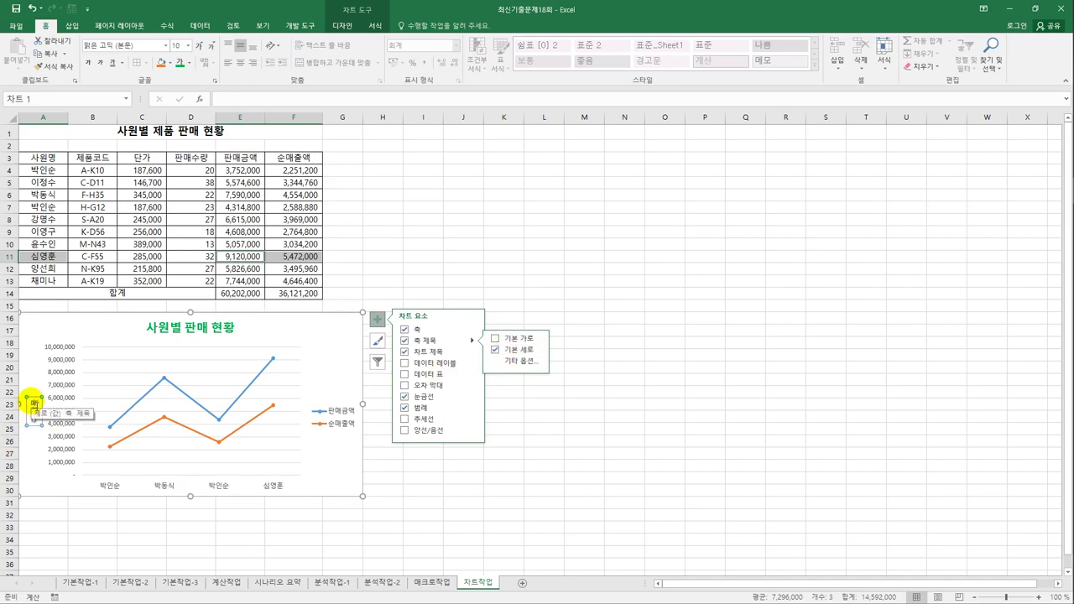
pyautogui.click(35, 413)
pyautogui.doubleClick(39, 410)
pyautogui.press('Delete')
pyautogui.write('금액')
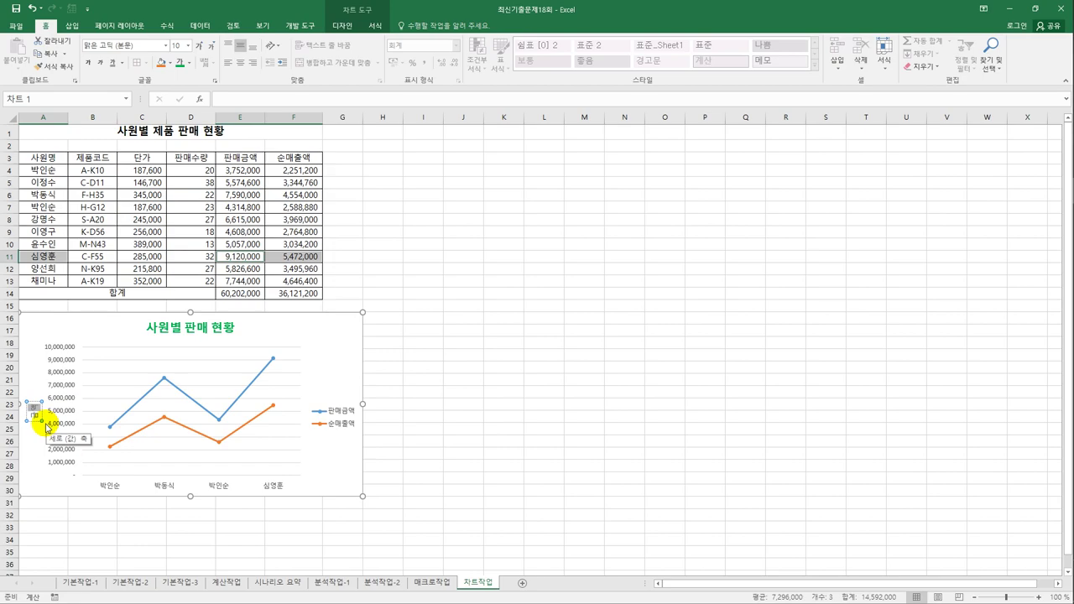
# Set the text direction of the 금액 axis title to 세로 (vertical)
pyautogui.rightClick(43, 426)
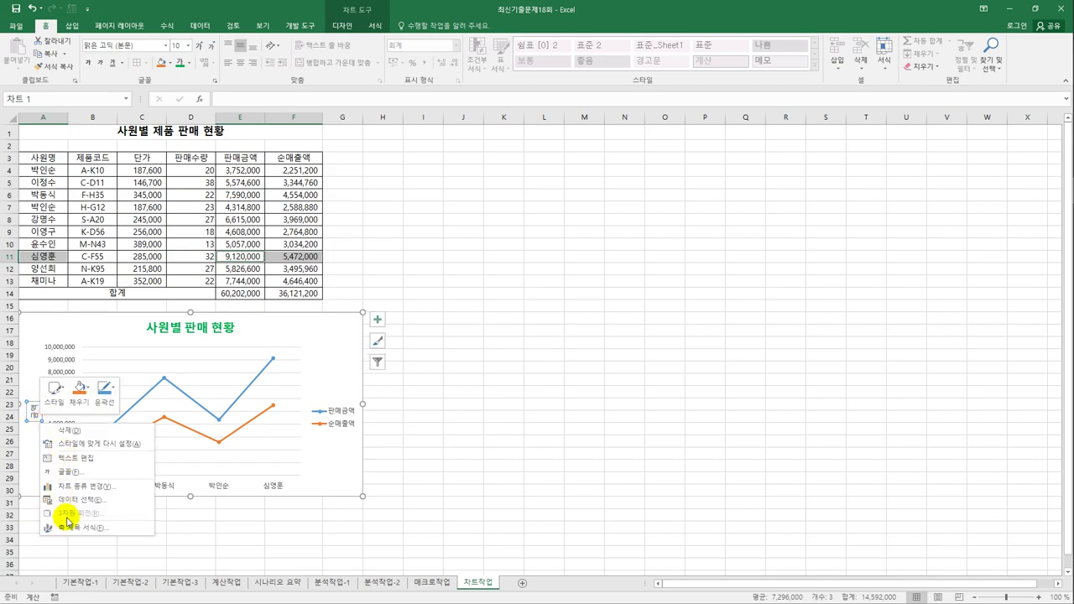
pyautogui.click(73, 526)
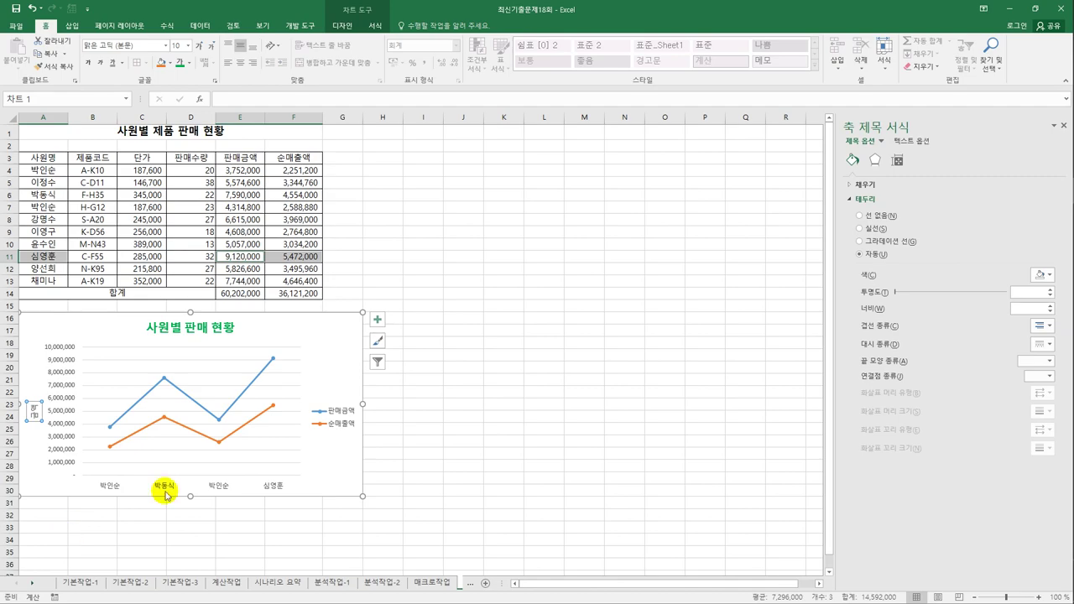
pyautogui.click(898, 164)
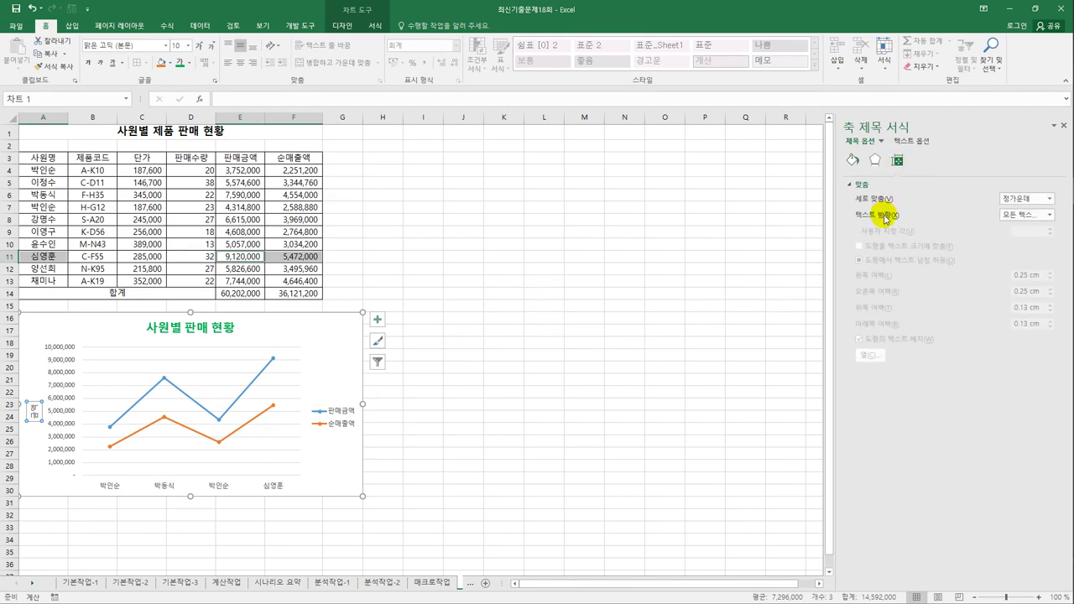
pyautogui.click(1006, 215)
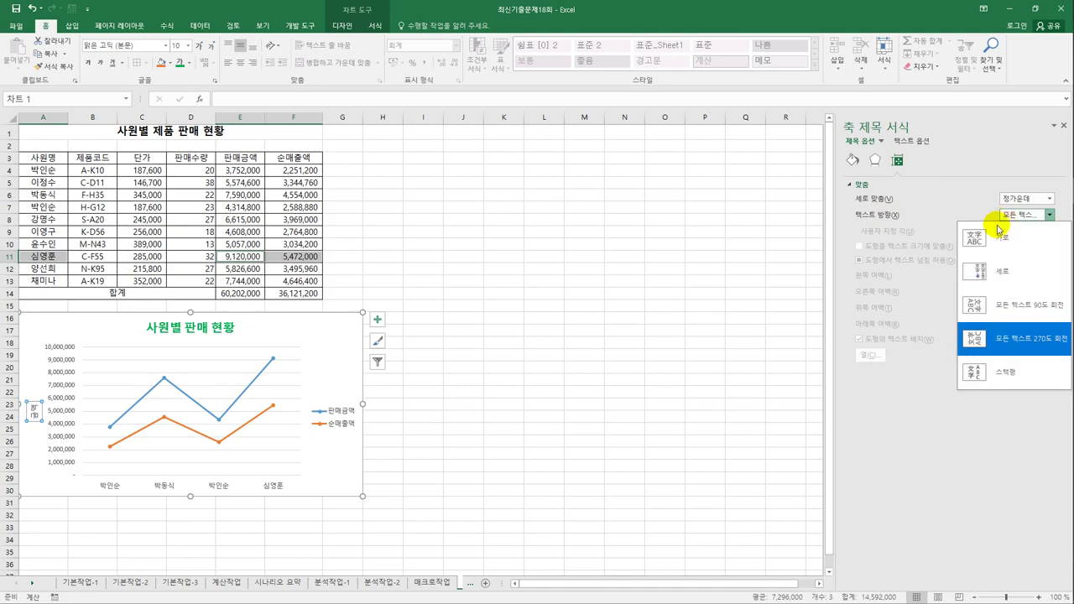
pyautogui.click(978, 277)
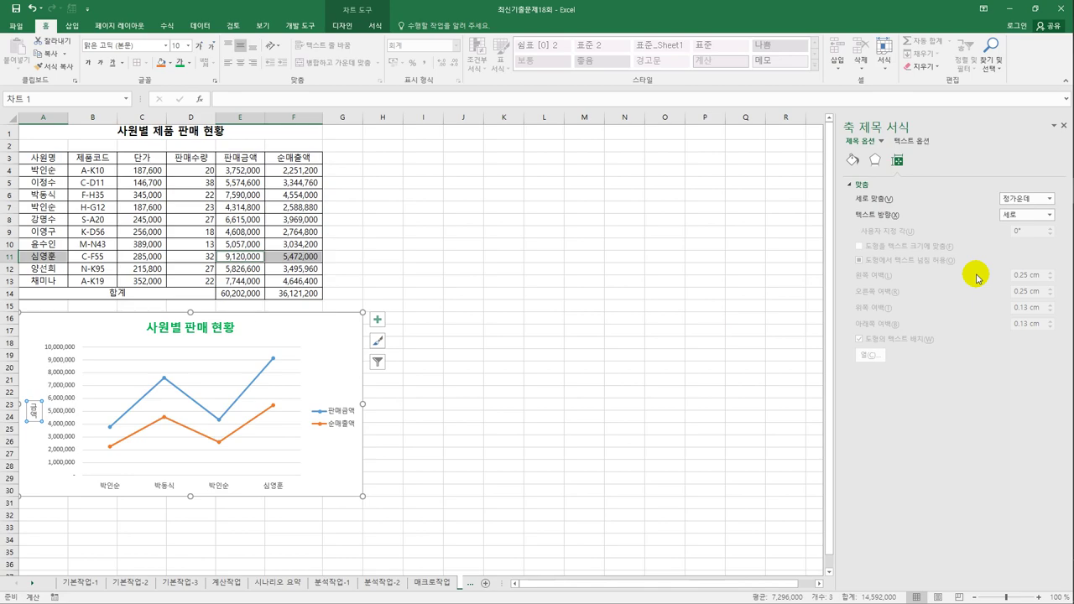
# Set the vertical value axis's major unit to 2000000
pyautogui.click(62, 376)
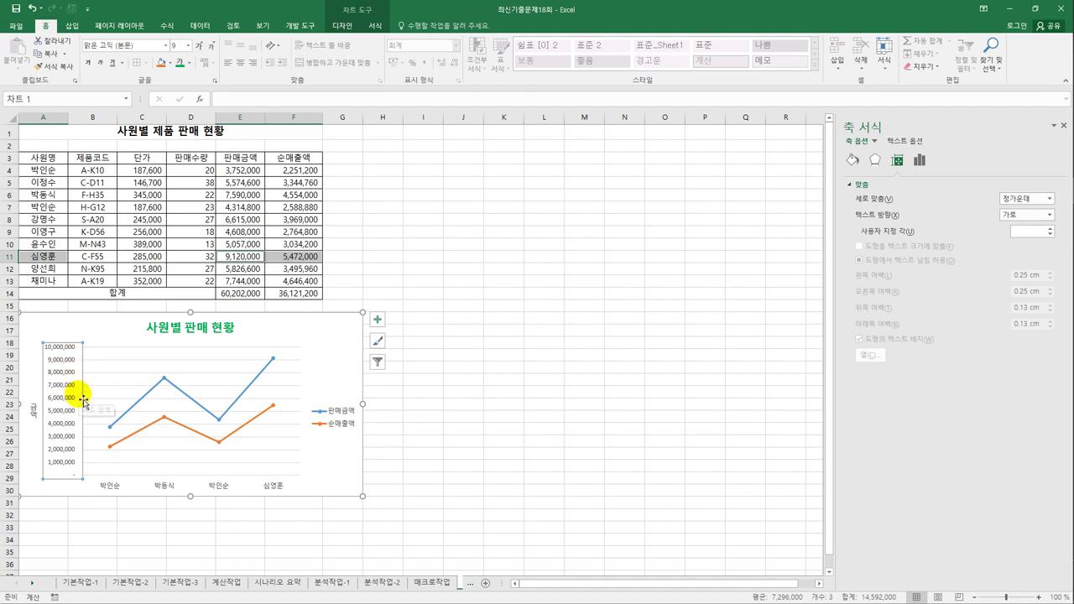
pyautogui.click(920, 162)
pyautogui.click(896, 186)
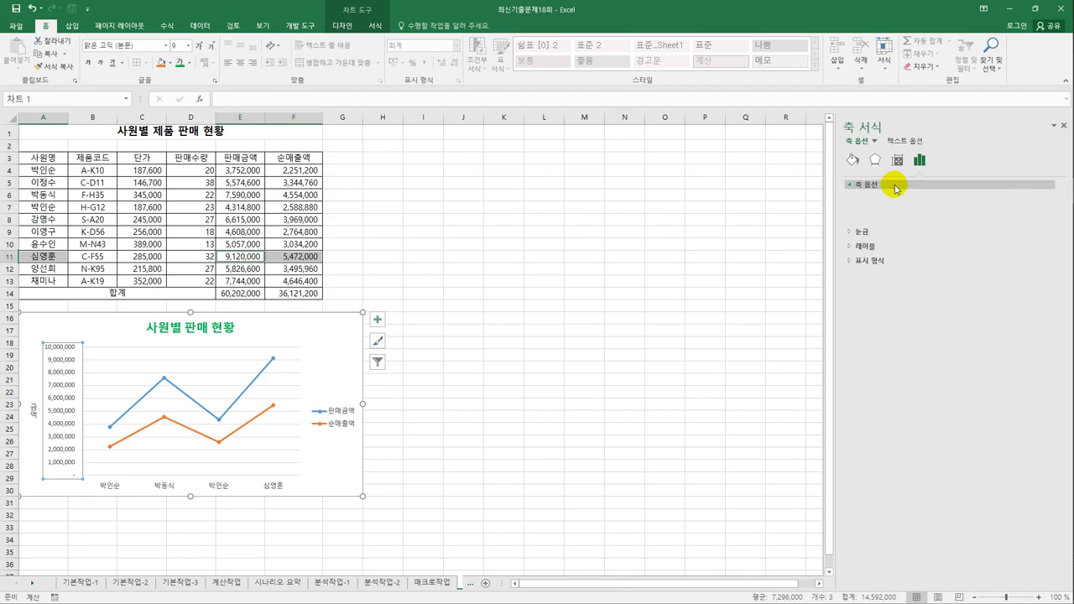
pyautogui.moveTo(1008, 262); pyautogui.dragTo(957, 257)
pyautogui.write('2')
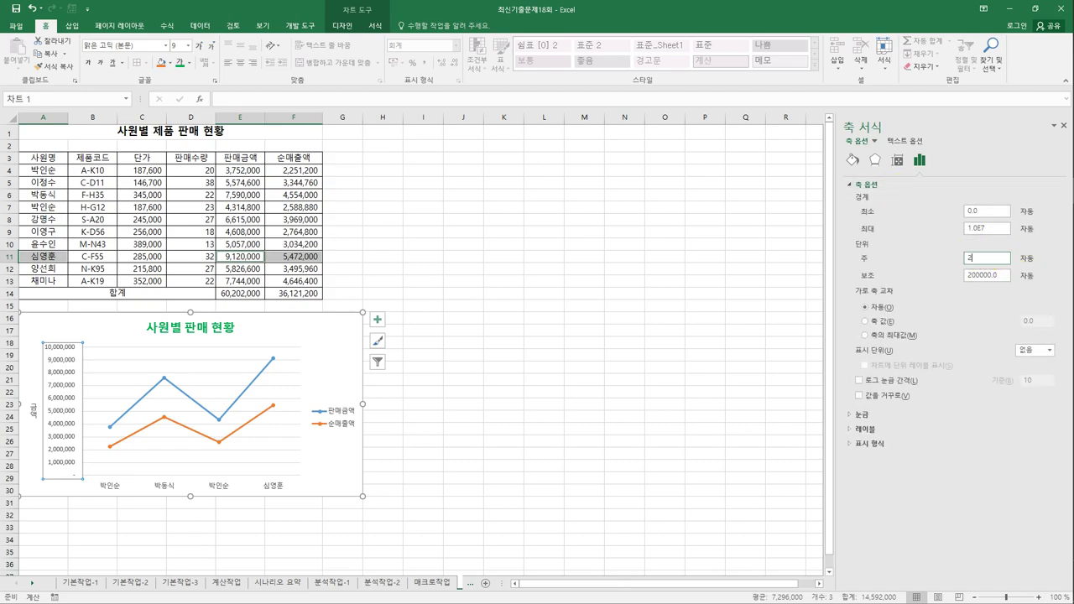
pyautogui.write('000000')
pyautogui.click(663, 407)
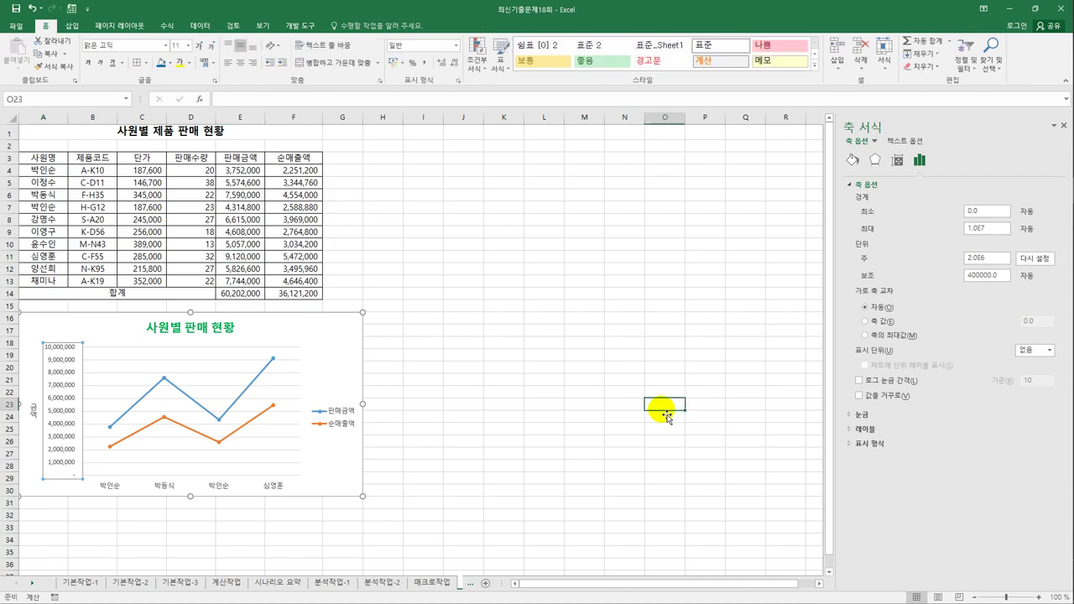
pyautogui.click(303, 367)
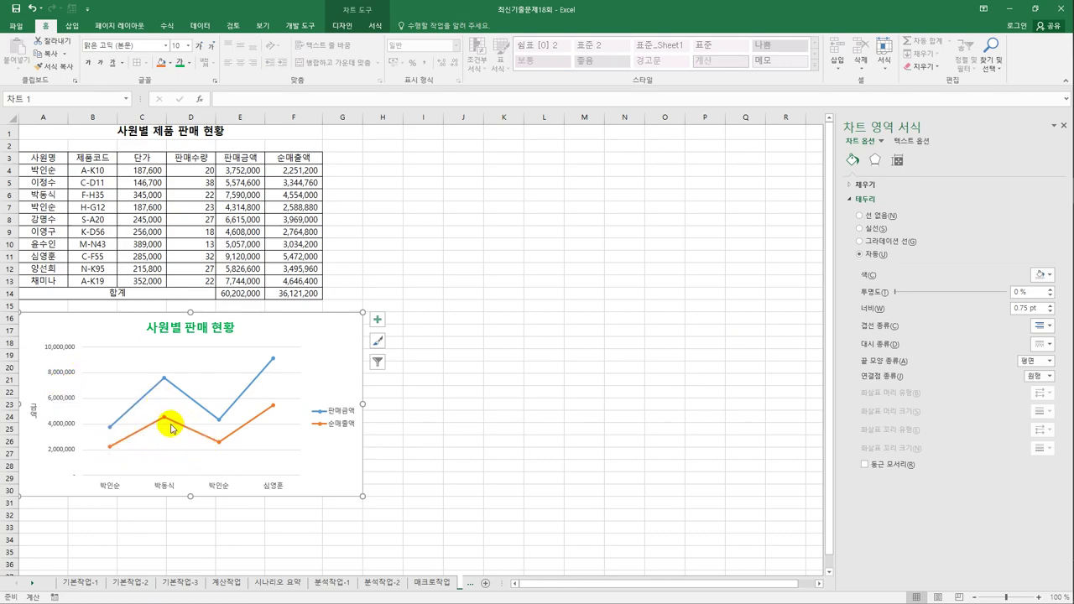
# Add a data label above only the last data point of the 판매금액 series
pyautogui.click(274, 360)
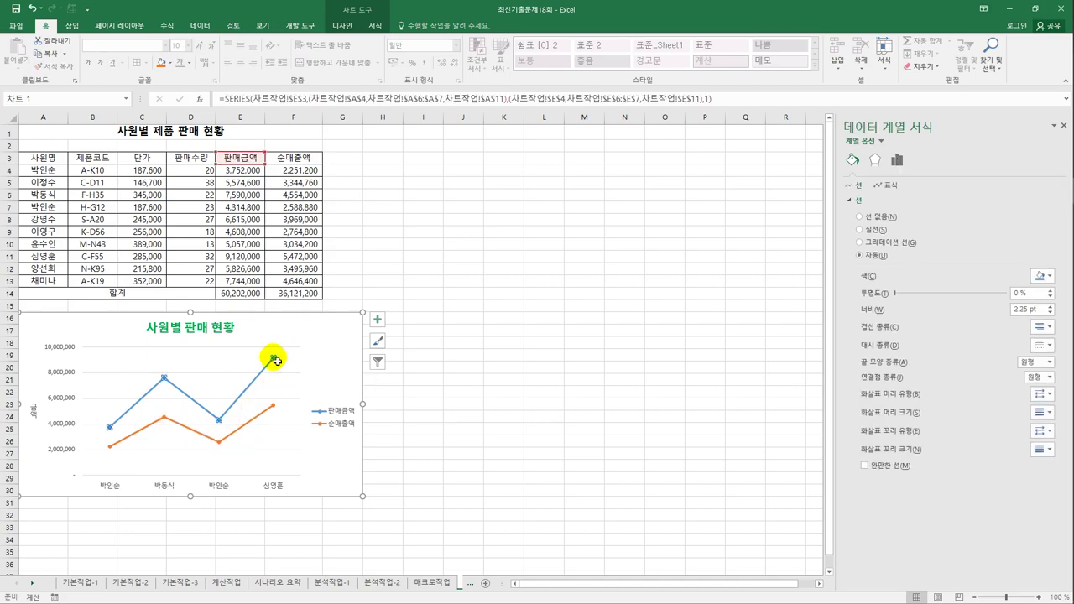
pyautogui.click(273, 359)
pyautogui.click(378, 320)
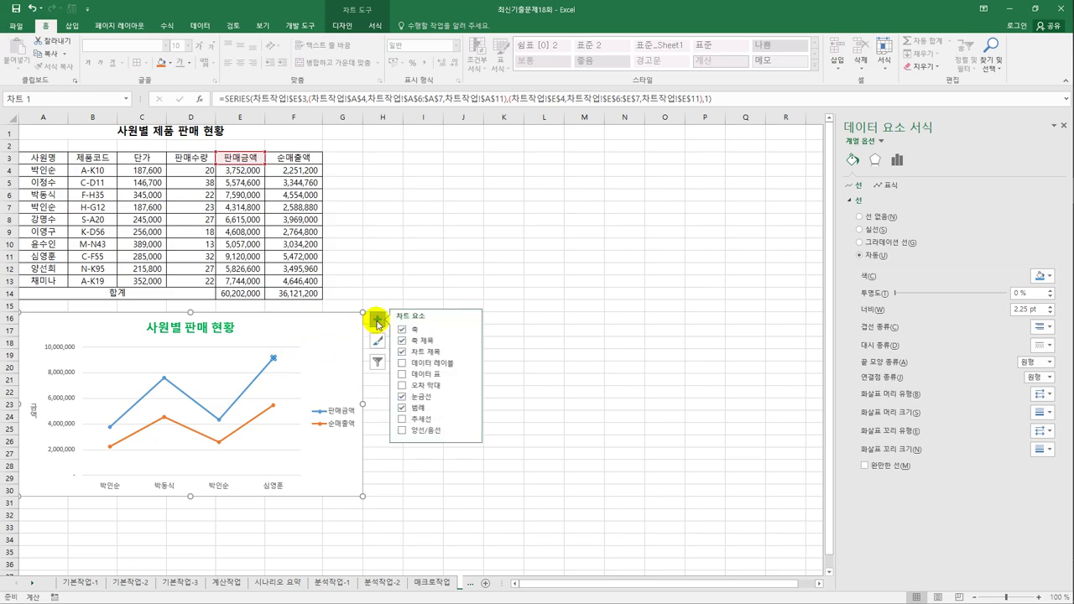
pyautogui.click(472, 364)
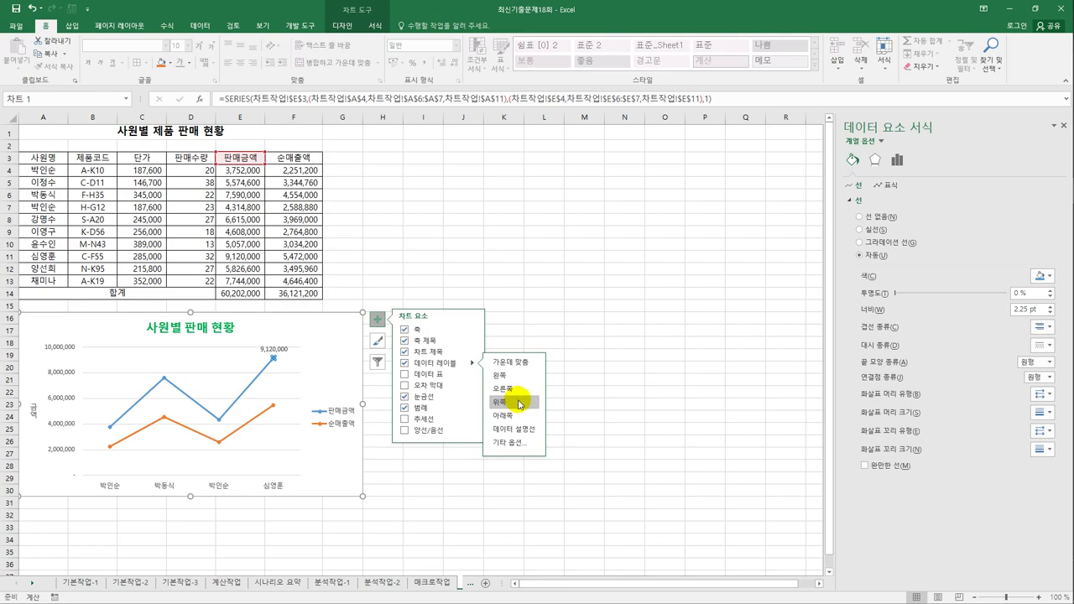
# Give the chart area's border rounded corners (둥근 모서리)
pyautogui.click(339, 354)
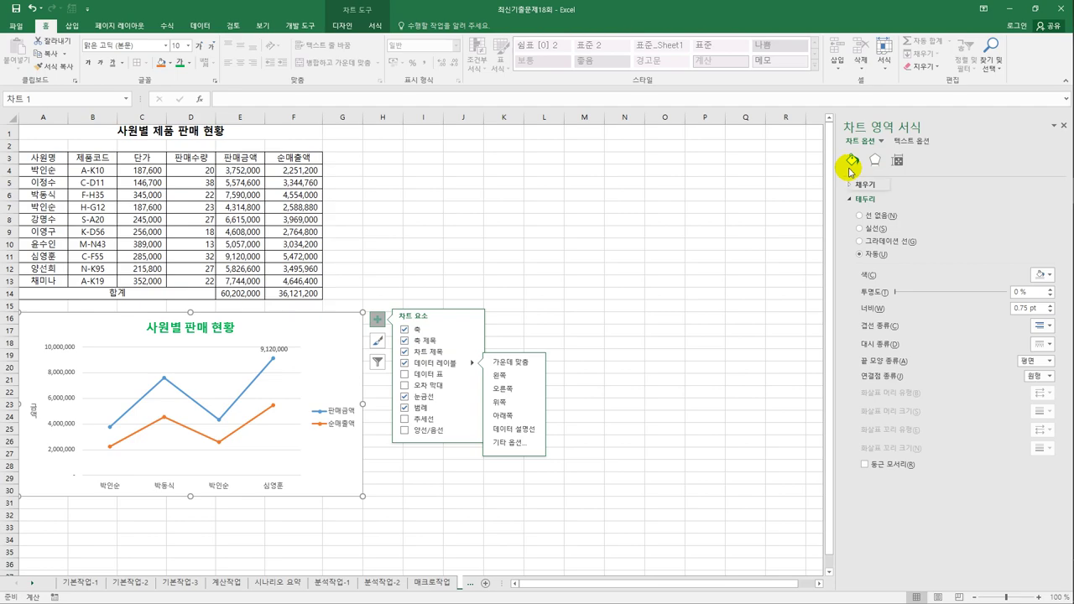
pyautogui.click(865, 464)
pyautogui.click(560, 489)
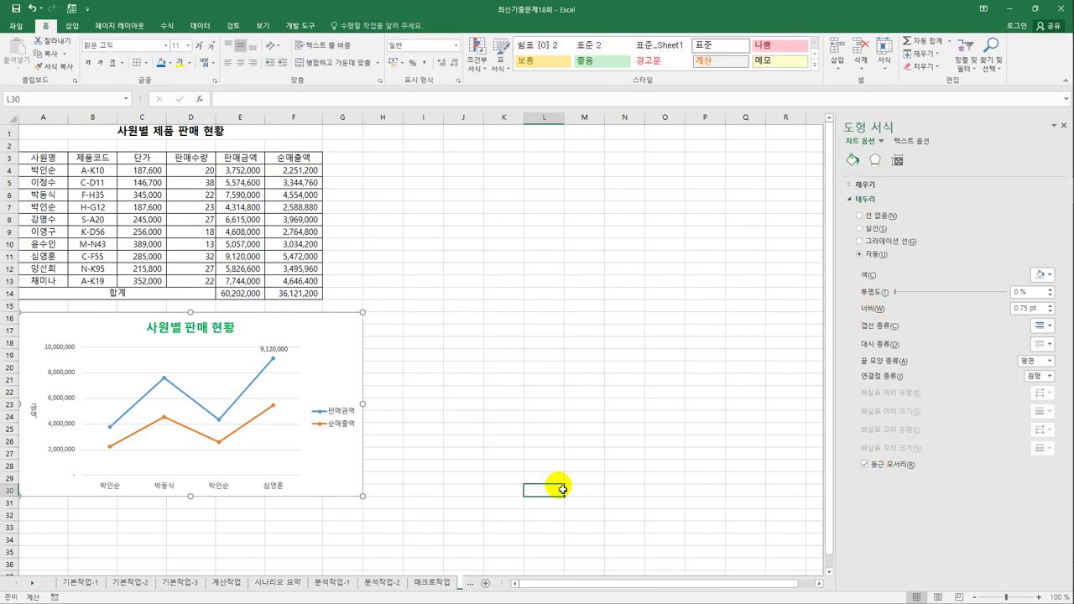